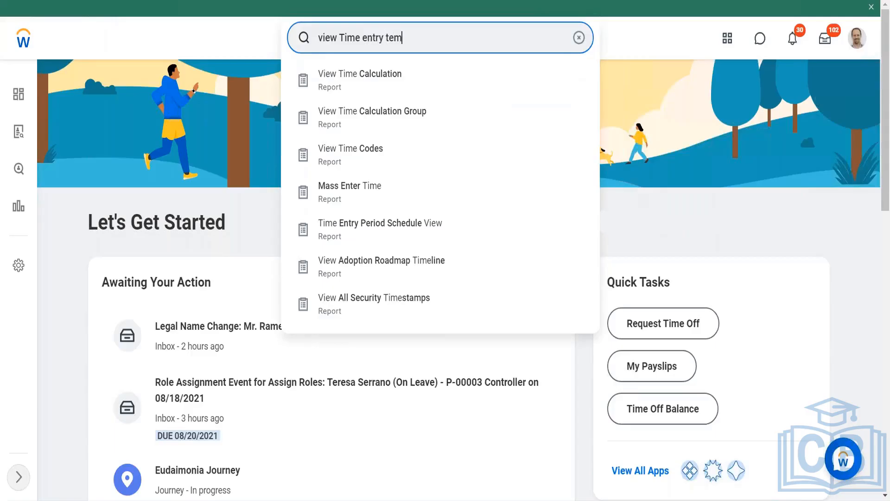
- Run the search for view Time entry template, then clear the search field
{"action": "left_click", "coordinate": [268, 120]}
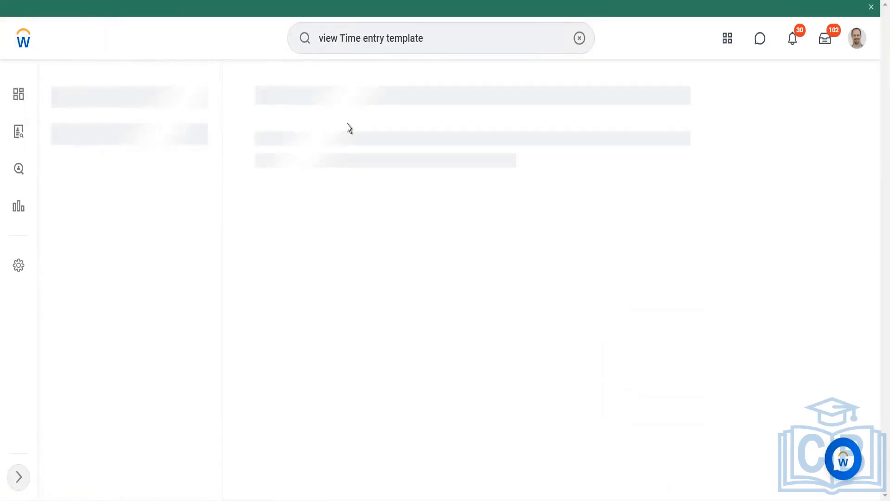
{"action": "left_click", "coordinate": [432, 42]}
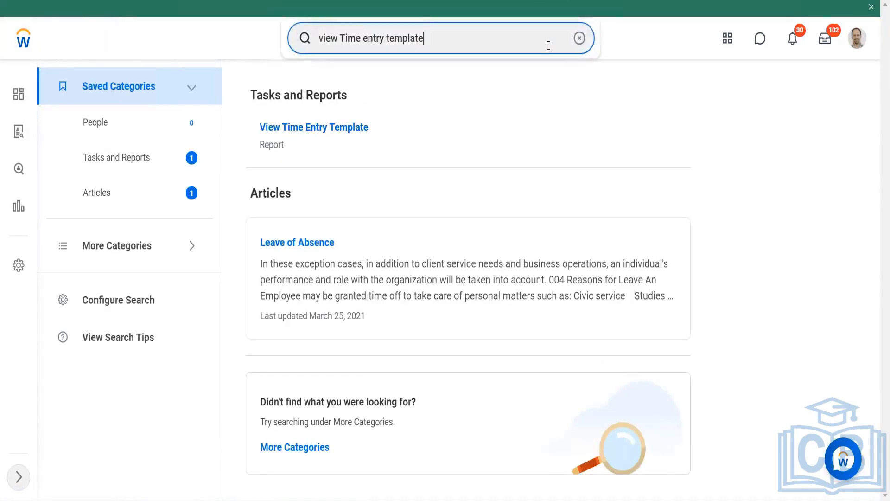
{"action": "left_click", "coordinate": [579, 38]}
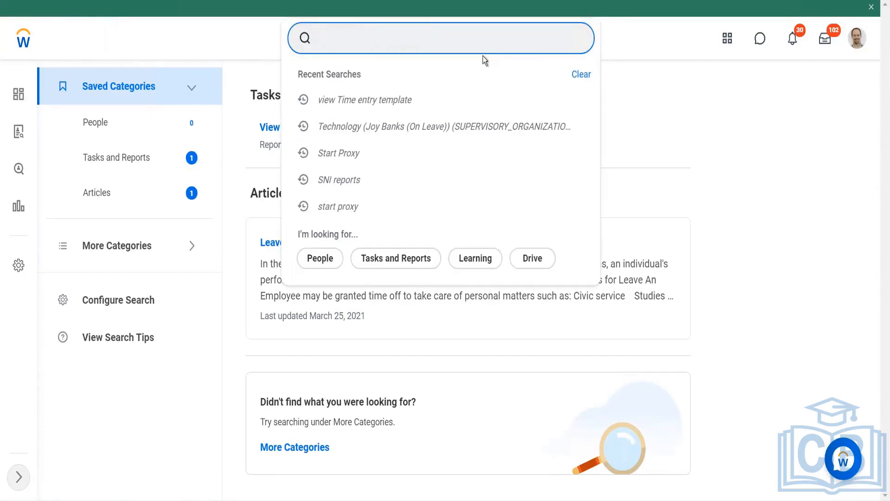
- Search for and open the All Time Entry Templates report
{"action": "type", "text": "all"}
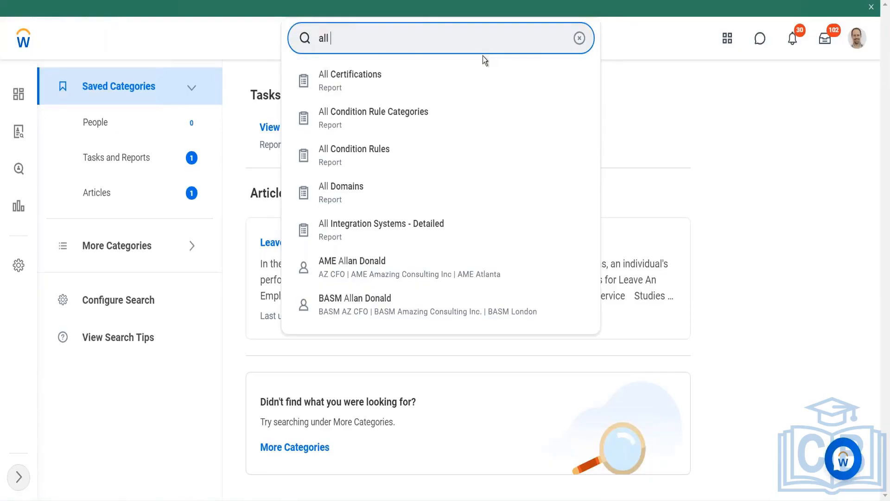
{"action": "type", "text": "time entry te"}
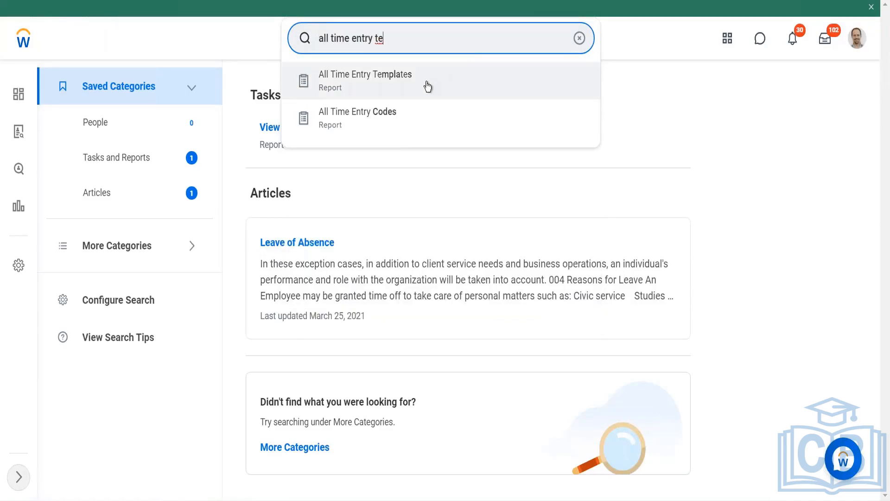
{"action": "key", "text": "Return"}
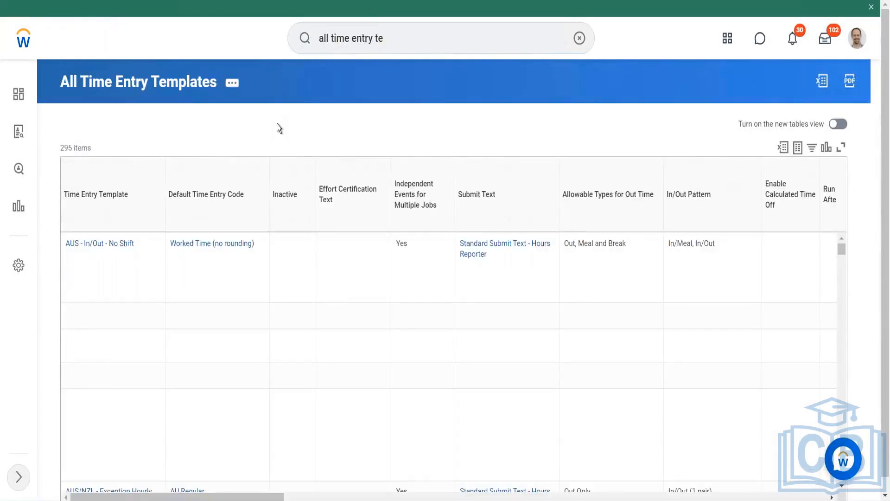
- Scroll through the All Time Entry Templates table to review its rows and columns
{"action": "scroll", "coordinate": [277, 124], "scroll_direction": "down", "scroll_amount": 1}
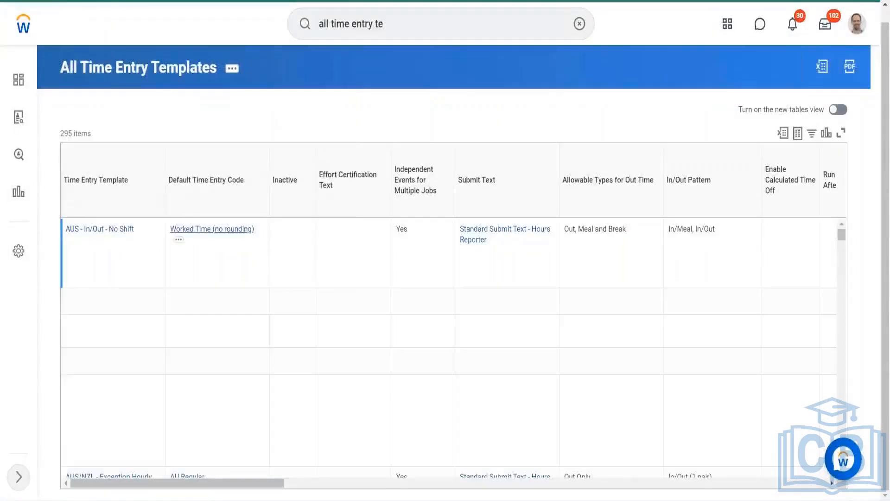
{"action": "scroll", "coordinate": [213, 231], "scroll_direction": "down", "scroll_amount": 5}
{"action": "scroll", "coordinate": [445, 348], "scroll_direction": "down", "scroll_amount": 2}
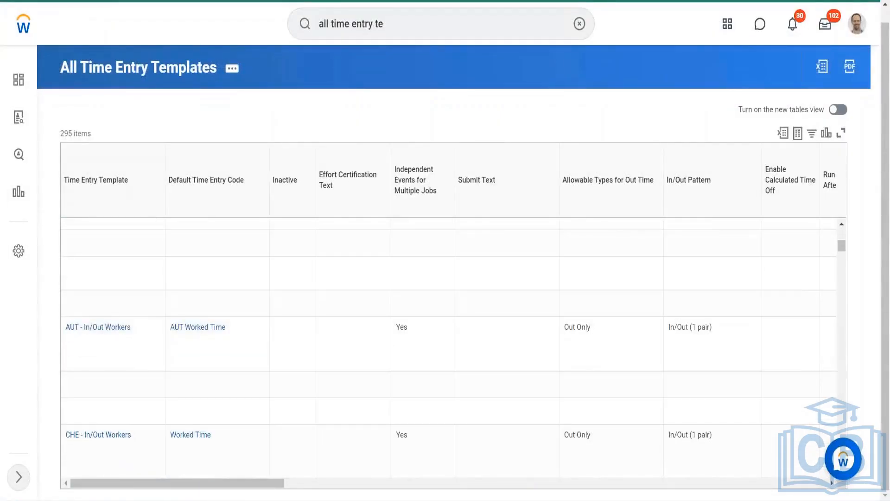
{"action": "scroll", "coordinate": [414, 287], "scroll_direction": "right", "scroll_amount": 10}
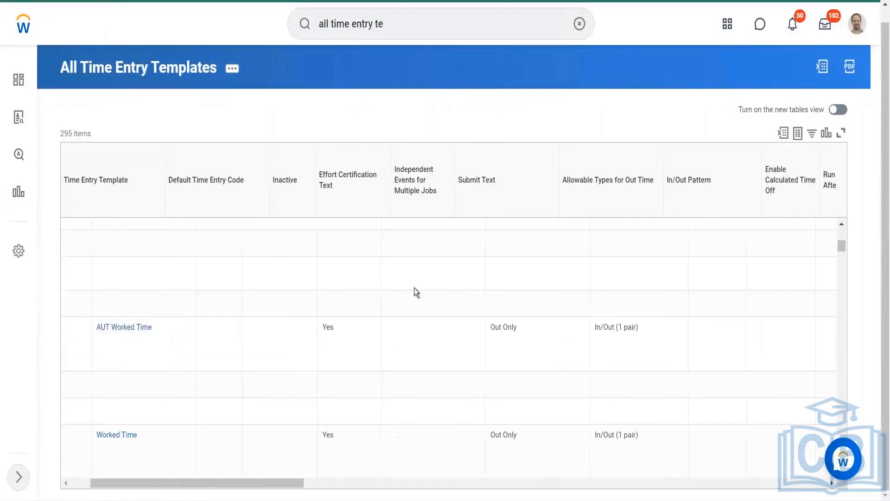
{"action": "scroll", "coordinate": [414, 288], "scroll_direction": "right", "scroll_amount": 2}
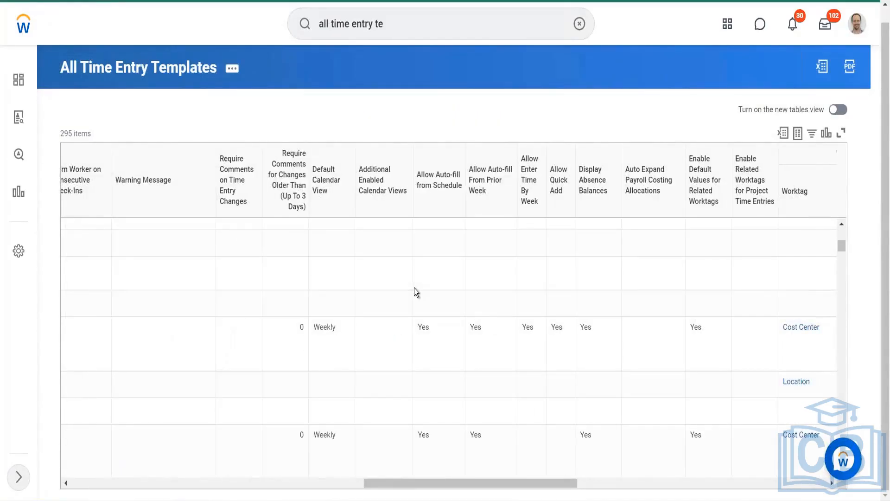
{"action": "scroll", "coordinate": [413, 288], "scroll_direction": "right", "scroll_amount": 15}
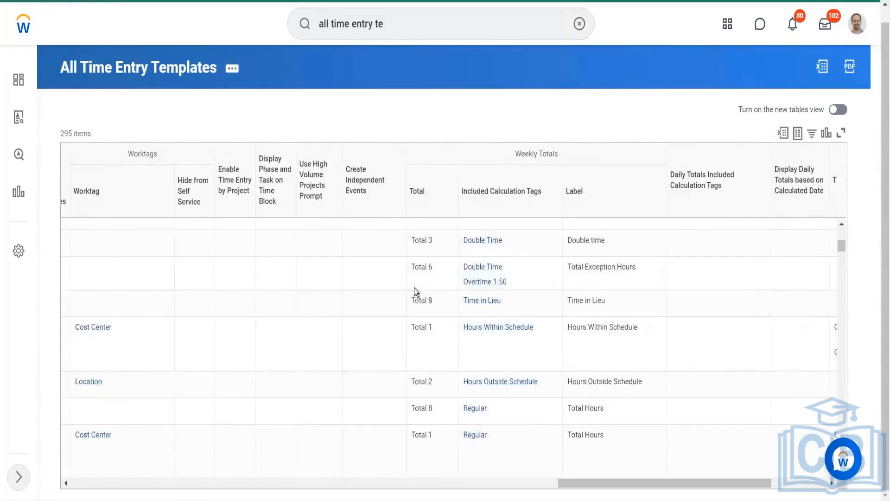
{"action": "scroll", "coordinate": [435, 354], "scroll_direction": "up", "scroll_amount": 5}
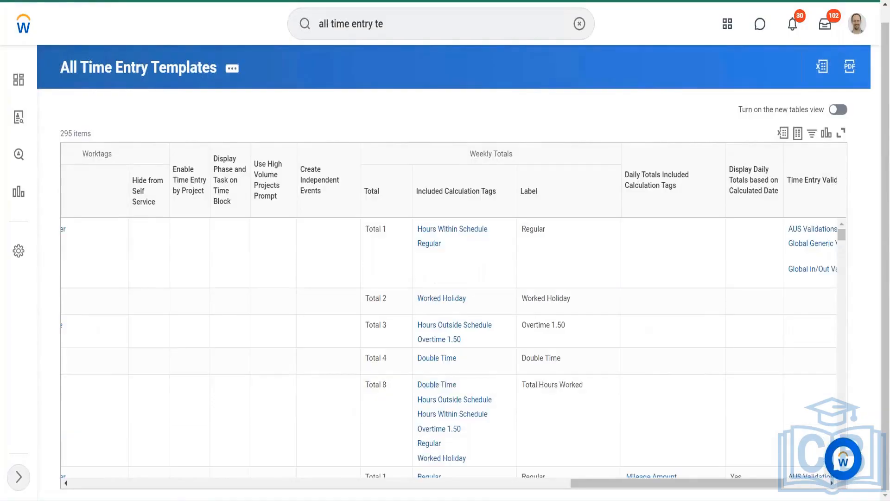
- Search for and open the View Worker's Time Eligibility report
{"action": "left_click", "coordinate": [383, 27]}
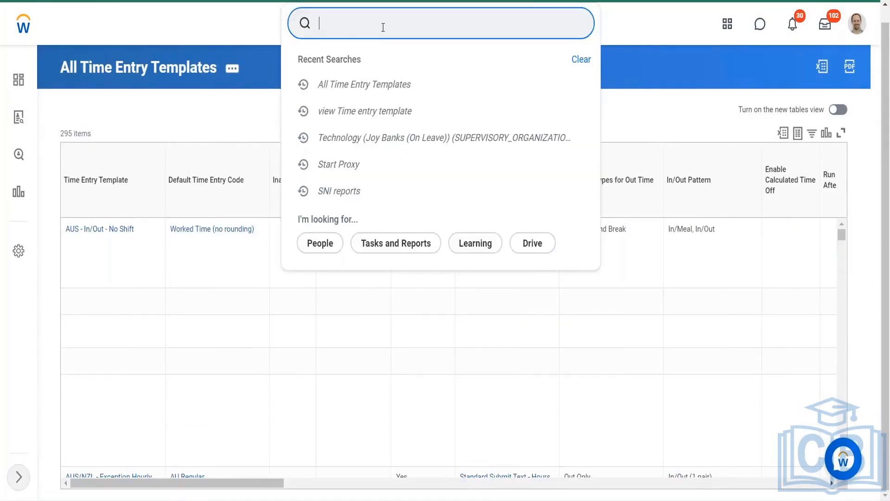
{"action": "type", "text": "LOg"}
{"action": "key", "text": "BackSpace"}
{"action": "key", "text": "BackSpace"}
{"action": "key", "text": "BackSpace"}
{"action": "type", "text": "view worker"}
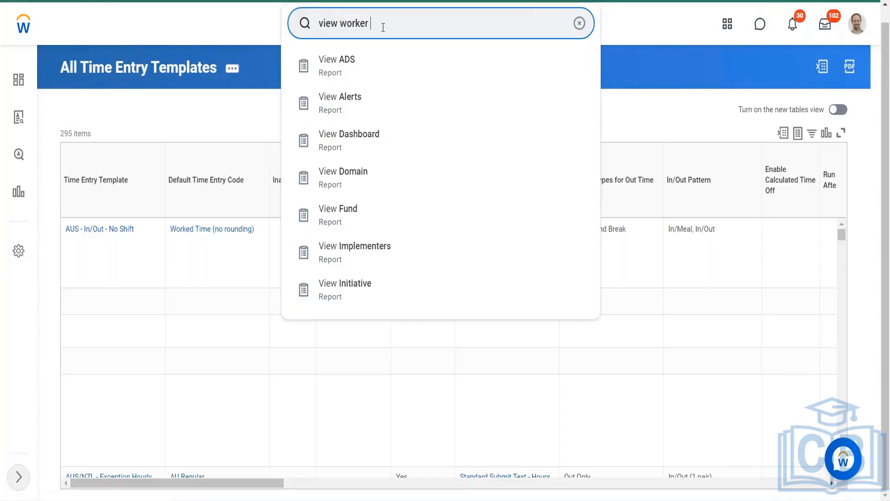
{"action": "type", "text": " time eligi"}
{"action": "key", "text": "Return"}
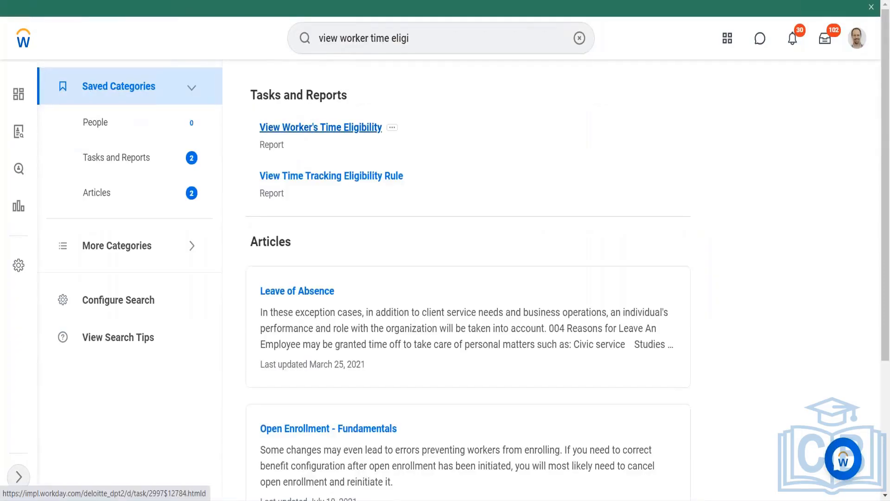
{"action": "left_click", "coordinate": [345, 128]}
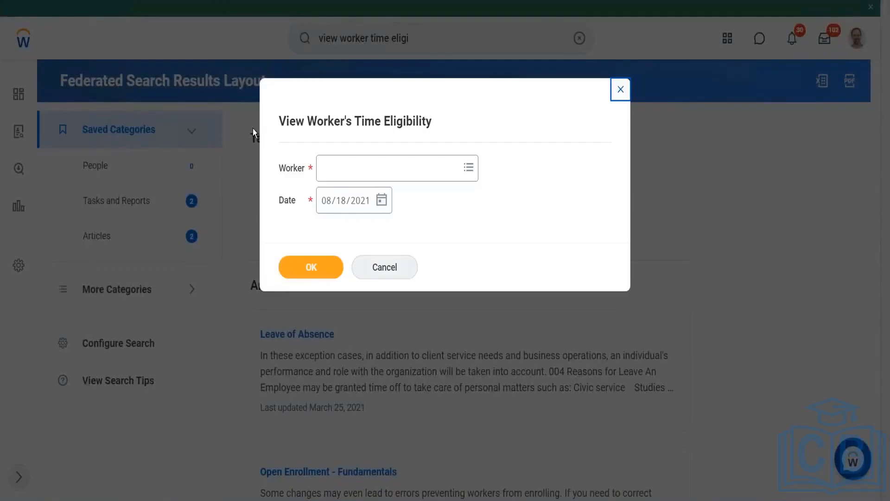
- Select the worker in the Worker field and run the time eligibility report
{"action": "left_click", "coordinate": [342, 168]}
{"action": "type", "text": "Logna"}
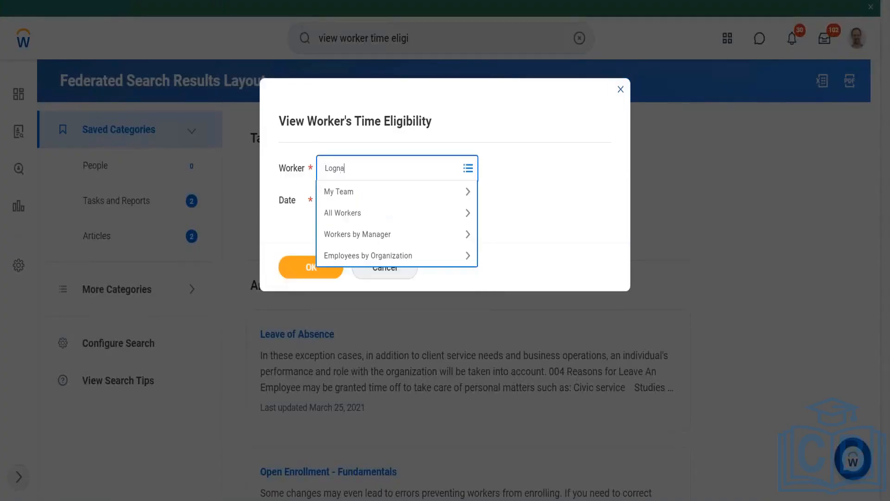
{"action": "key", "text": "Return"}
{"action": "type", "text": "logan m"}
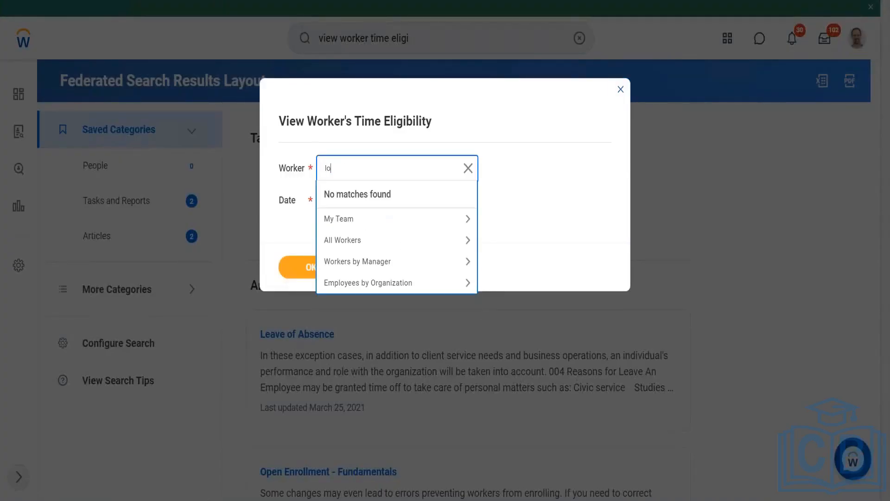
{"action": "key", "text": "Return"}
{"action": "left_click", "coordinate": [361, 171]}
{"action": "key", "text": "BackSpace"}
{"action": "key", "text": "BackSpace"}
{"action": "key", "text": "Return"}
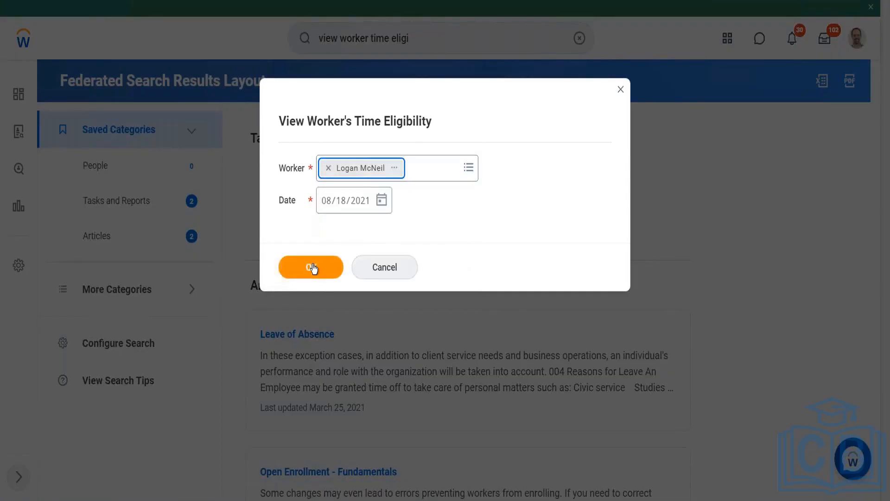
{"action": "left_click", "coordinate": [312, 267]}
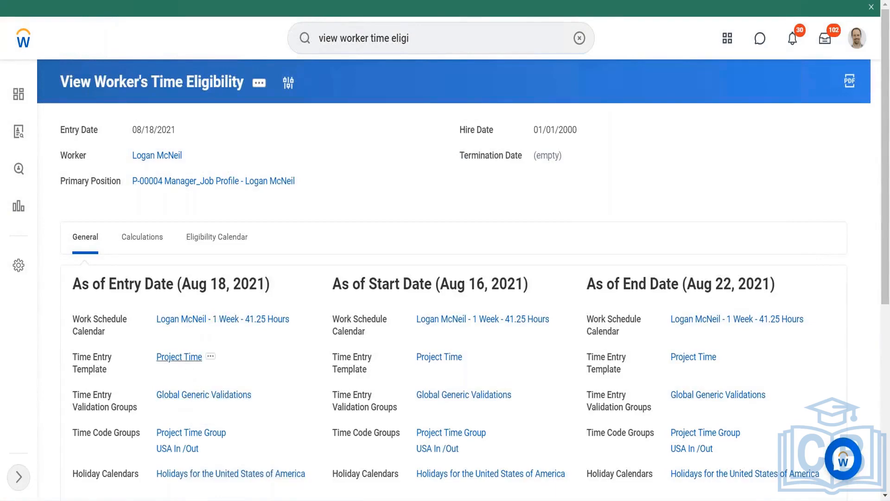
- Open Enter Time for the worker from the worker's related actions and confirm the dialog
{"action": "right_click", "coordinate": [185, 358]}
{"action": "mouse_move", "coordinate": [187, 155]}
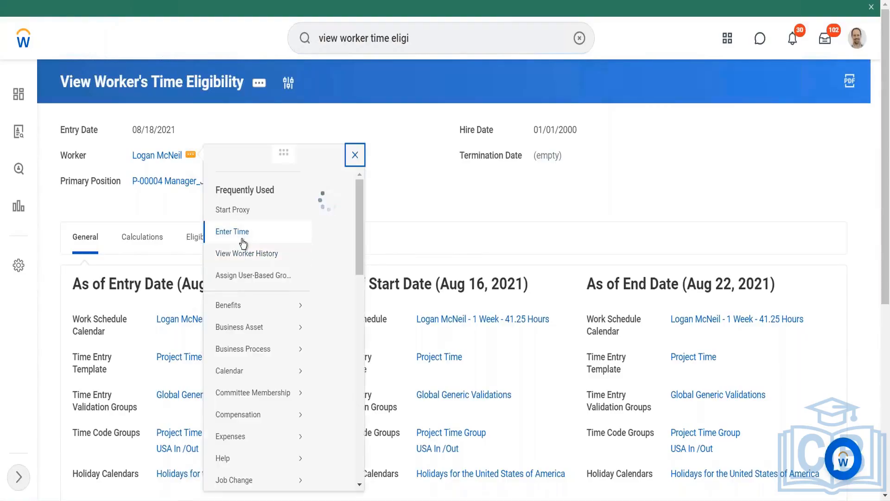
{"action": "left_click", "coordinate": [242, 231]}
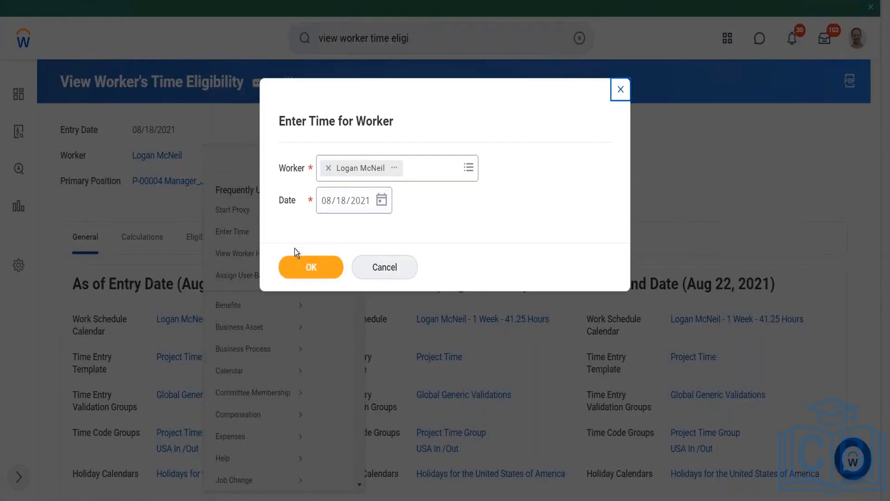
{"action": "left_click", "coordinate": [301, 267]}
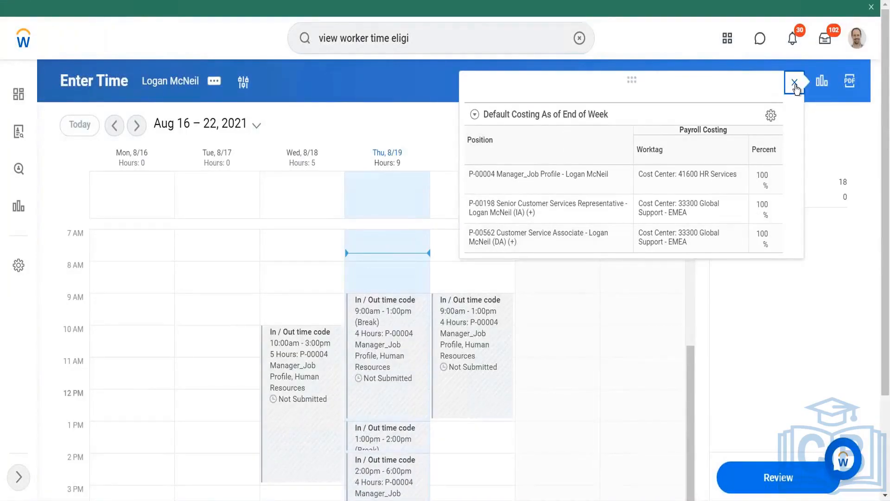
- Close the default costing panel and move the calendar to the week of Aug 23 – 29, 2021
{"action": "left_click", "coordinate": [795, 84]}
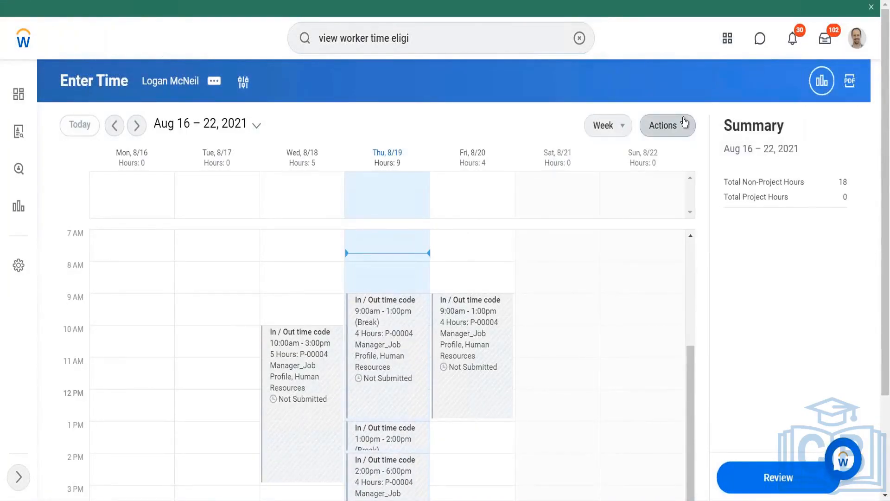
{"action": "left_click", "coordinate": [684, 123]}
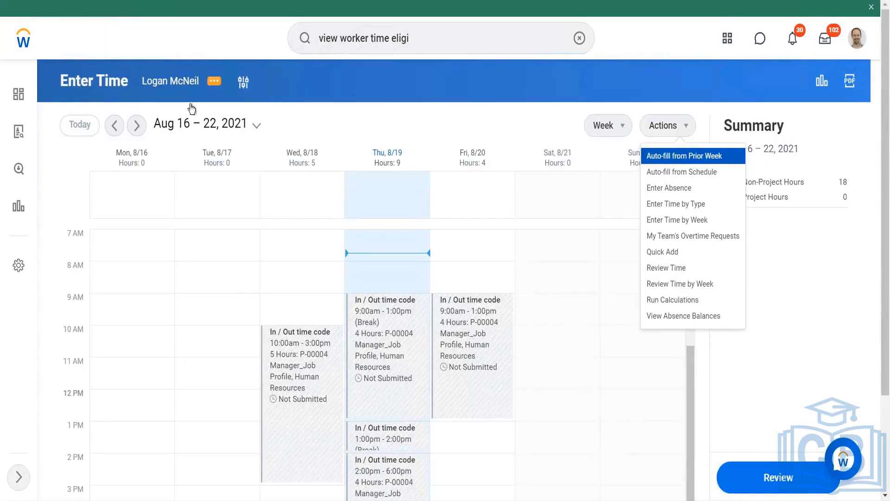
{"action": "left_click", "coordinate": [136, 125]}
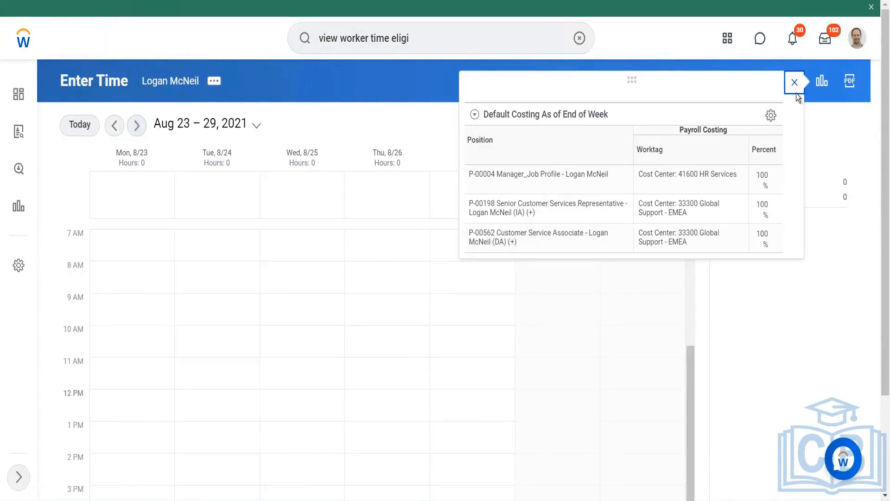
{"action": "left_click", "coordinate": [794, 83]}
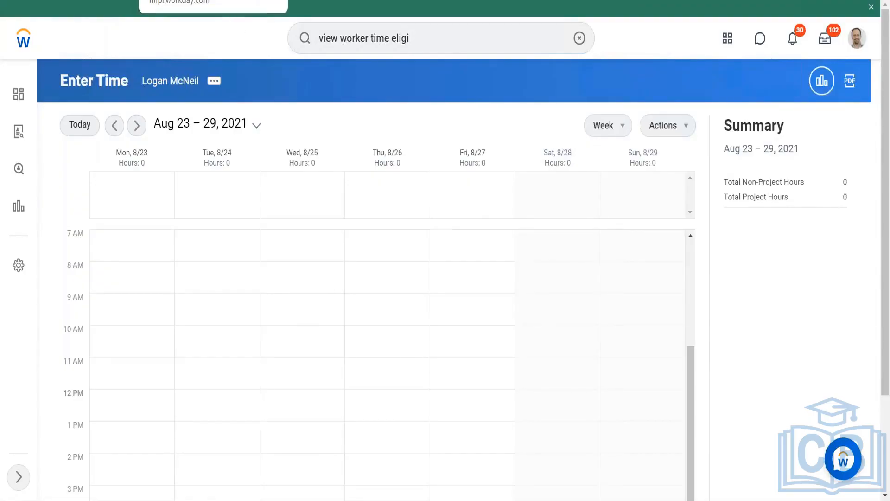
- Scroll through the time entry template's settings and worktags to review them
{"action": "scroll", "coordinate": [260, 219], "scroll_direction": "down", "scroll_amount": 10}
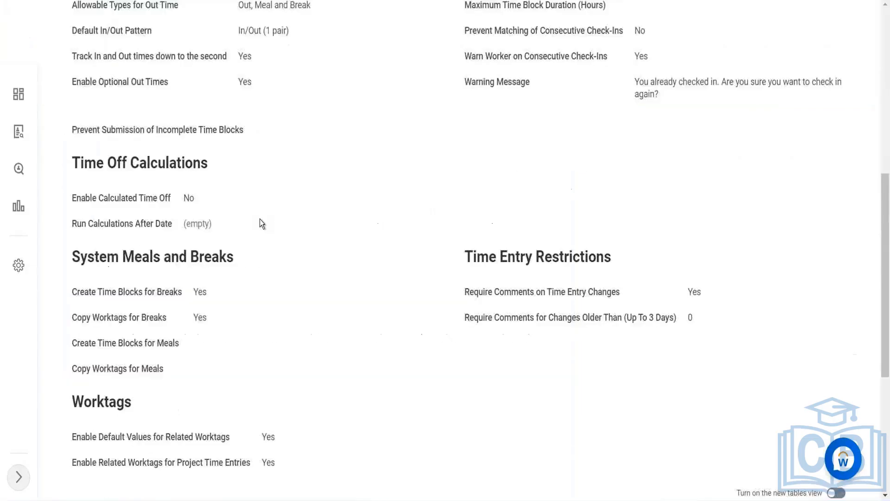
{"action": "scroll", "coordinate": [259, 223], "scroll_direction": "up", "scroll_amount": 5}
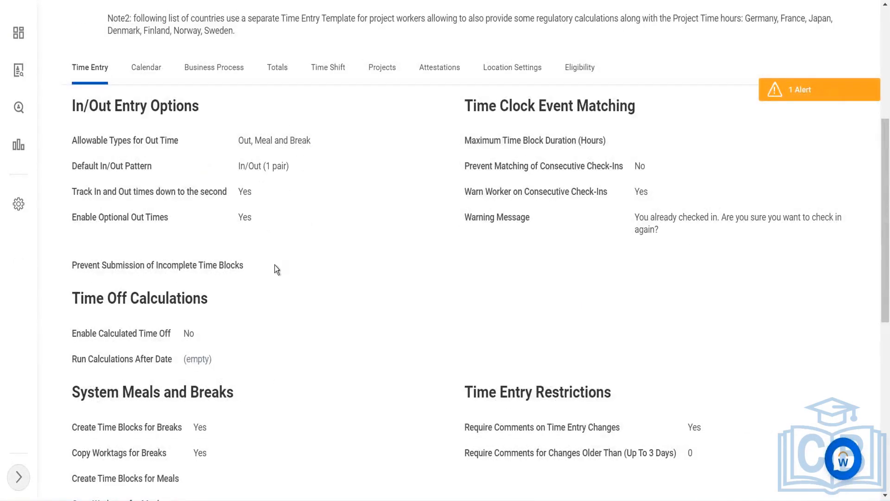
{"action": "scroll", "coordinate": [271, 266], "scroll_direction": "down", "scroll_amount": 3}
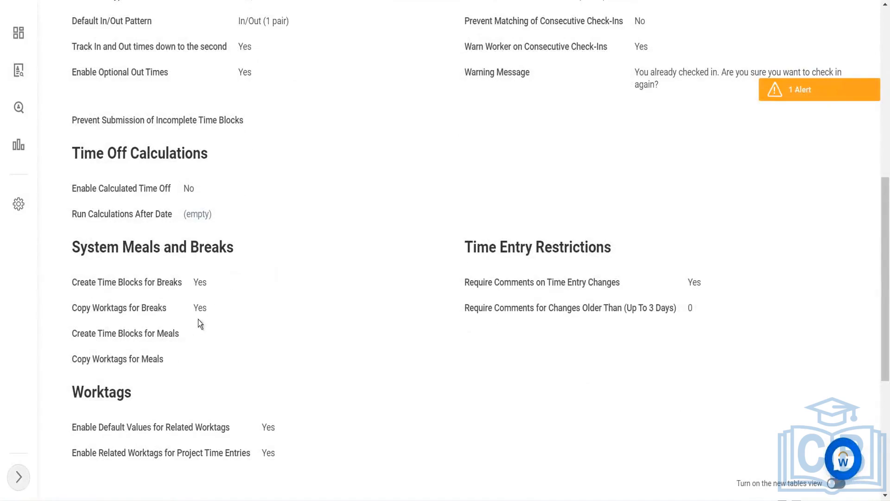
{"action": "scroll", "coordinate": [218, 327], "scroll_direction": "down", "scroll_amount": 6}
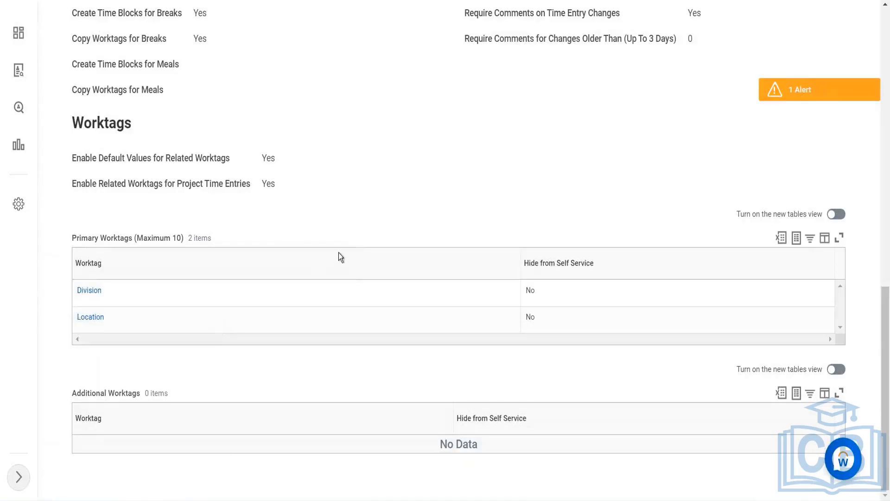
{"action": "scroll", "coordinate": [342, 258], "scroll_direction": "up", "scroll_amount": 3}
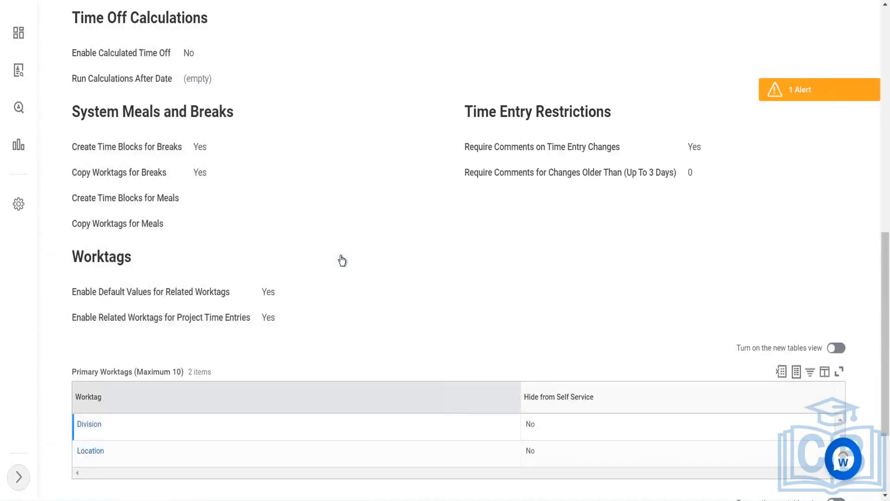
{"action": "scroll", "coordinate": [491, 246], "scroll_direction": "up", "scroll_amount": 1}
{"action": "scroll", "coordinate": [513, 188], "scroll_direction": "up", "scroll_amount": 1}
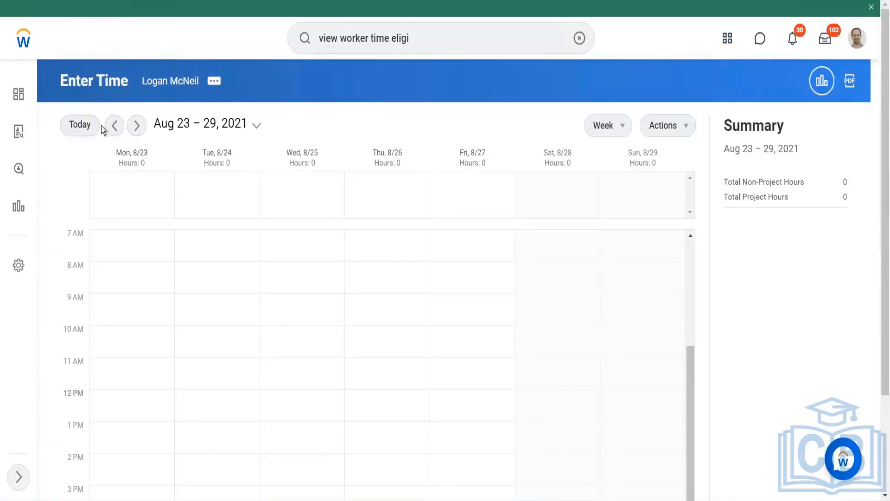
- Return to the Aug 16 – 22 week and start a new time entry on Wednesday 8/18
{"action": "left_click", "coordinate": [116, 131]}
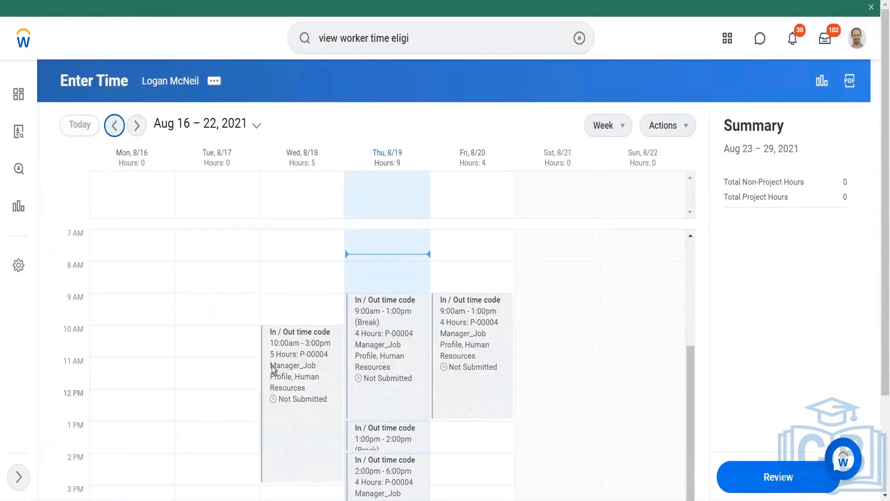
{"action": "left_click", "coordinate": [301, 287]}
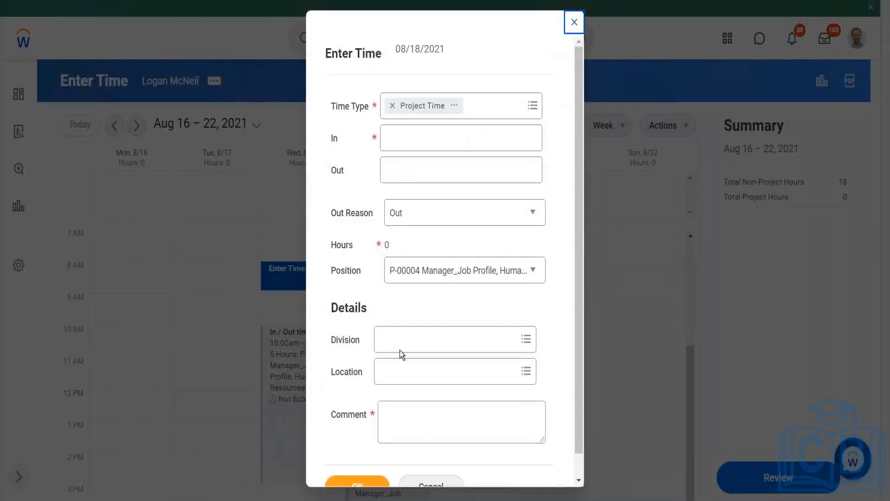
- Add the comment Testing to the Wednesday 8/18 time block and delete the block
{"action": "scroll", "coordinate": [499, 308], "scroll_direction": "down", "scroll_amount": 2}
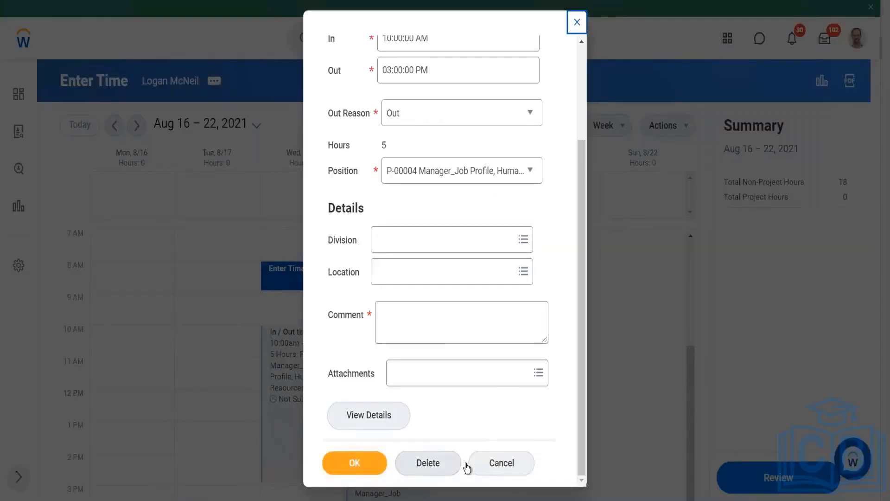
{"action": "left_click", "coordinate": [444, 465]}
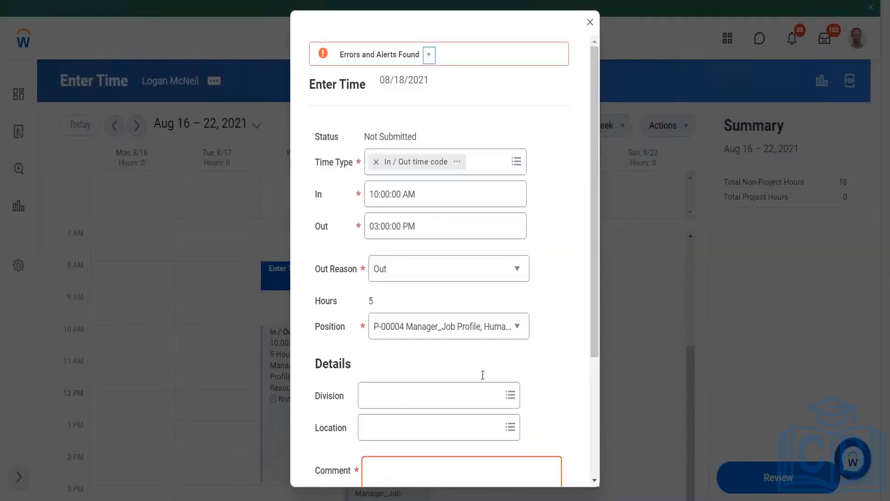
{"action": "scroll", "coordinate": [482, 375], "scroll_direction": "down", "scroll_amount": 4}
{"action": "left_click", "coordinate": [450, 304]}
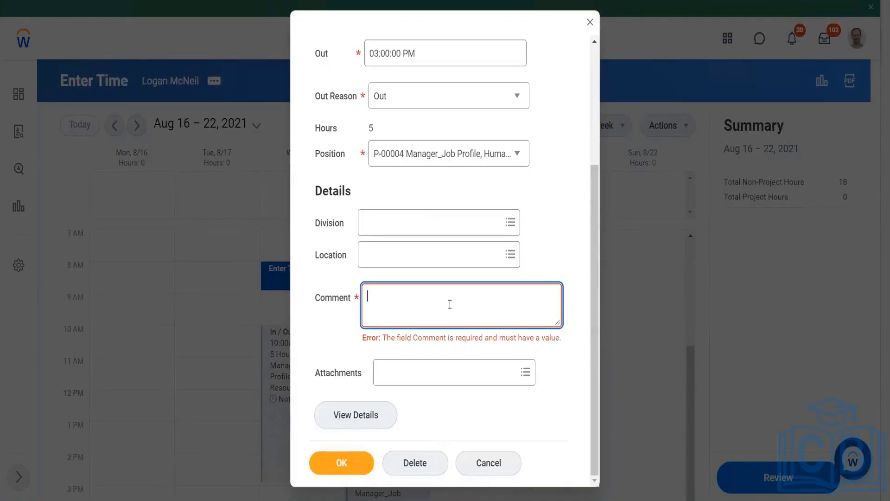
{"action": "type", "text": "Test ing"}
{"action": "key", "text": "BackSpace"}
{"action": "key", "text": "BackSpace"}
{"action": "key", "text": "BackSpace"}
{"action": "key", "text": "BackSpace"}
{"action": "type", "text": "ing"}
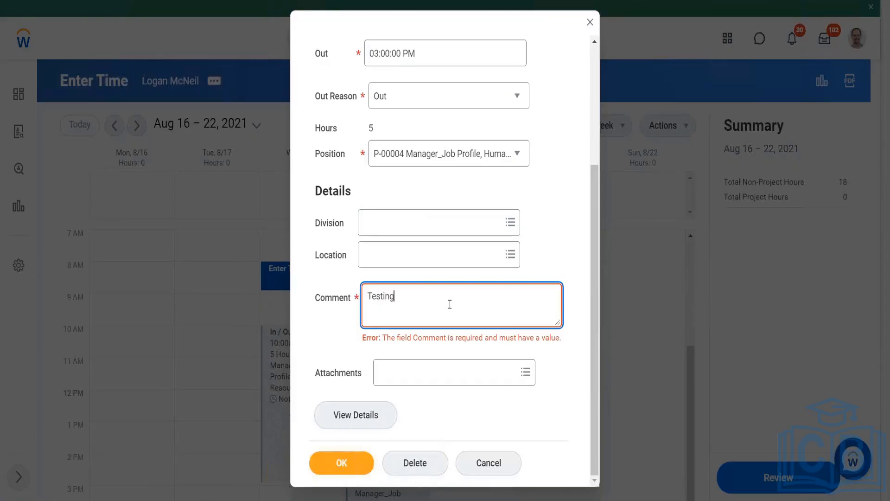
{"action": "left_click", "coordinate": [415, 463]}
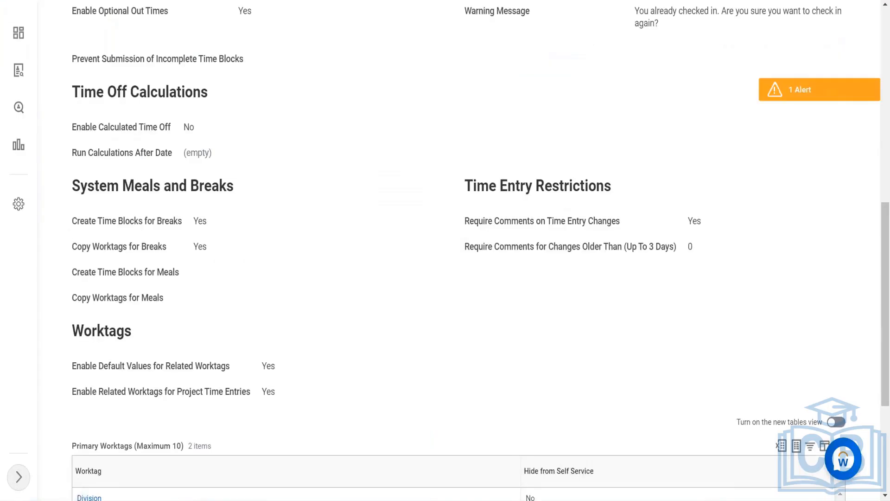
- Review the time entry template's Calendar settings and entry methods
{"action": "scroll", "coordinate": [233, 118], "scroll_direction": "up", "scroll_amount": 8}
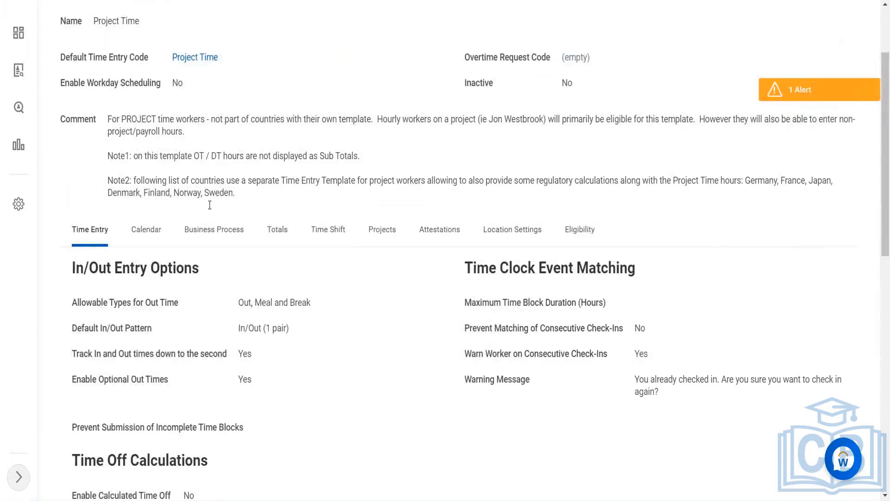
{"action": "left_click", "coordinate": [145, 230]}
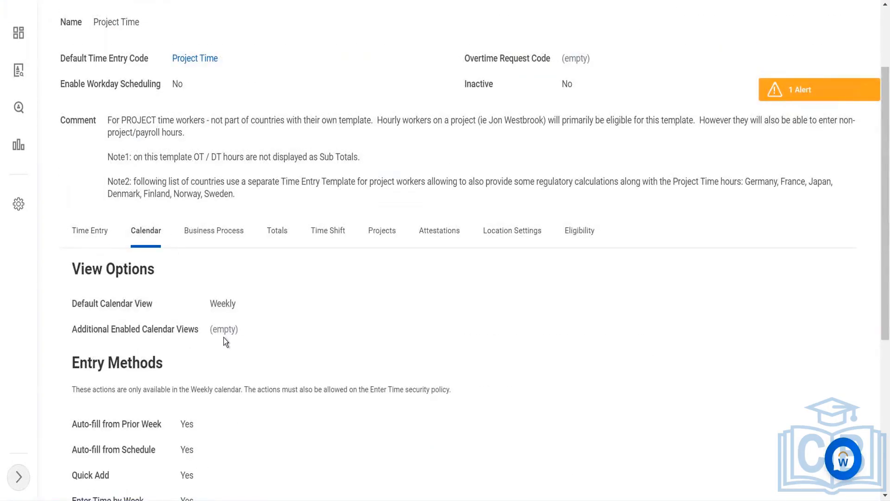
{"action": "scroll", "coordinate": [223, 338], "scroll_direction": "down", "scroll_amount": 3}
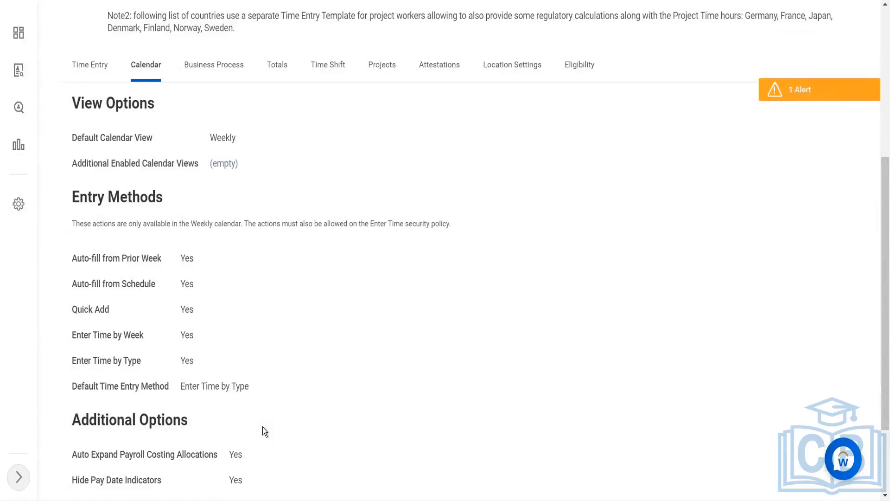
{"action": "scroll", "coordinate": [263, 427], "scroll_direction": "down", "scroll_amount": 2}
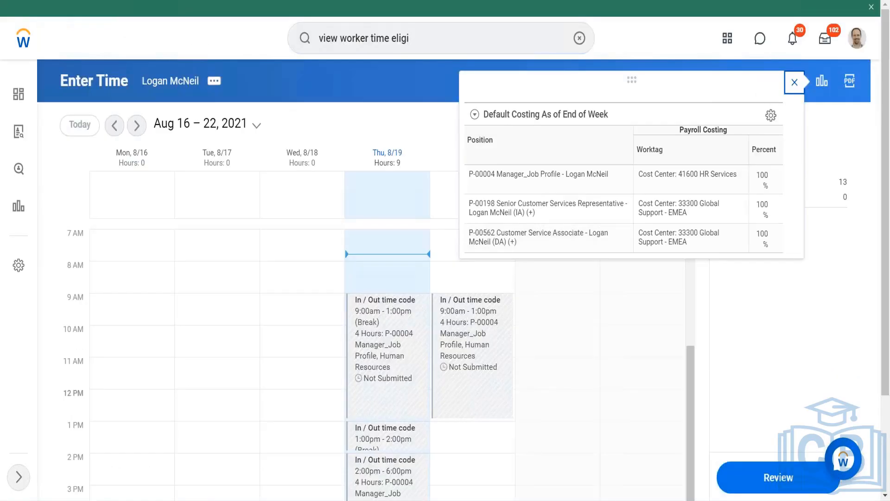
- Auto-fill the Aug 23 – 29 week from the worker's schedule for Monday through Friday
{"action": "left_click", "coordinate": [794, 83]}
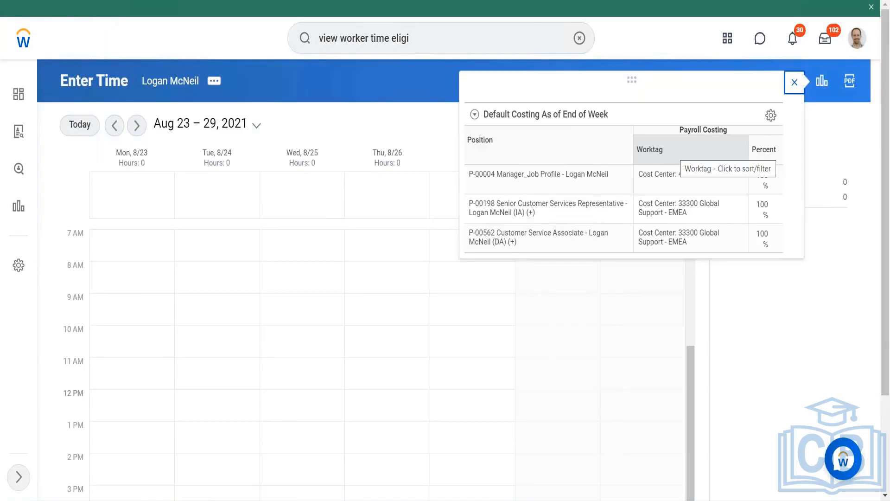
{"action": "left_click", "coordinate": [795, 84]}
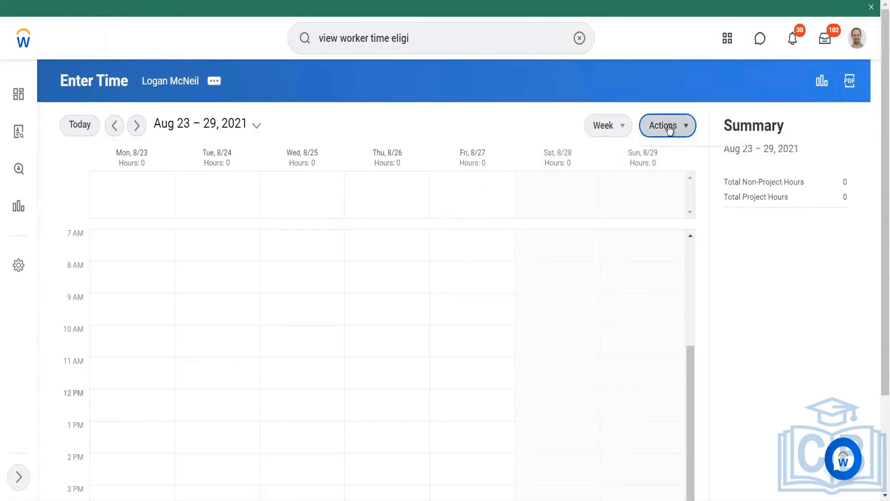
{"action": "left_click", "coordinate": [670, 130]}
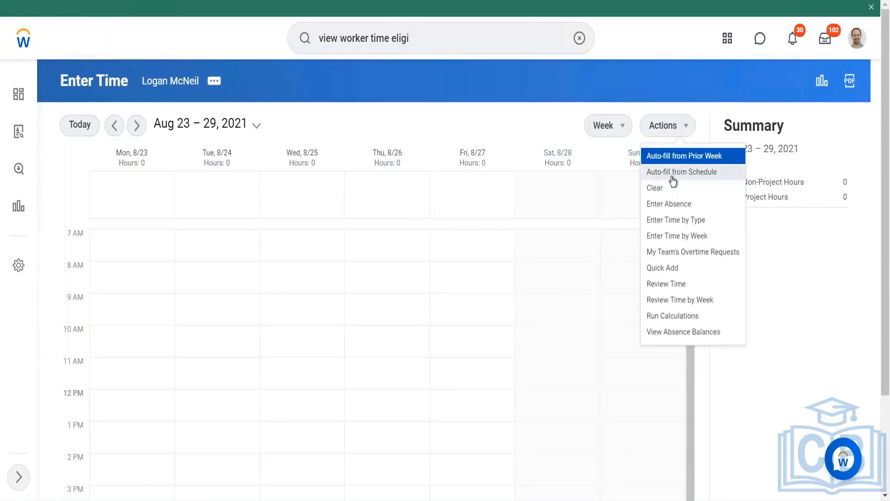
{"action": "left_click", "coordinate": [672, 177]}
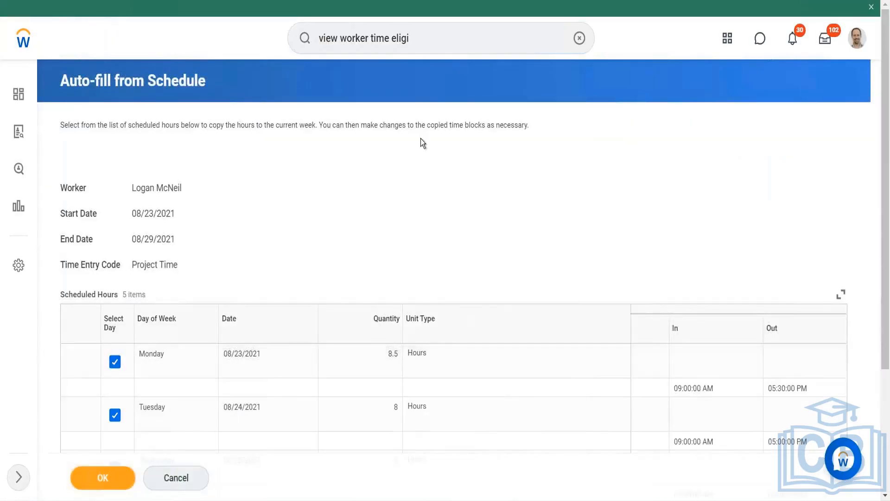
{"action": "scroll", "coordinate": [421, 138], "scroll_direction": "down", "scroll_amount": 4}
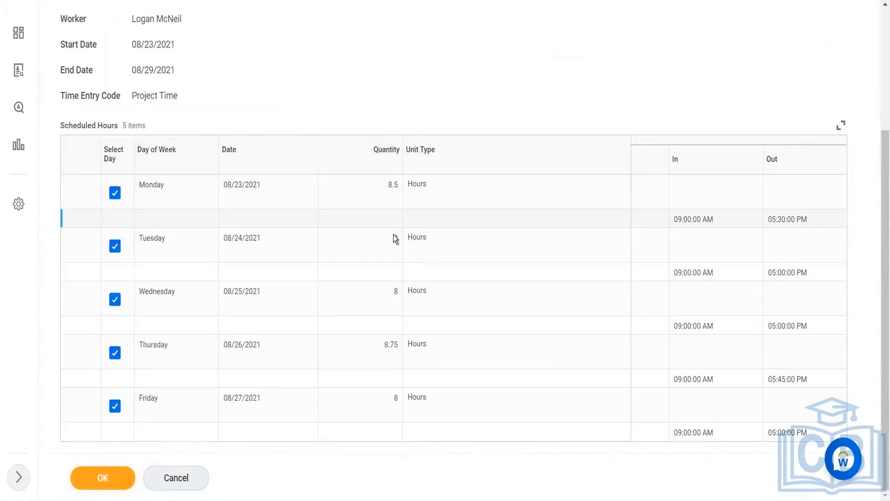
{"action": "left_click", "coordinate": [686, 235]}
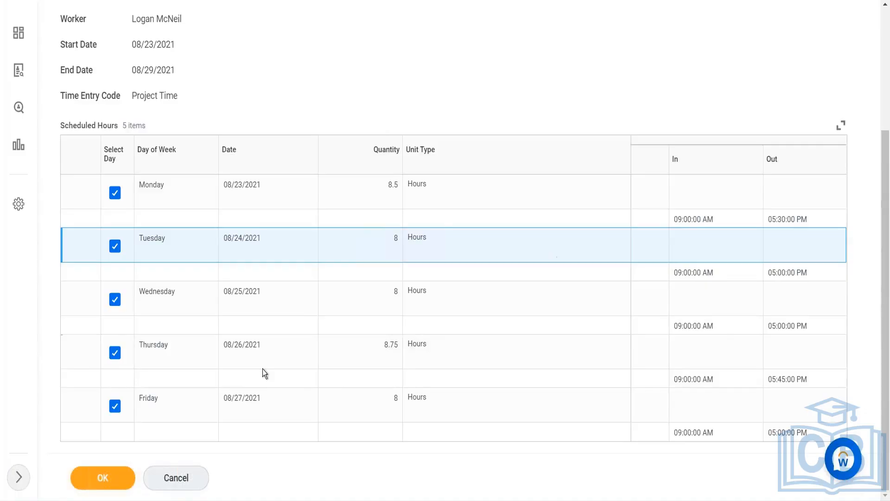
{"action": "left_click", "coordinate": [110, 473]}
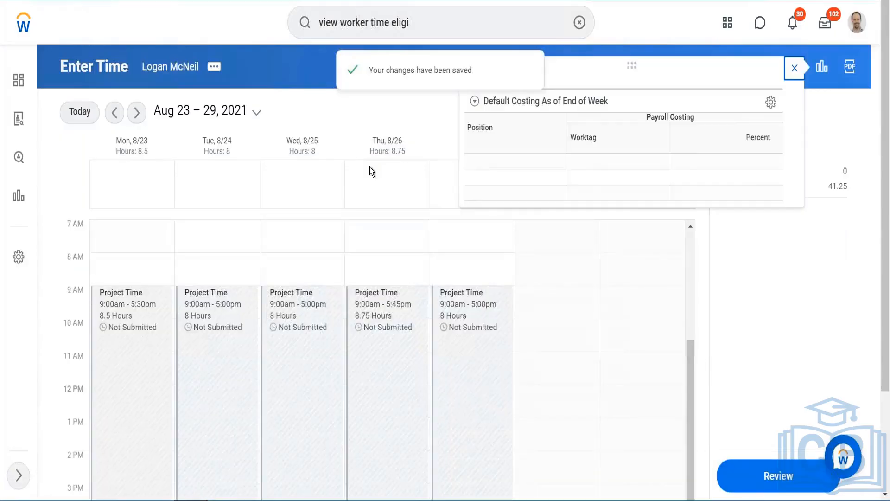
- Move to the Aug 30 – Sep 5 week and start a Quick Add with time type Training
{"action": "left_click", "coordinate": [795, 69]}
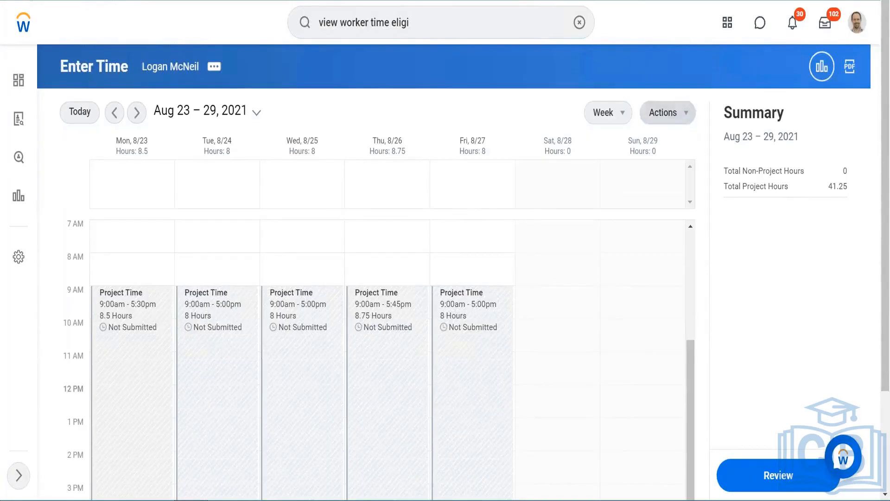
{"action": "left_click", "coordinate": [137, 112]}
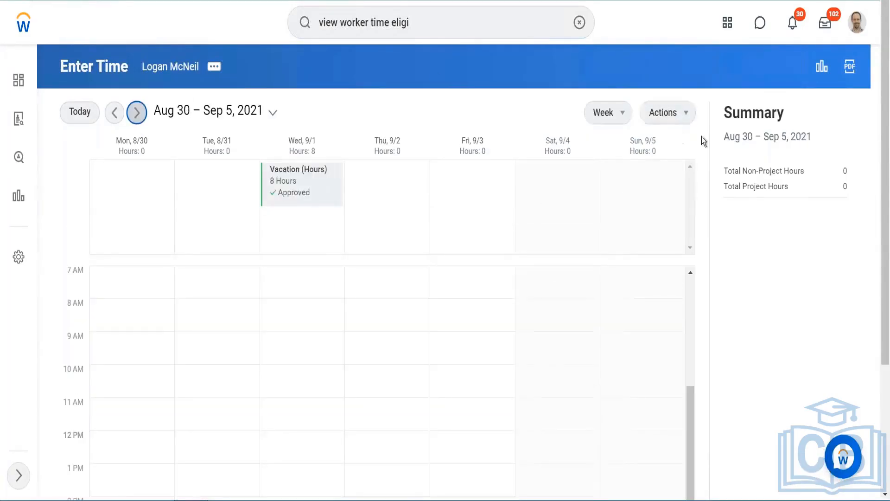
{"action": "left_click", "coordinate": [794, 71]}
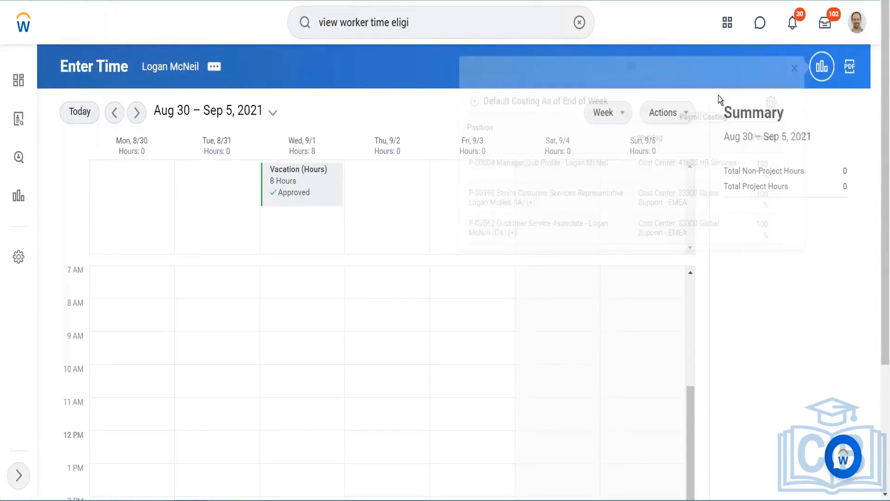
{"action": "left_click", "coordinate": [689, 113]}
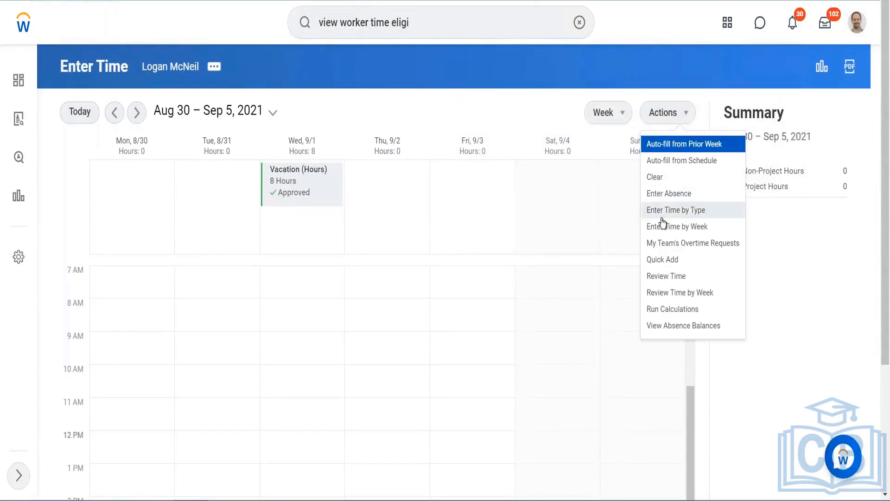
{"action": "left_click", "coordinate": [662, 261]}
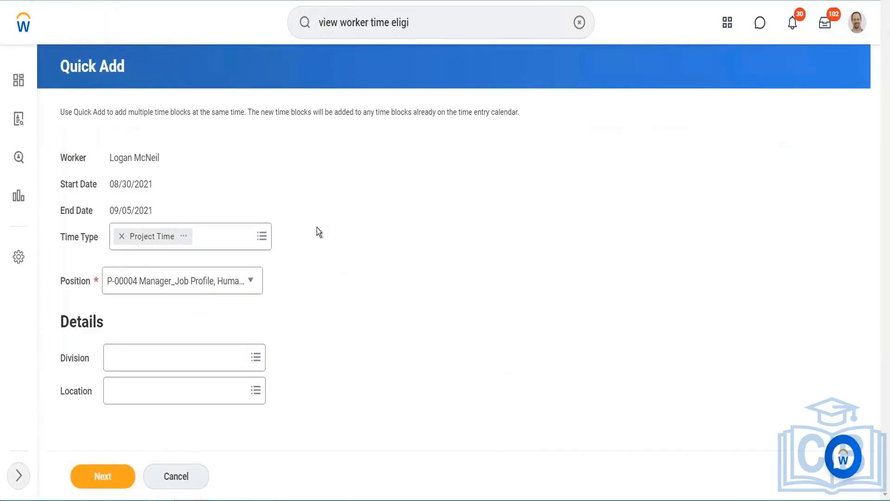
{"action": "left_click", "coordinate": [229, 233]}
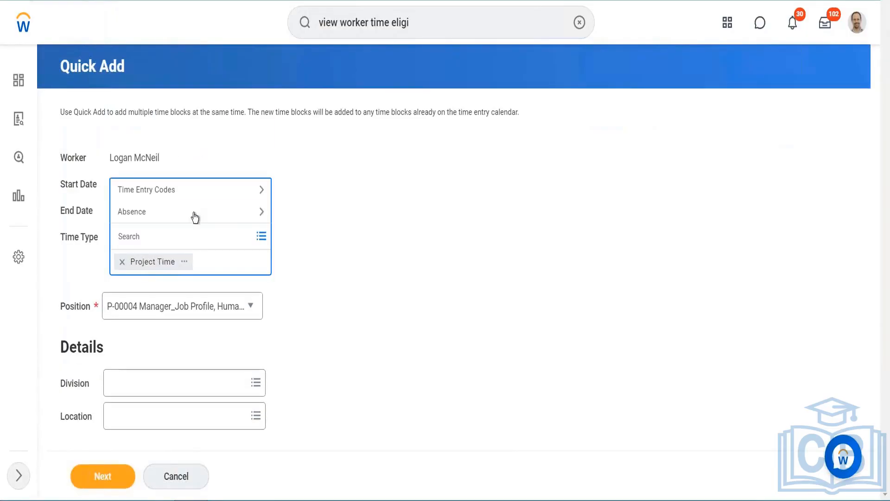
{"action": "left_click", "coordinate": [185, 192]}
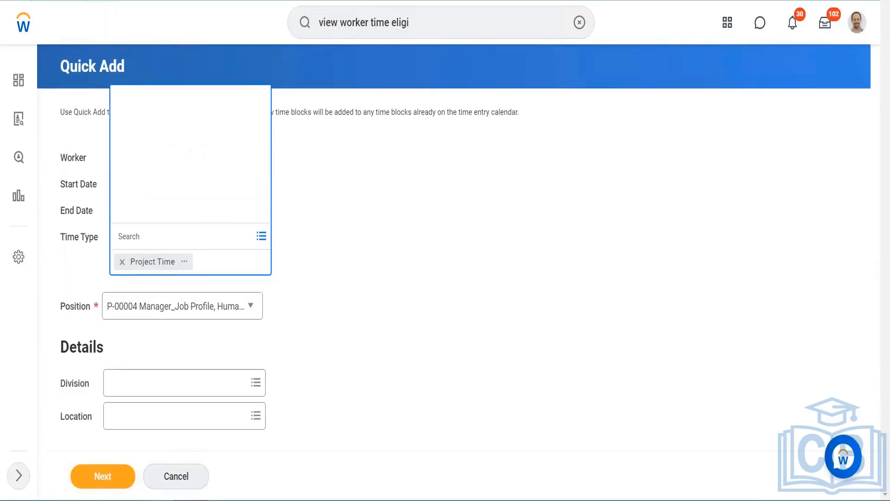
{"action": "left_click", "coordinate": [145, 106]}
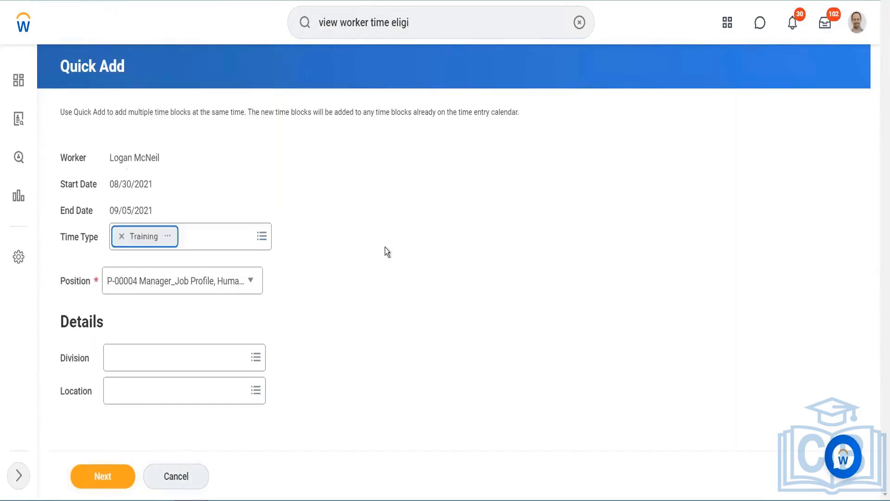
{"action": "left_click", "coordinate": [103, 475]}
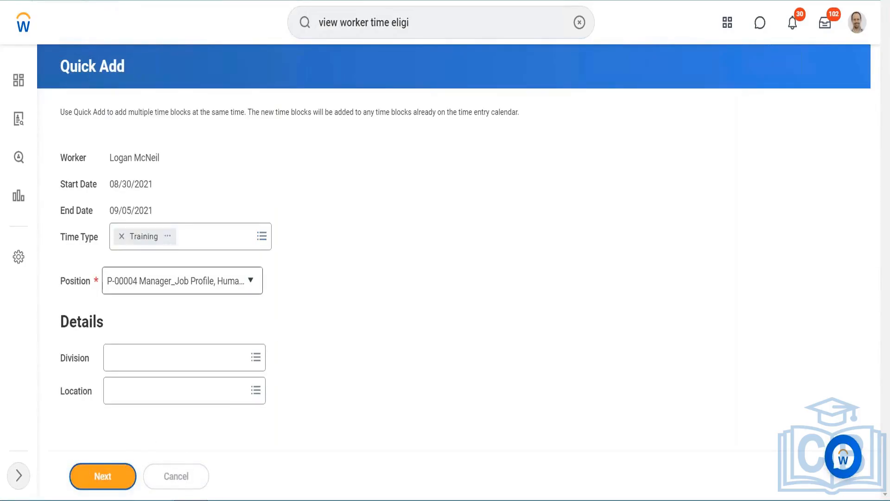
- Enter Training hours of 4, 3, 2, 2, 2 and 2 for Monday through Saturday and confirm
{"action": "left_click", "coordinate": [156, 321]}
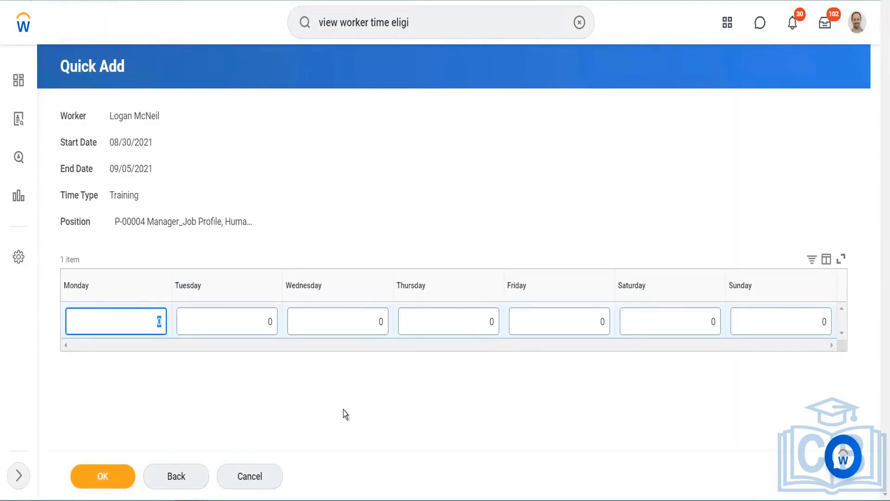
{"action": "type", "text": "4"}
{"action": "left_click", "coordinate": [278, 324]}
{"action": "key", "text": "BackSpace"}
{"action": "type", "text": "3"}
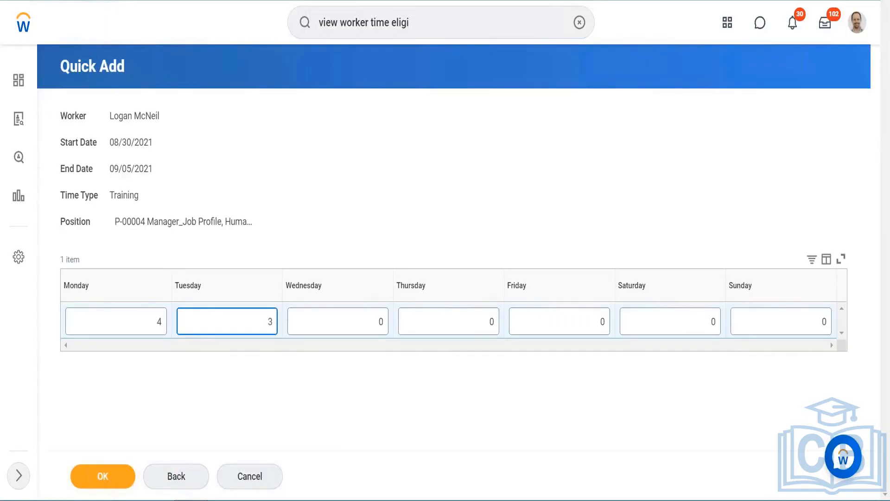
{"action": "left_click", "coordinate": [383, 324]}
{"action": "key", "text": "BackSpace"}
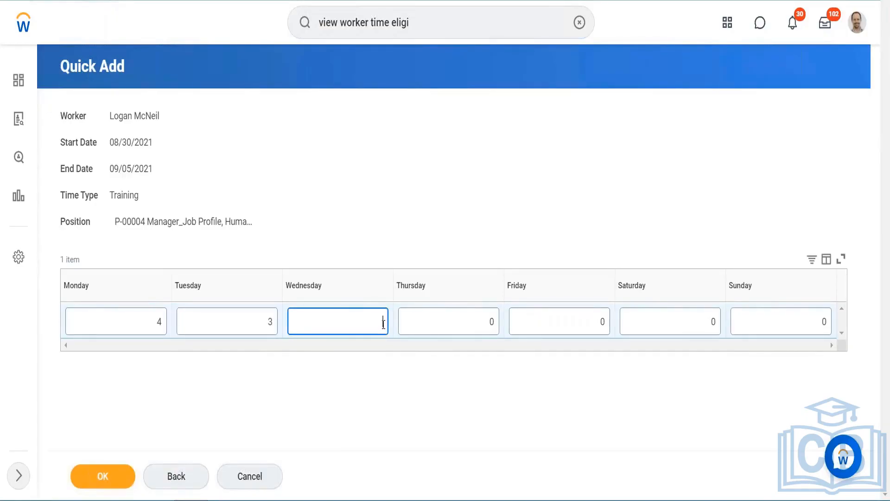
{"action": "type", "text": "2"}
{"action": "left_click", "coordinate": [495, 323]}
{"action": "key", "text": "BackSpace"}
{"action": "type", "text": "2"}
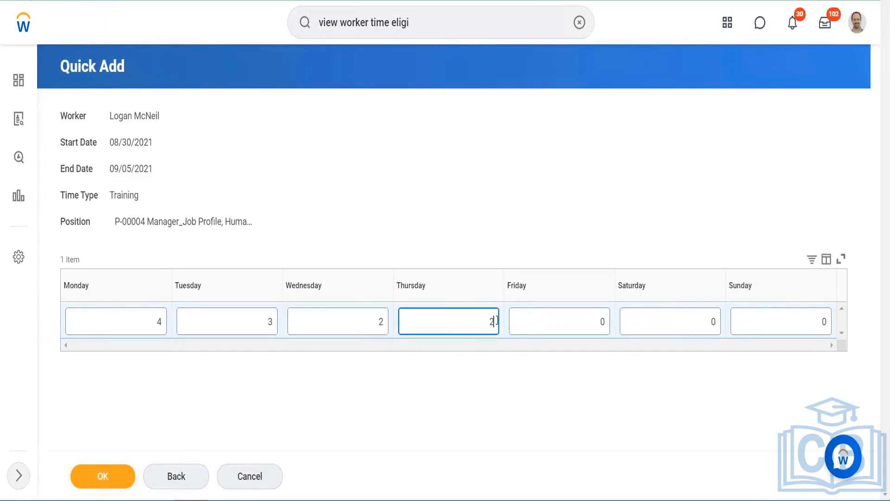
{"action": "left_click", "coordinate": [603, 321]}
{"action": "key", "text": "BackSpace"}
{"action": "type", "text": "2"}
{"action": "left_click", "coordinate": [717, 322]}
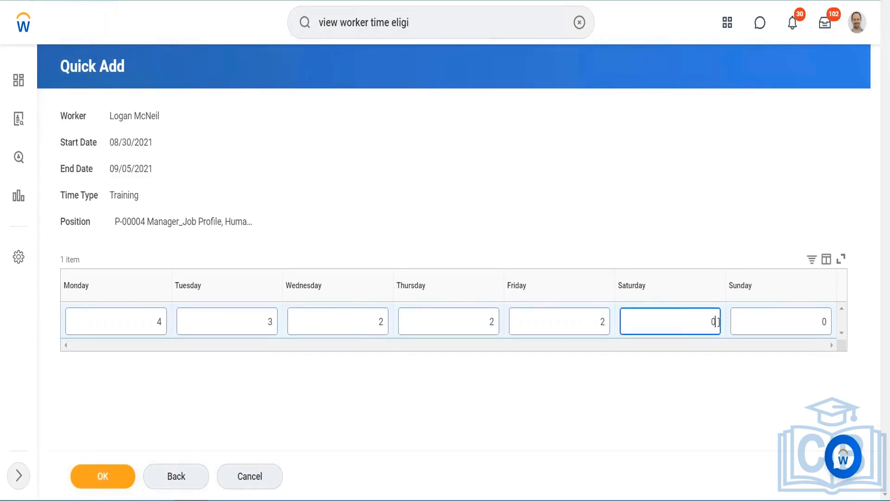
{"action": "type", "text": "2"}
{"action": "left_click", "coordinate": [119, 481]}
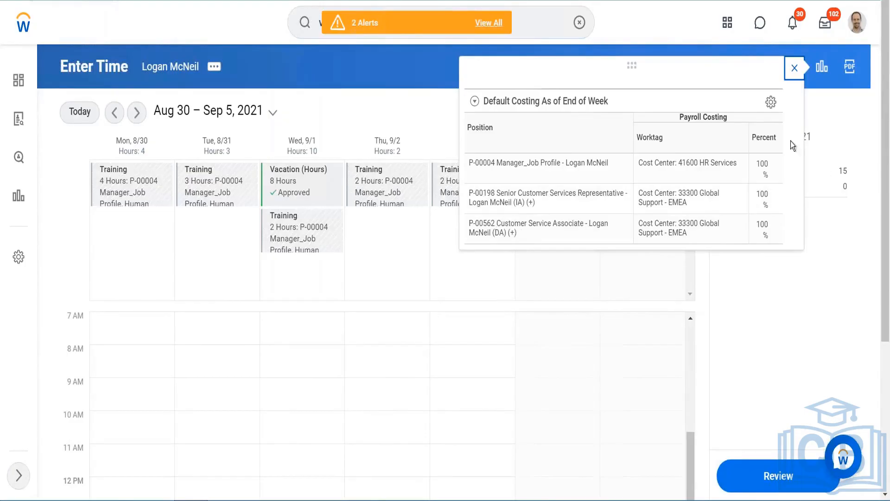
- Clear all time blocks from the Aug 30 – Sep 5 week
{"action": "left_click", "coordinate": [795, 70]}
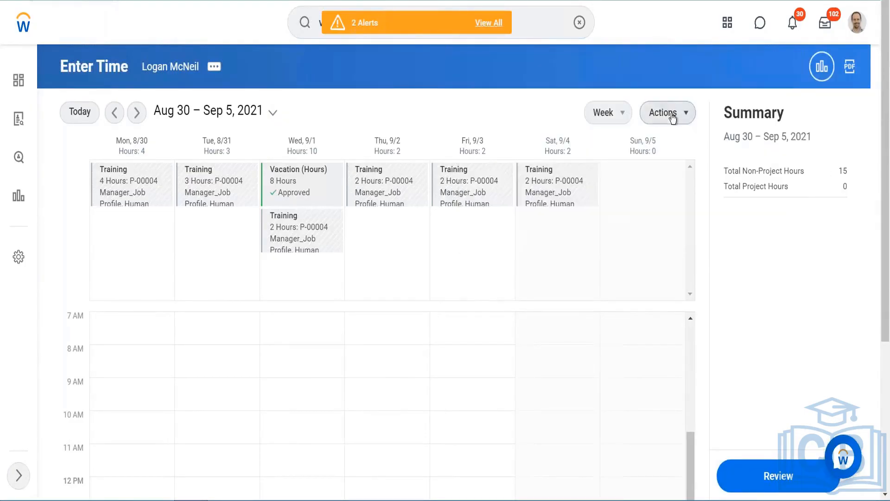
{"action": "left_click", "coordinate": [672, 113]}
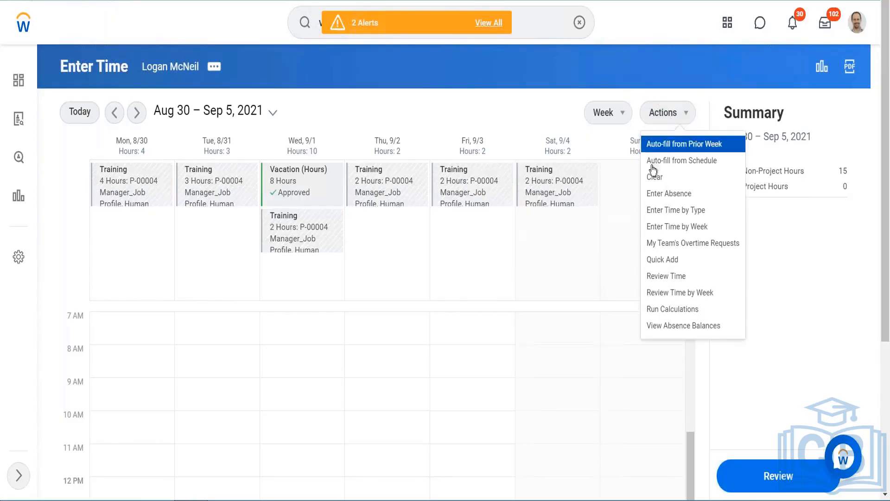
{"action": "left_click", "coordinate": [654, 177]}
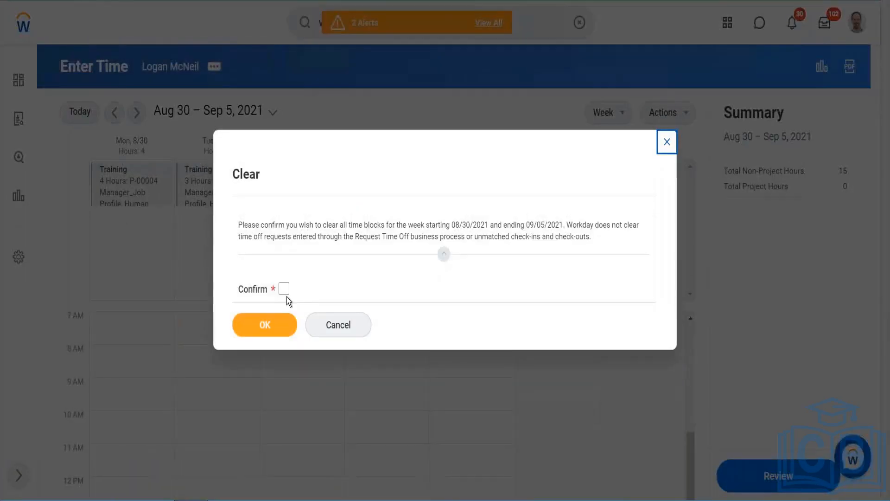
{"action": "left_click", "coordinate": [283, 289]}
{"action": "left_click", "coordinate": [274, 323]}
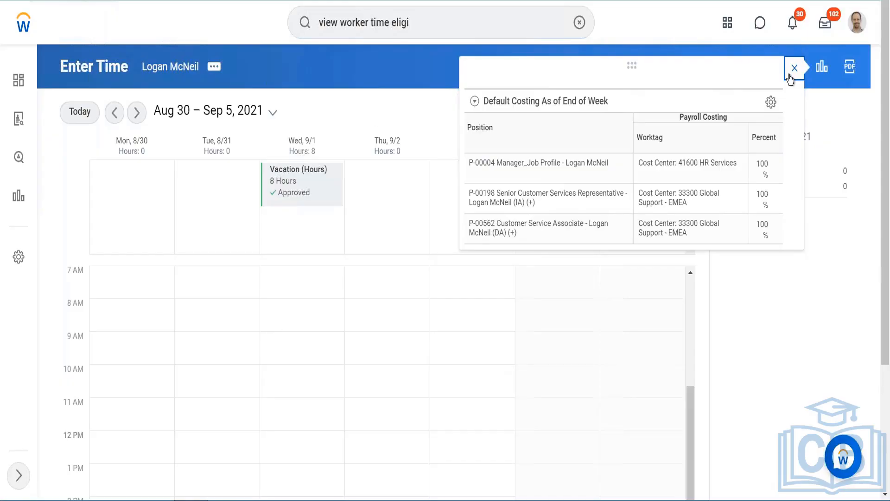
- Open Enter Time by Type for the week and add an Administration row with 10 hours on Monday, 8/30
{"action": "left_click", "coordinate": [794, 69]}
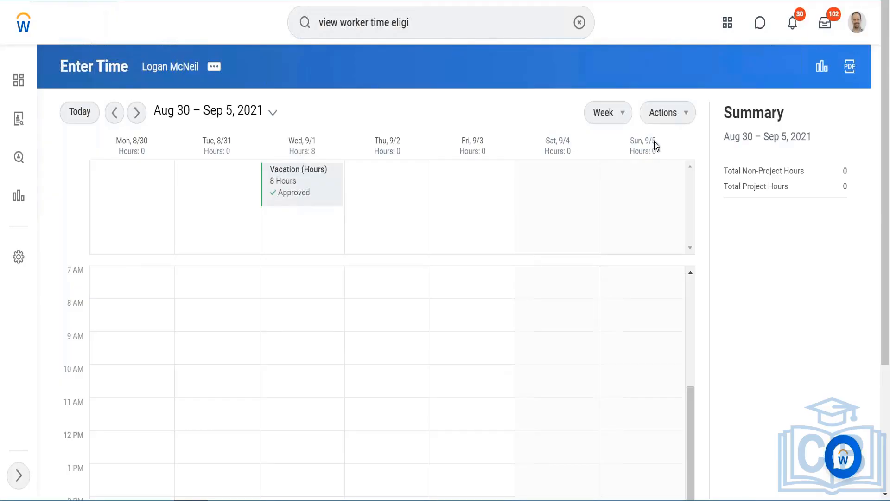
{"action": "left_click", "coordinate": [686, 116]}
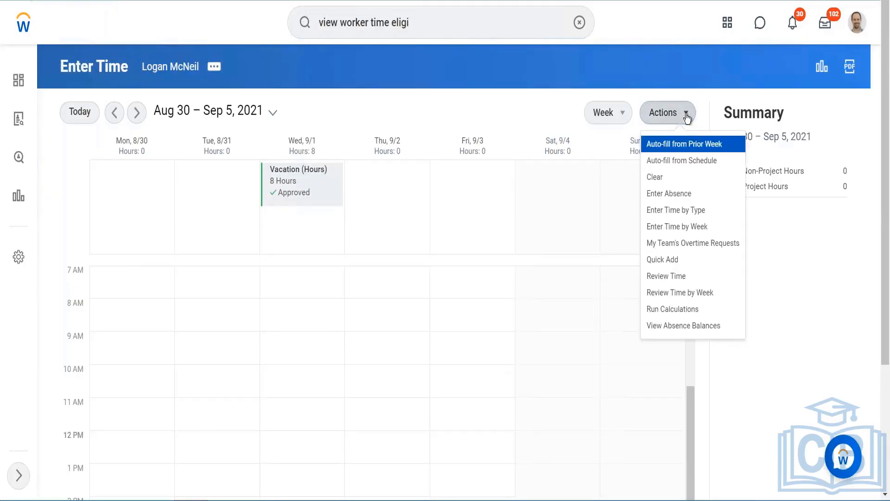
{"action": "left_click", "coordinate": [674, 211]}
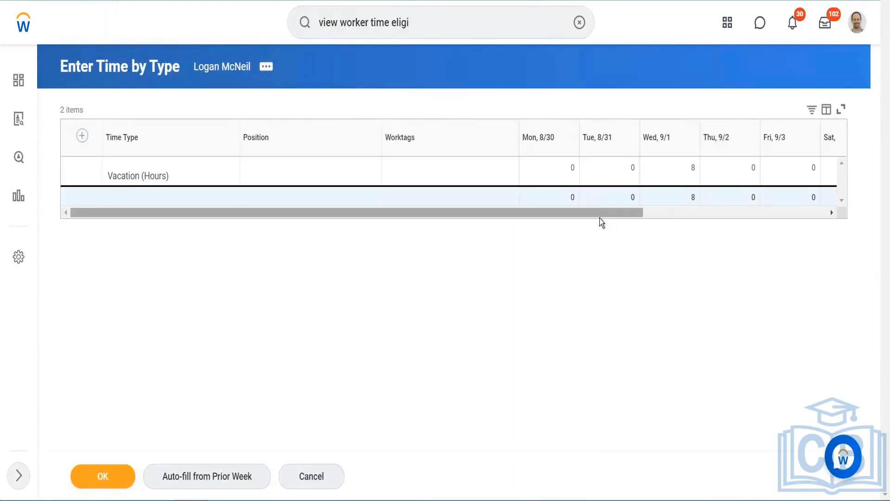
{"action": "left_click_drag", "start_coordinate": [595, 215], "coordinate": [602, 215]}
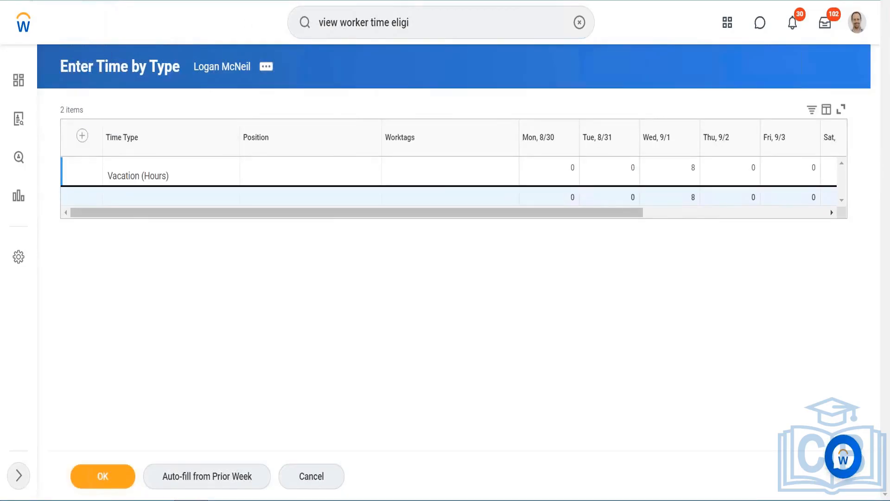
{"action": "left_click", "coordinate": [82, 136]}
{"action": "left_click", "coordinate": [185, 181]}
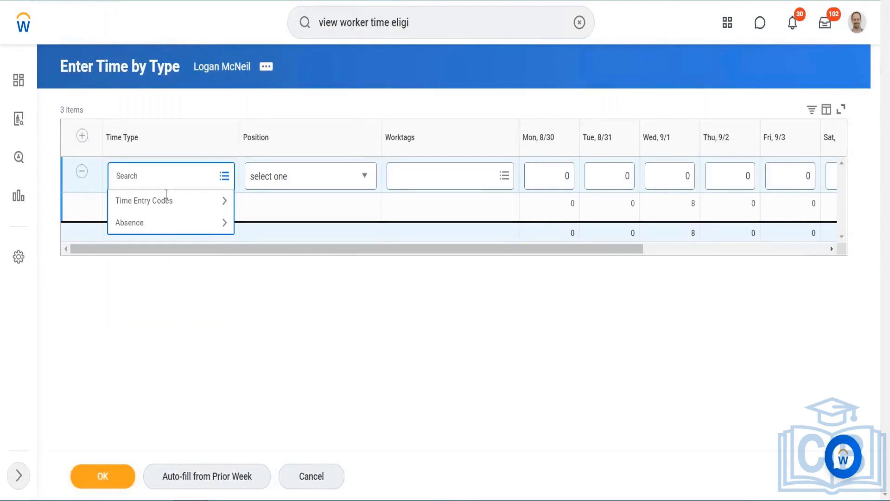
{"action": "left_click", "coordinate": [159, 202]}
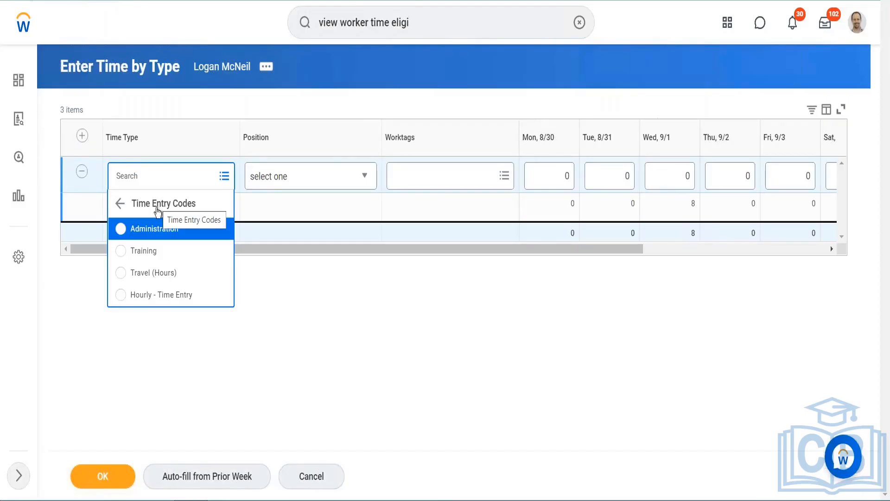
{"action": "left_click", "coordinate": [118, 205]}
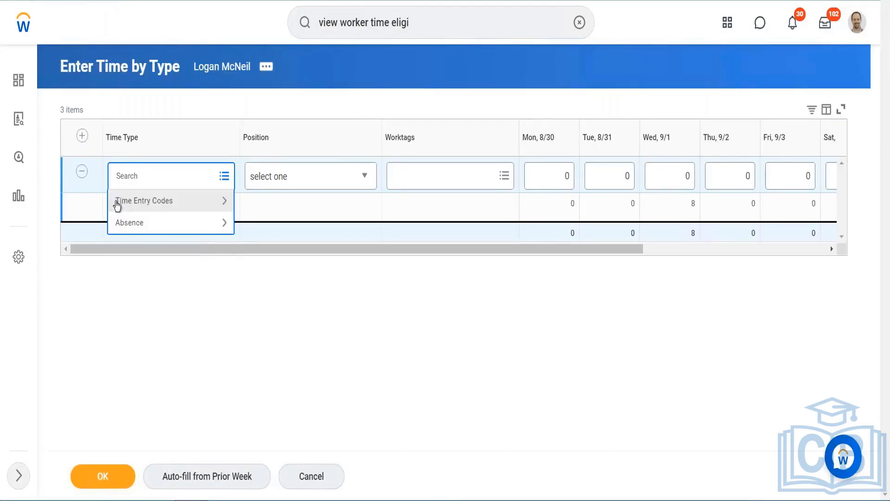
{"action": "left_click", "coordinate": [144, 207]}
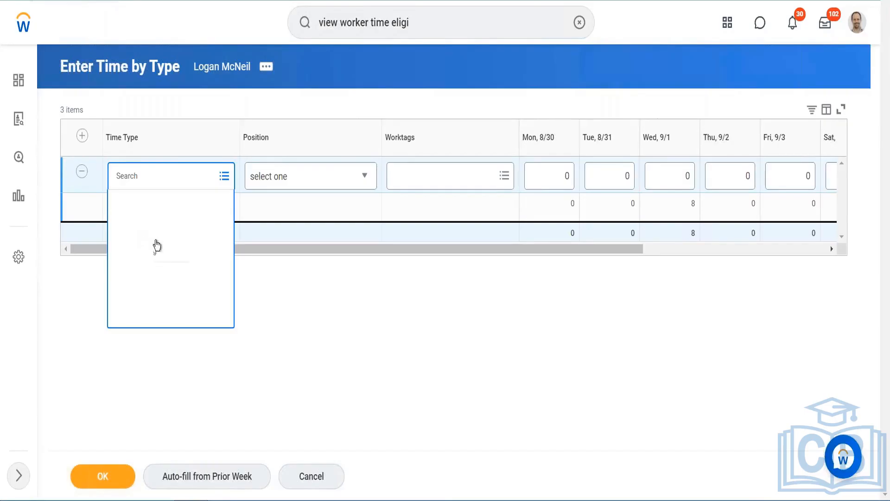
{"action": "left_click", "coordinate": [164, 240]}
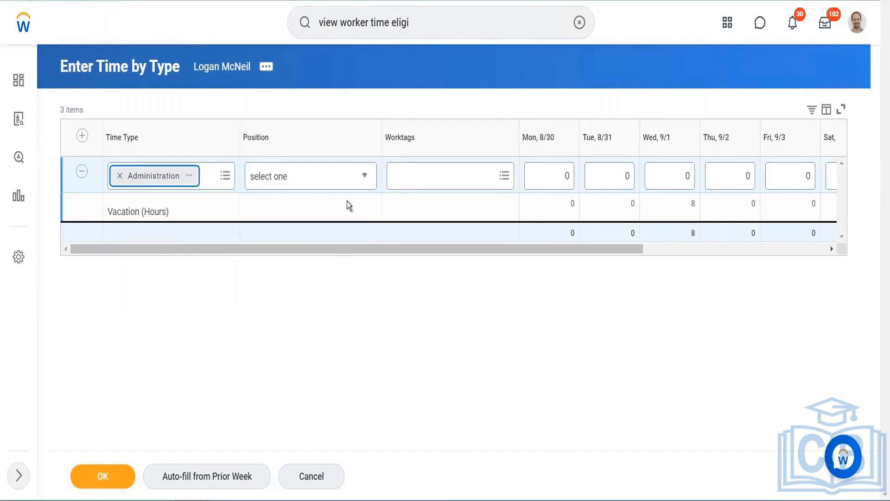
{"action": "left_click", "coordinate": [567, 180]}
{"action": "type", "text": "1"}
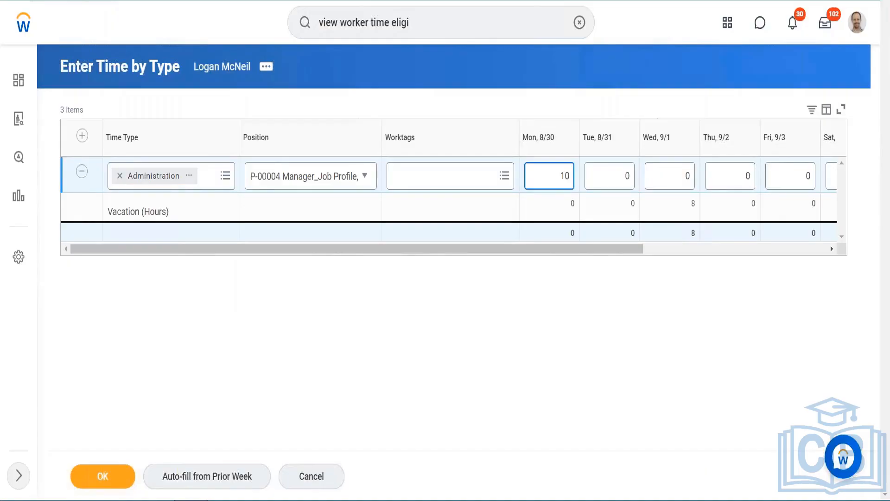
- Add a Training row with 3 hours on Wednesday, 9/1
{"action": "left_click", "coordinate": [81, 136]}
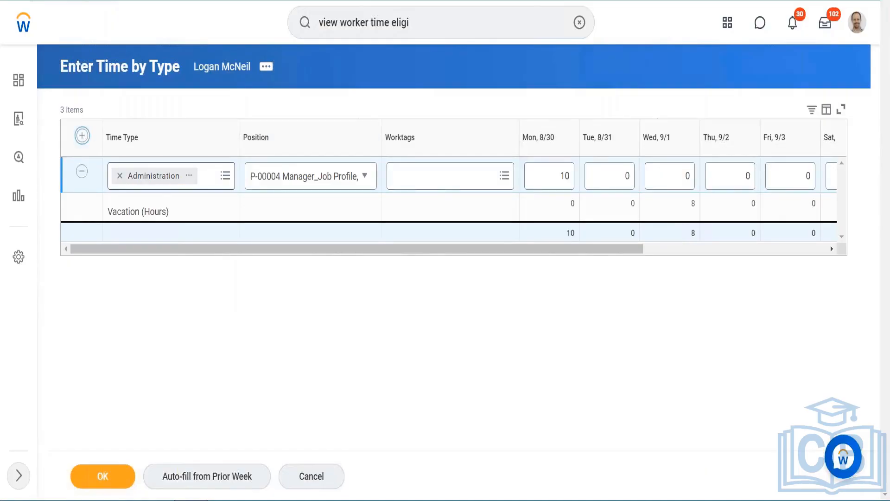
{"action": "left_click", "coordinate": [83, 135]}
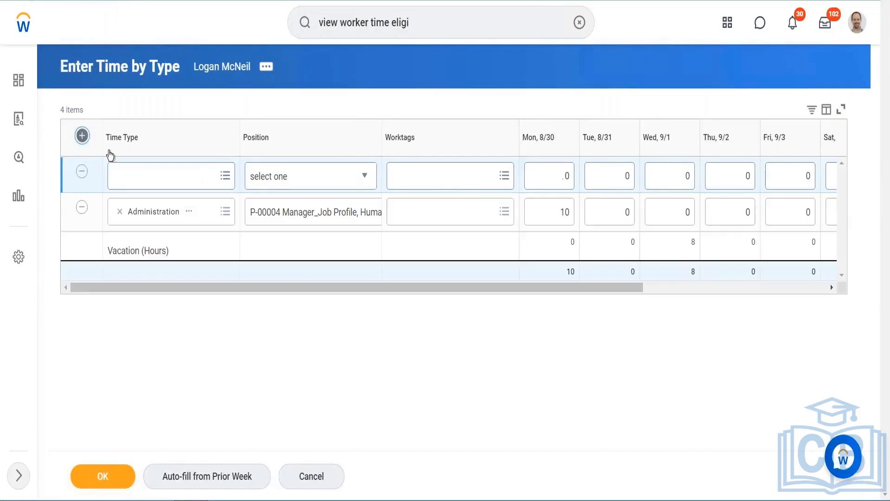
{"action": "left_click", "coordinate": [149, 179]}
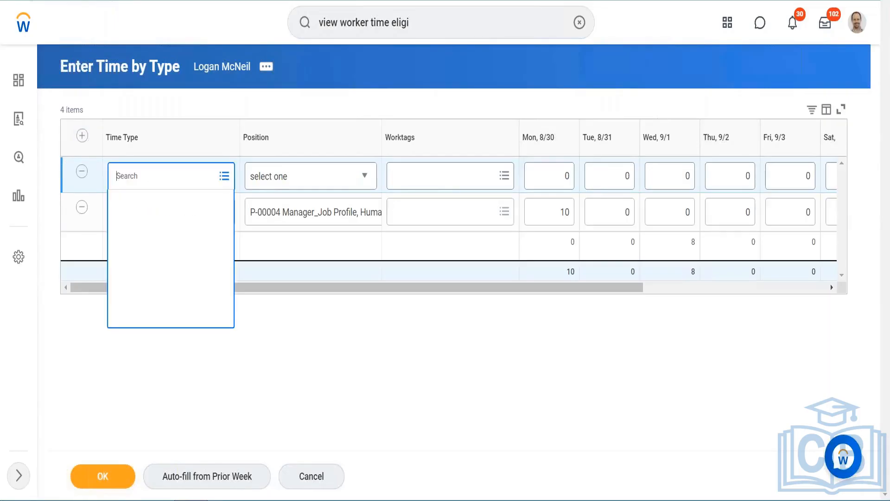
{"action": "left_click", "coordinate": [141, 212]}
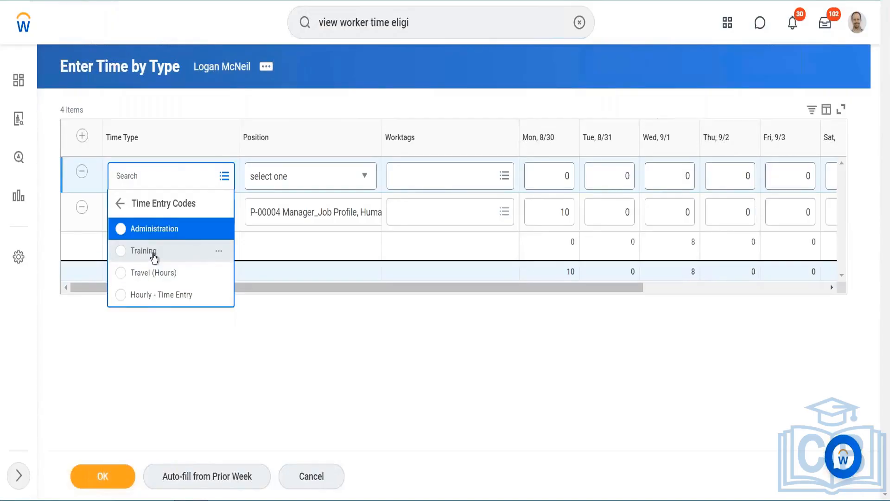
{"action": "left_click", "coordinate": [154, 254]}
{"action": "left_click", "coordinate": [689, 174]}
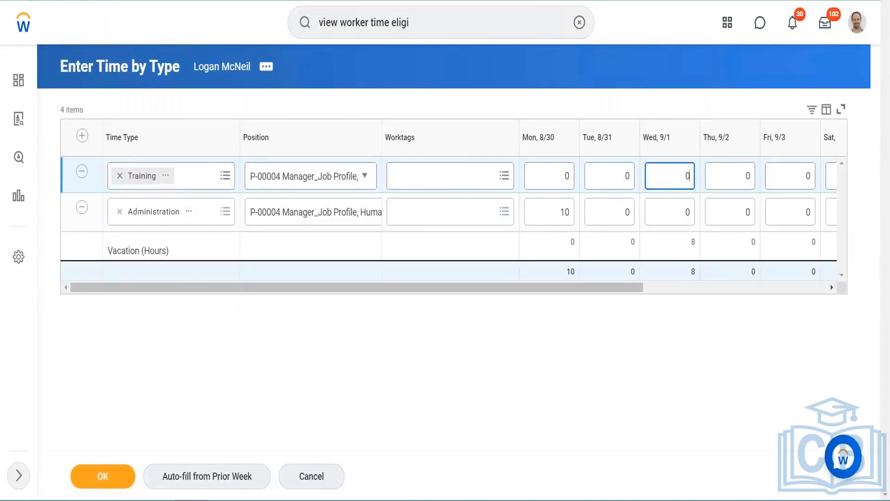
{"action": "key", "text": "BackSpace"}
{"action": "type", "text": "3"}
- Add an Hourly - Time Entry row with 2 hours on Monday, 8/30
{"action": "left_click", "coordinate": [82, 136]}
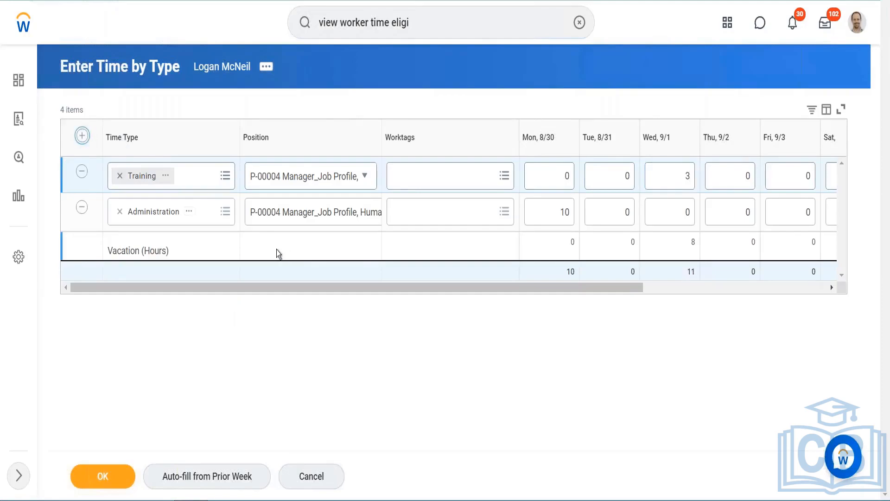
{"action": "left_click", "coordinate": [169, 181]}
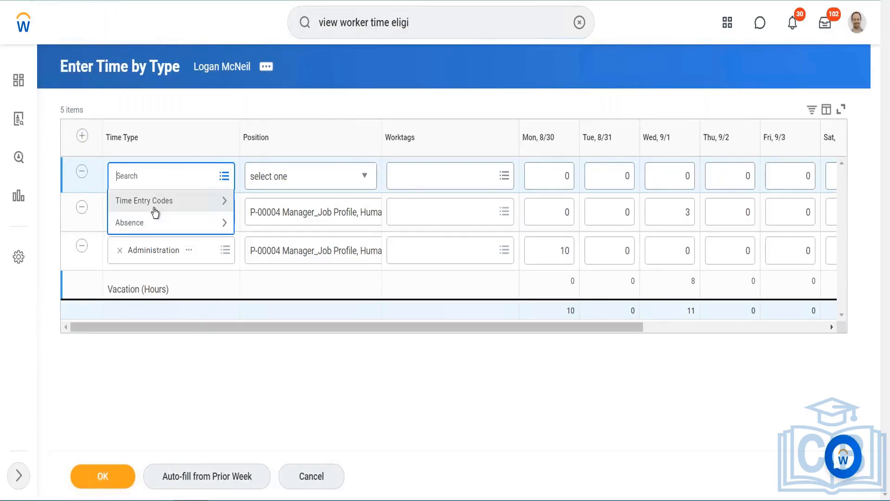
{"action": "left_click", "coordinate": [153, 204]}
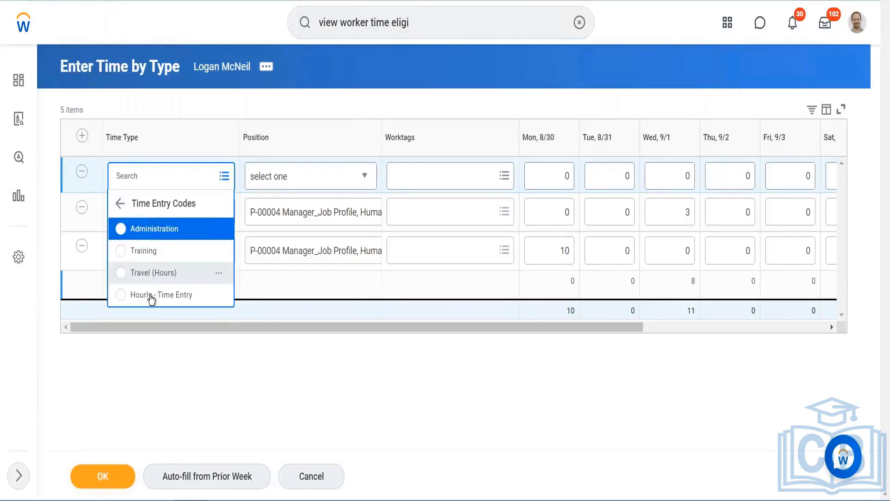
{"action": "left_click", "coordinate": [151, 295]}
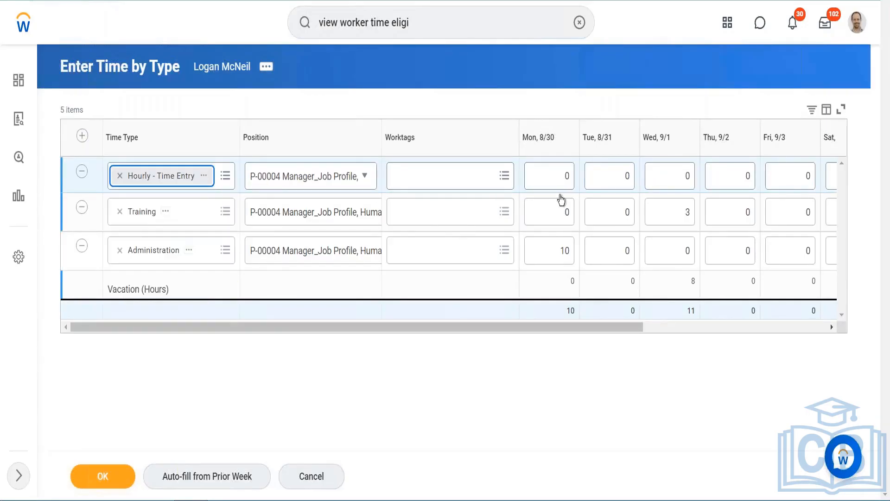
{"action": "left_click", "coordinate": [571, 174]}
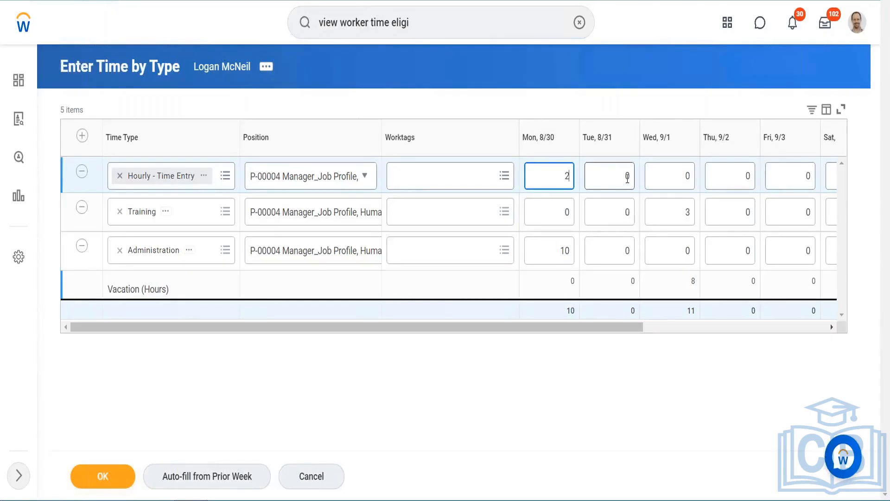
- Set the Administration row's Thursday, 9/2 hours to 10 and submit the time by type entries
{"action": "left_click", "coordinate": [747, 253]}
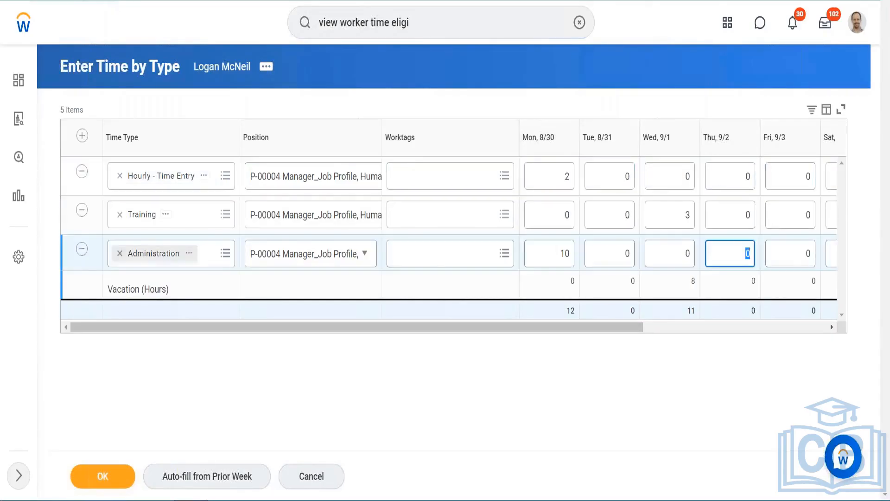
{"action": "key", "text": "BackSpace"}
{"action": "type", "text": "10"}
{"action": "left_click", "coordinate": [114, 476]}
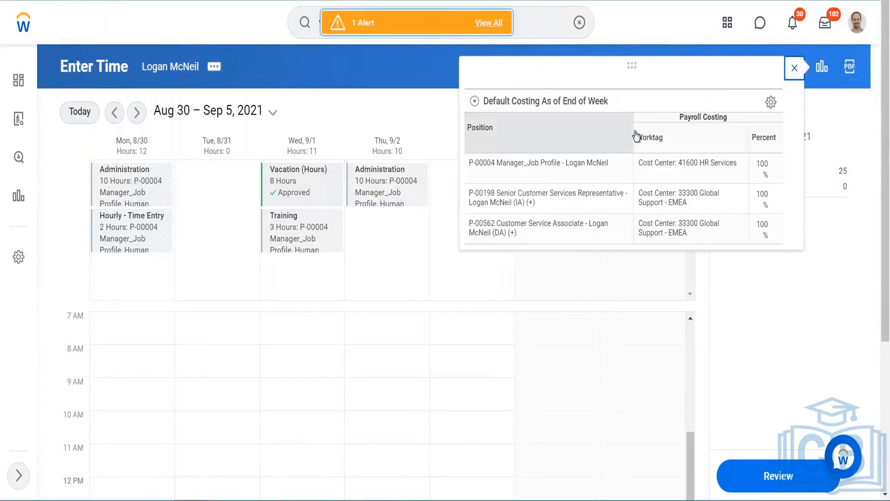
- Clear all entered time blocks from the Aug 30 – Sep 5 week
{"action": "left_click", "coordinate": [793, 73]}
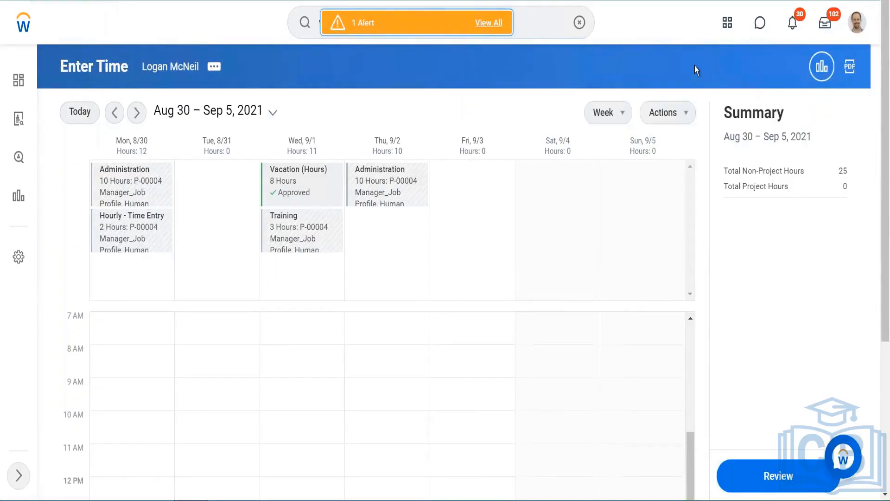
{"action": "left_click", "coordinate": [688, 113]}
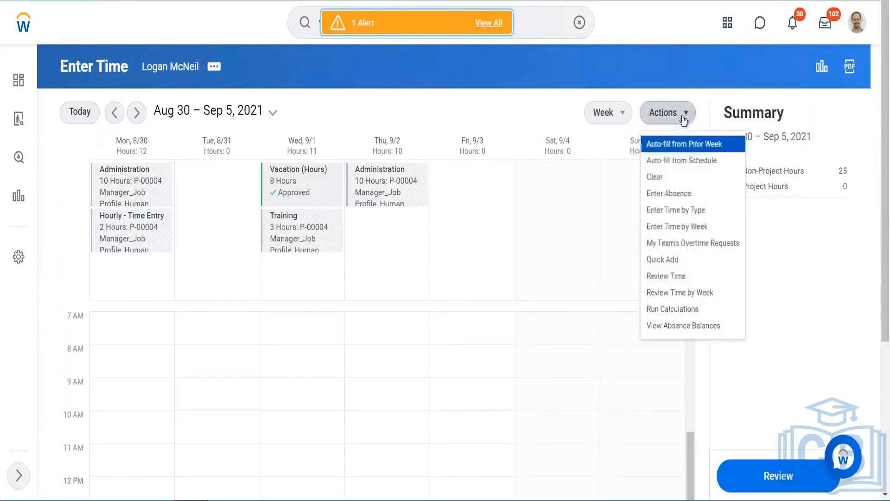
{"action": "left_click", "coordinate": [658, 181]}
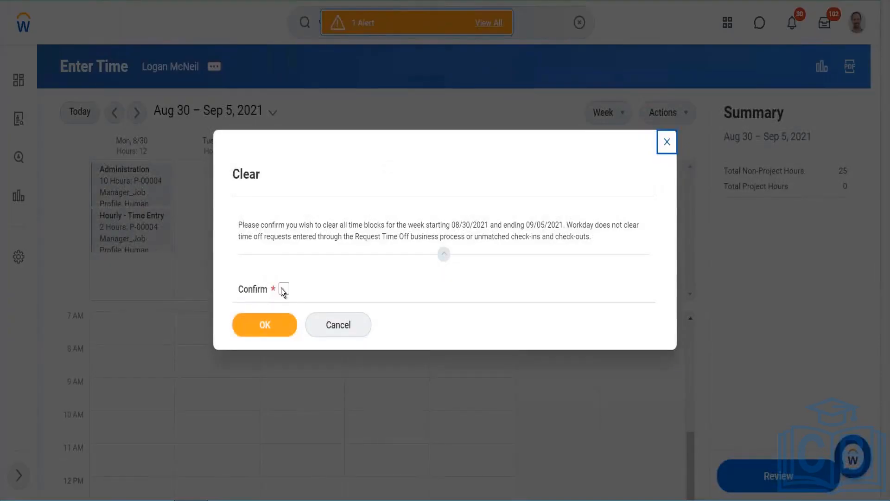
{"action": "left_click", "coordinate": [283, 289]}
{"action": "left_click", "coordinate": [261, 327]}
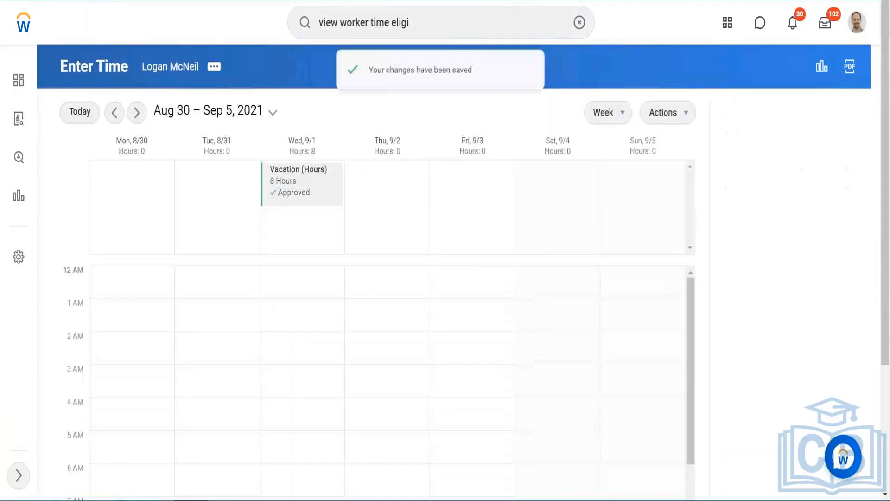
- Try changing Thursday 9/2's time type to Travel (Hours) in Enter Time by Week, then discard the changes
{"action": "left_click", "coordinate": [673, 111]}
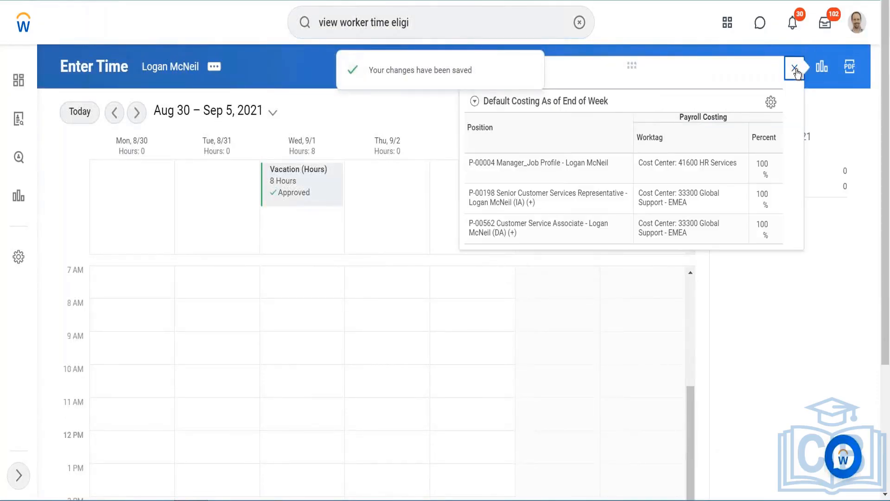
{"action": "left_click", "coordinate": [794, 68]}
{"action": "left_click", "coordinate": [667, 112]}
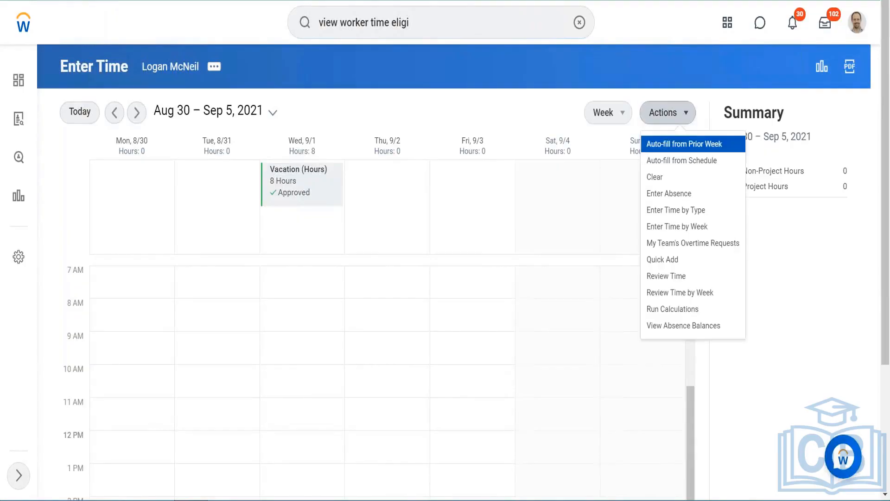
{"action": "left_click", "coordinate": [670, 227]}
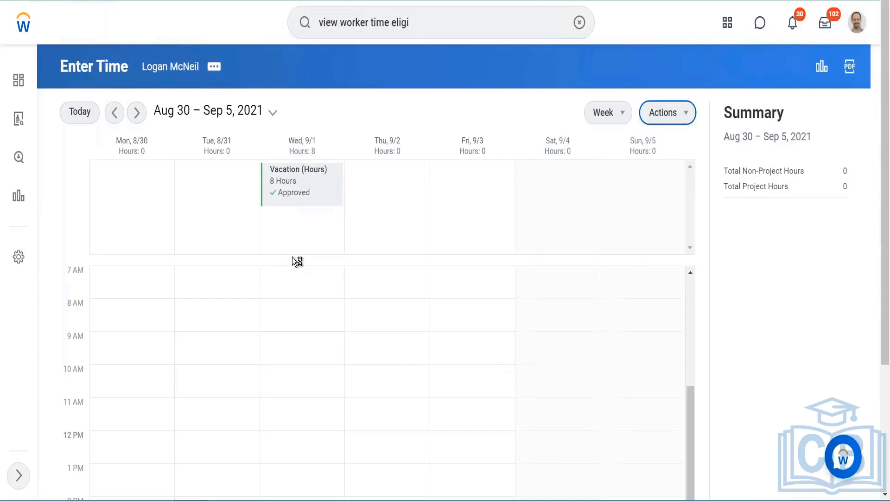
{"action": "scroll", "coordinate": [310, 216], "scroll_direction": "down", "scroll_amount": 1}
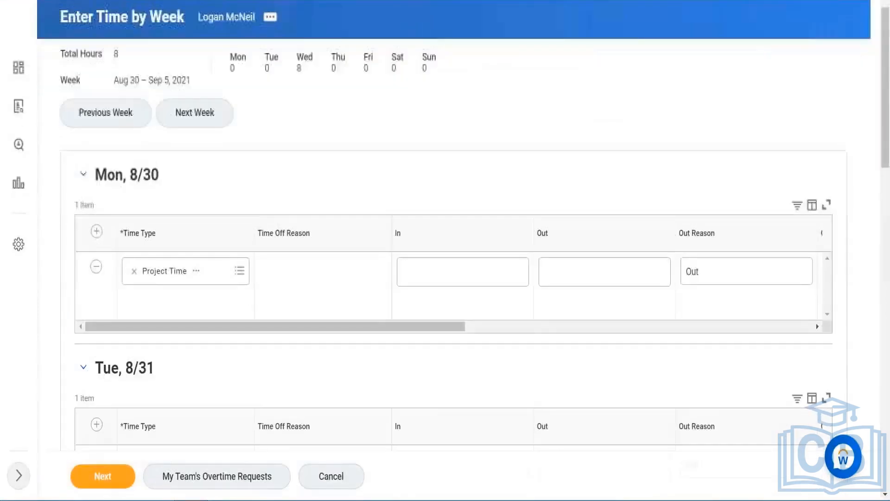
{"action": "scroll", "coordinate": [310, 218], "scroll_direction": "down", "scroll_amount": 5}
{"action": "scroll", "coordinate": [310, 218], "scroll_direction": "up", "scroll_amount": 6}
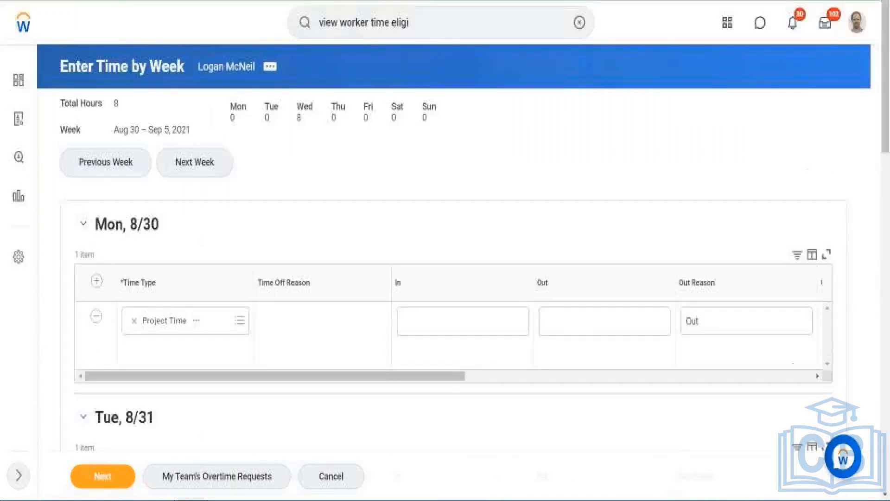
{"action": "scroll", "coordinate": [401, 136], "scroll_direction": "down", "scroll_amount": 5}
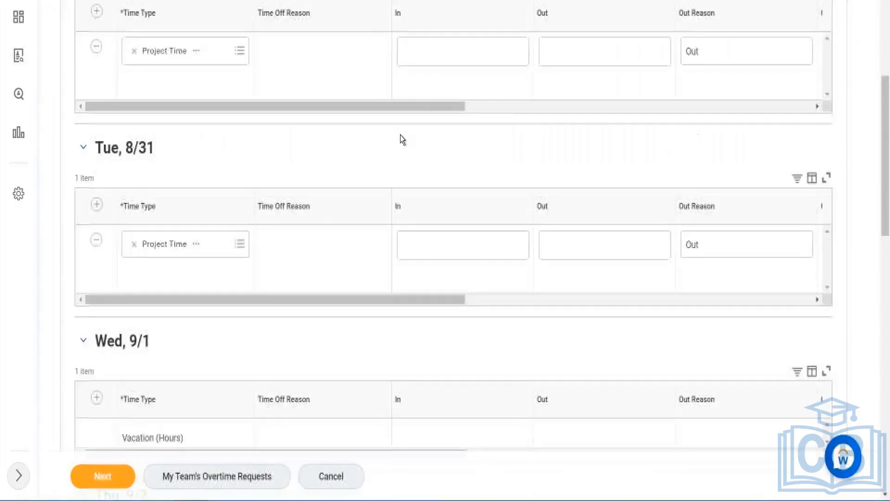
{"action": "scroll", "coordinate": [401, 136], "scroll_direction": "down", "scroll_amount": 4}
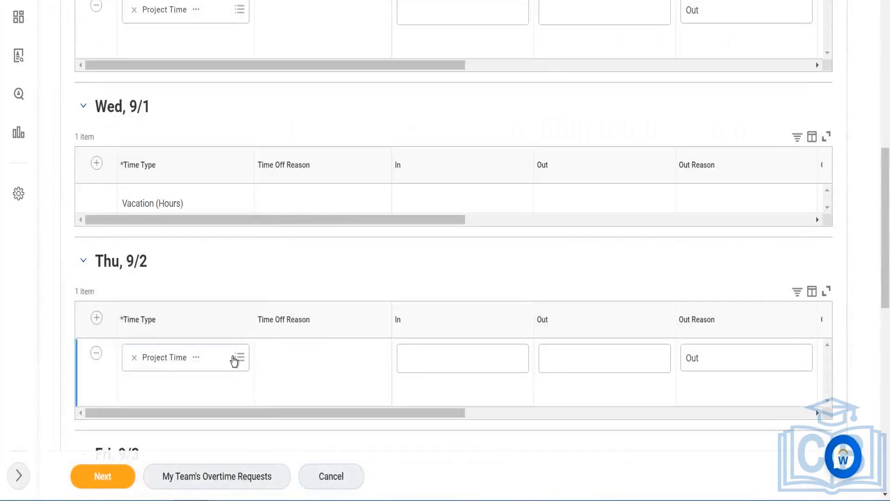
{"action": "left_click", "coordinate": [230, 363]}
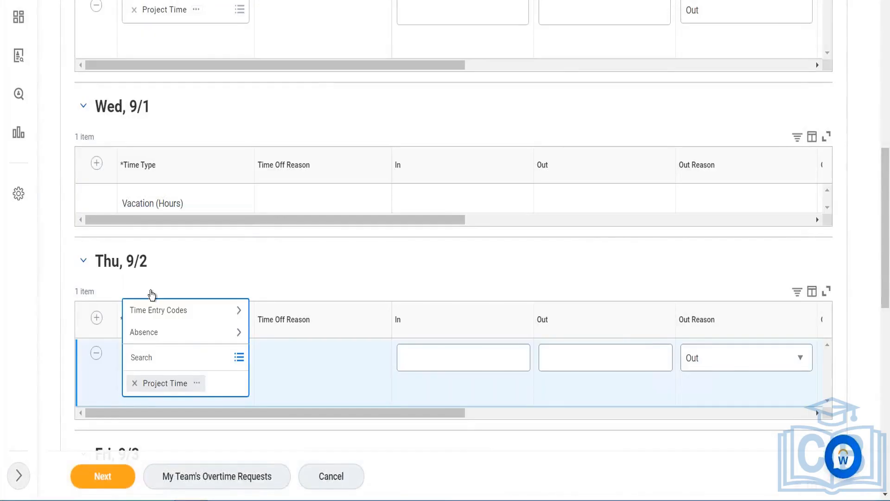
{"action": "left_click", "coordinate": [155, 307]}
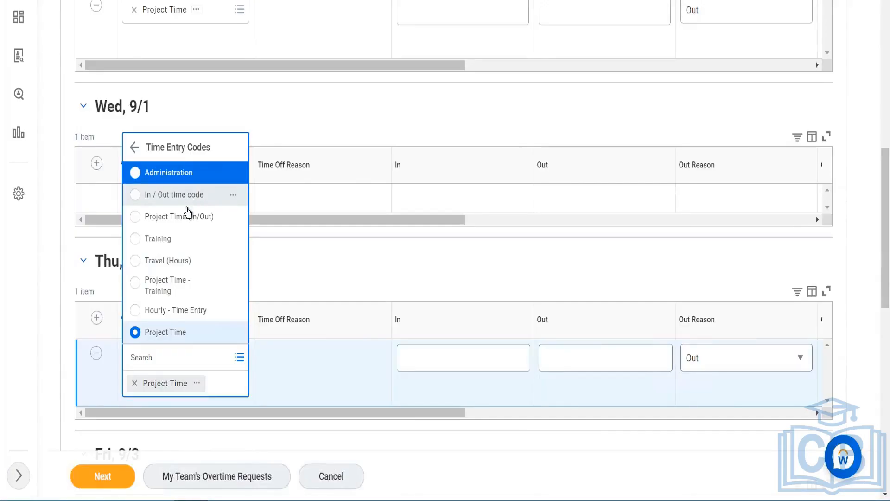
{"action": "left_click", "coordinate": [173, 260]}
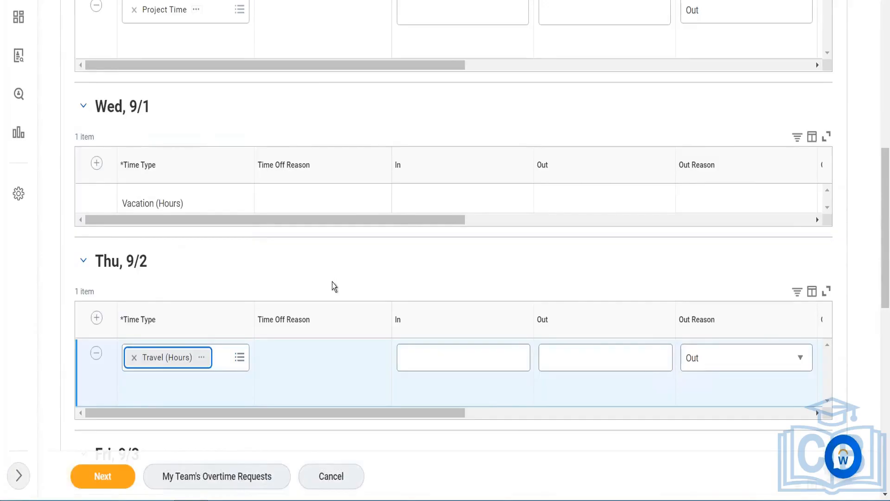
{"action": "scroll", "coordinate": [325, 271], "scroll_direction": "up", "scroll_amount": 10}
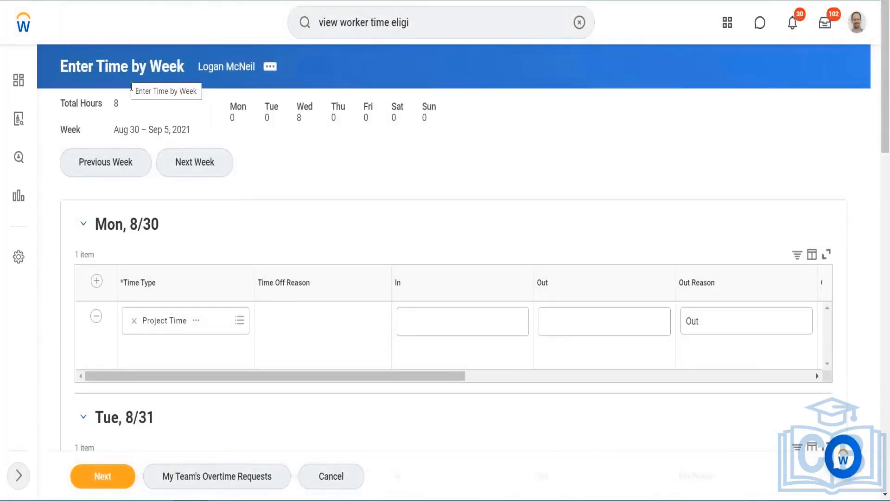
{"action": "key", "text": "alt+Left"}
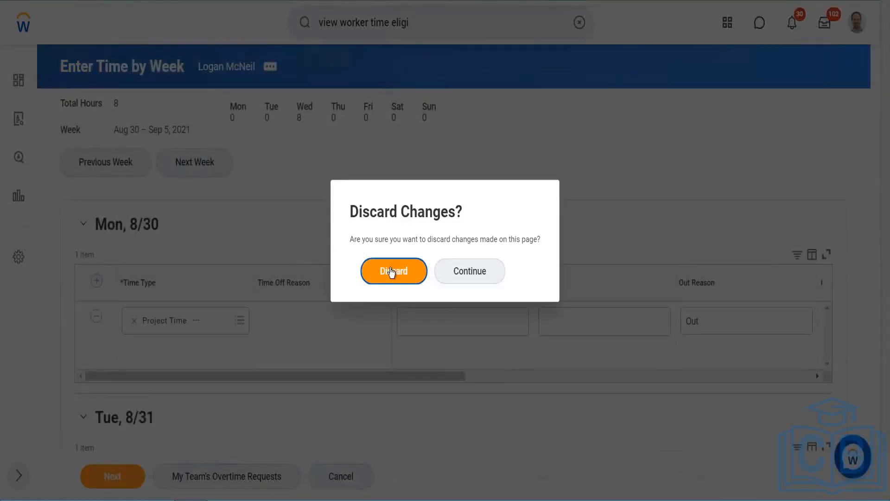
{"action": "left_click", "coordinate": [391, 270]}
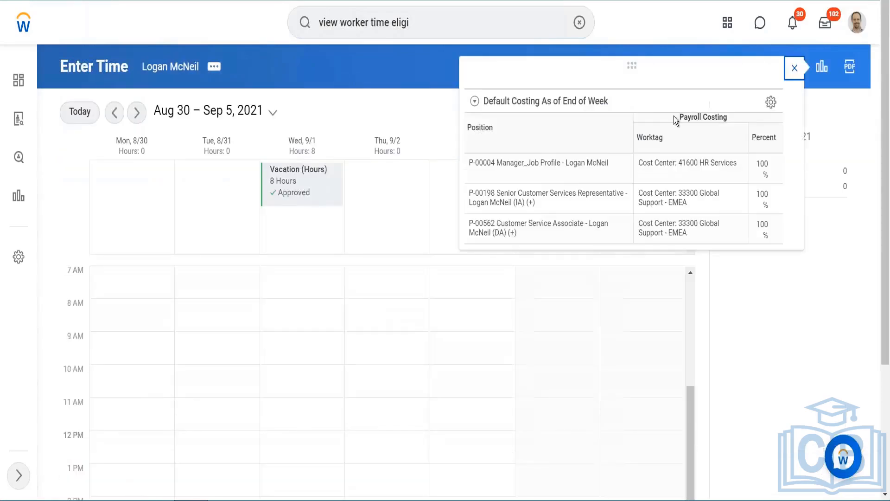
- Switch the calendar to the previous week, Aug 23 – 29, 2021
{"action": "left_click", "coordinate": [794, 69]}
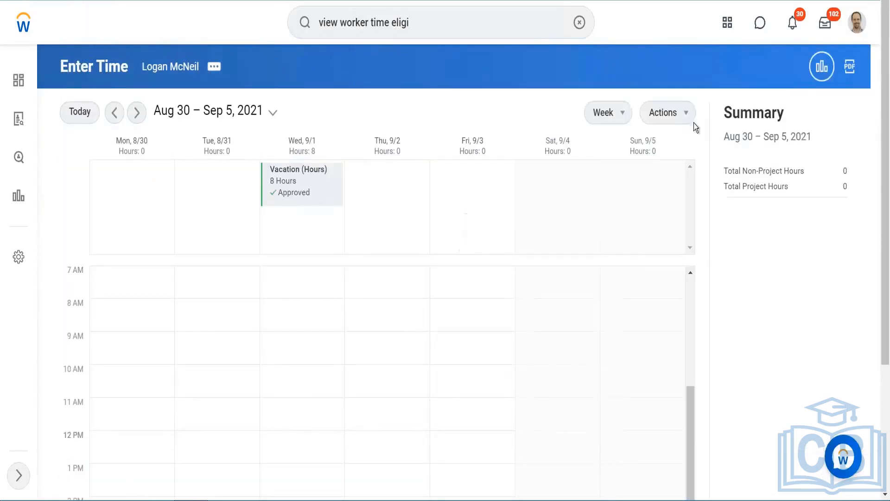
{"action": "left_click", "coordinate": [681, 113]}
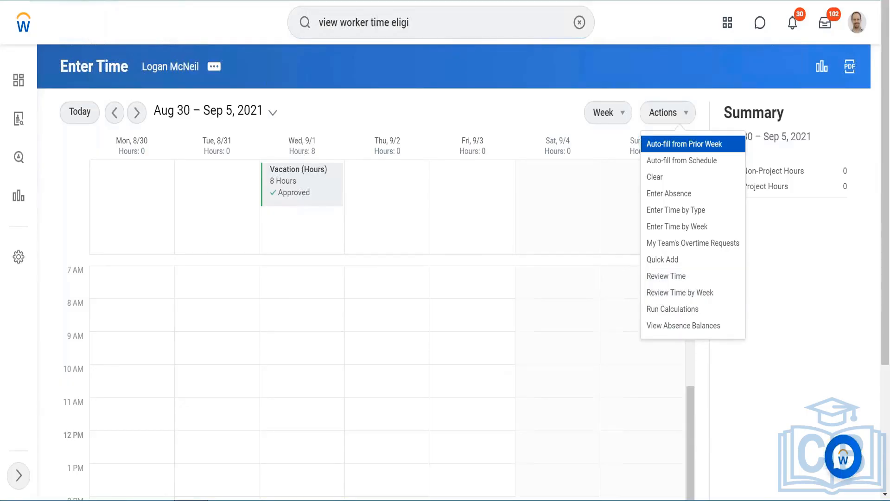
{"action": "left_click", "coordinate": [114, 112]}
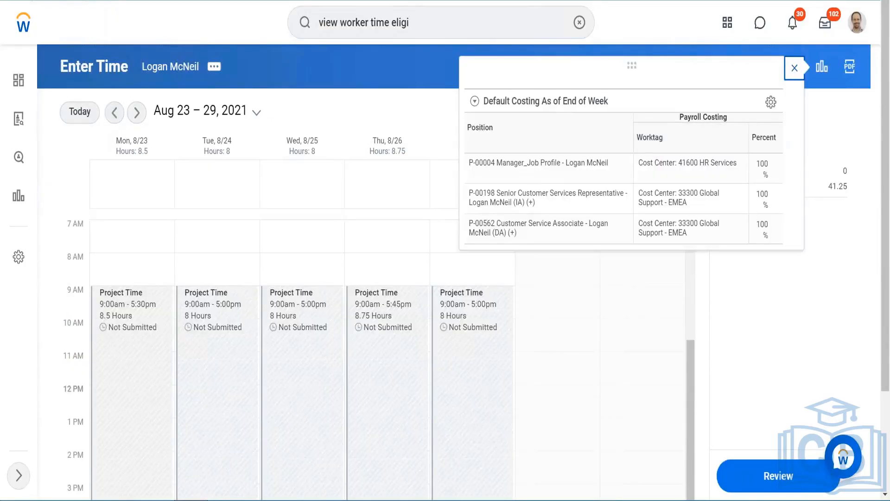
- Try to run Review Time with its default prompt values and open the error details
{"action": "left_click", "coordinate": [794, 68]}
{"action": "left_click", "coordinate": [678, 113]}
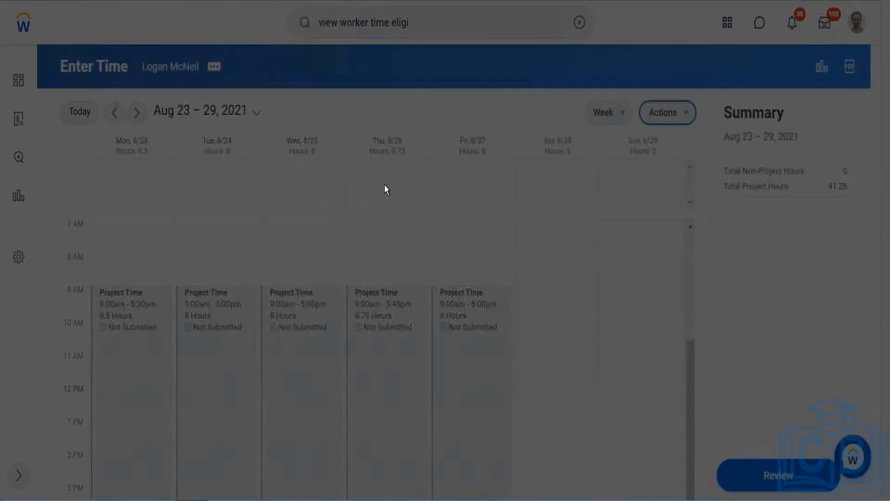
{"action": "scroll", "coordinate": [557, 128], "scroll_direction": "down", "scroll_amount": 2}
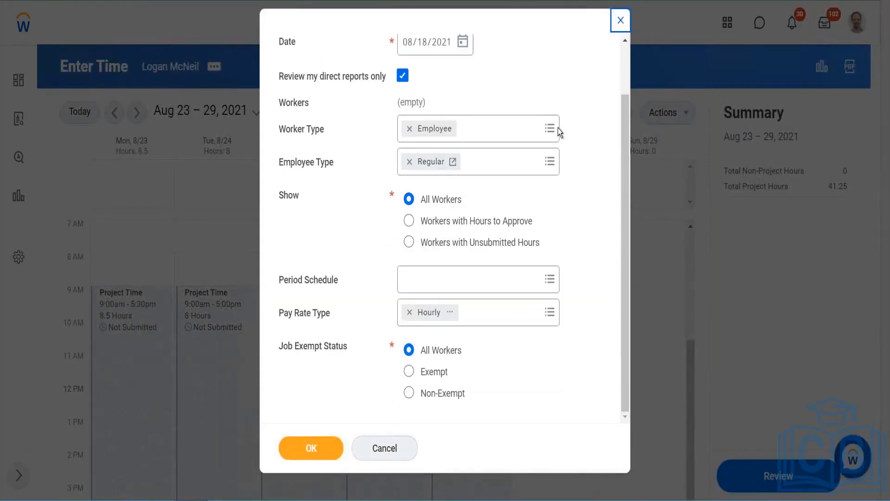
{"action": "scroll", "coordinate": [543, 131], "scroll_direction": "up", "scroll_amount": 2}
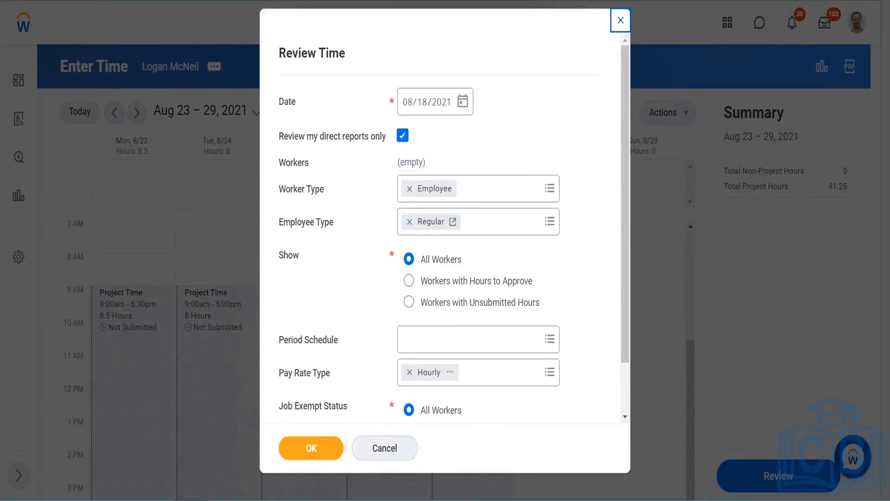
{"action": "left_click", "coordinate": [313, 442]}
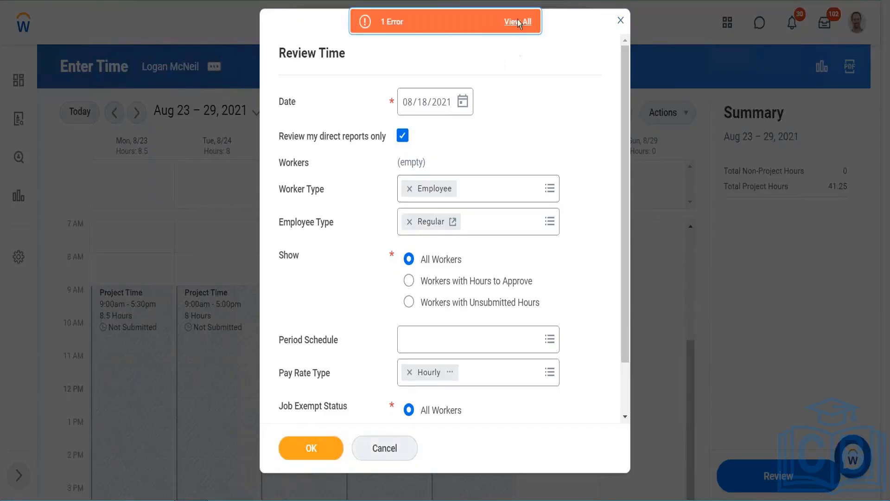
{"action": "left_click", "coordinate": [518, 21]}
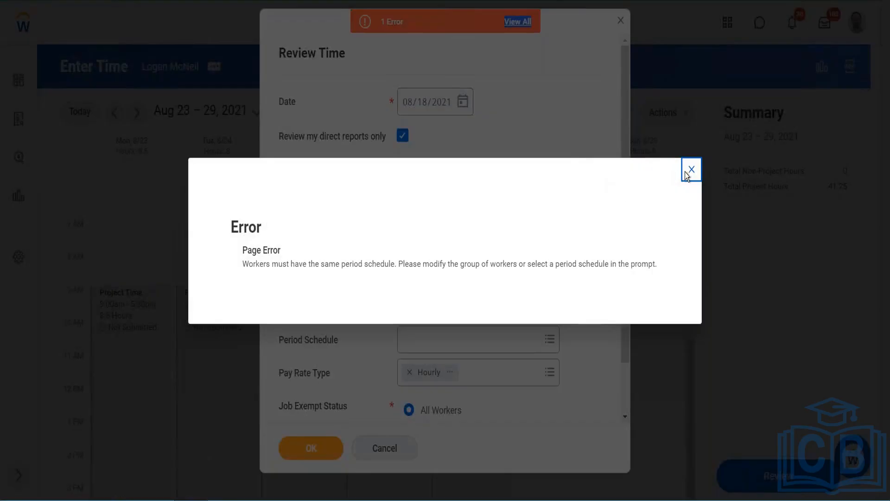
{"action": "left_click", "coordinate": [691, 169]}
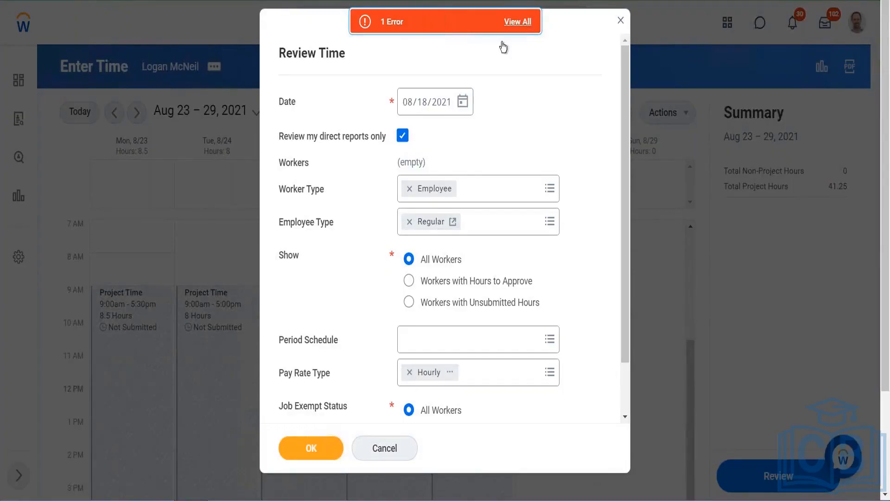
- Set the Review Time date to 08/23/2021, retry, and open the error details
{"action": "left_click", "coordinate": [463, 103]}
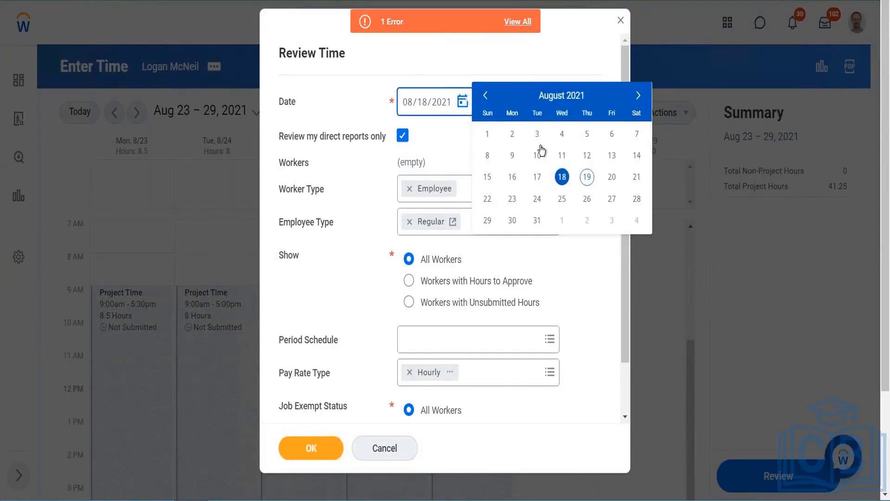
{"action": "left_click", "coordinate": [512, 198]}
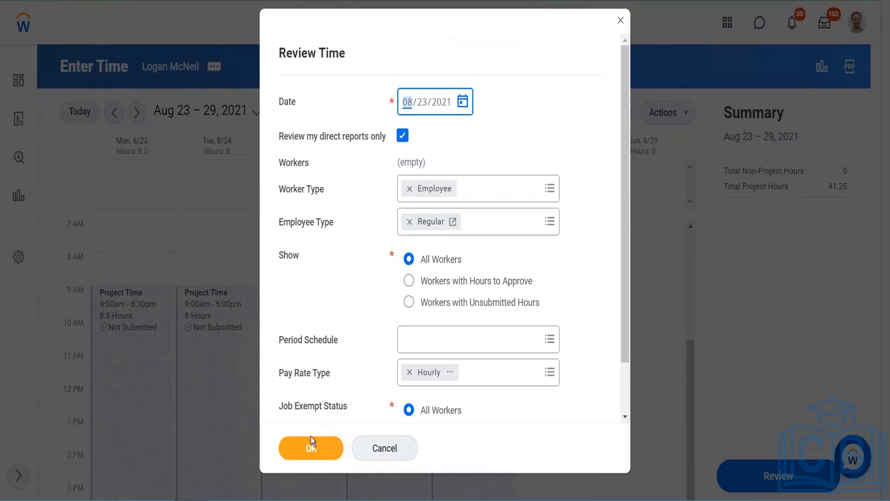
{"action": "left_click", "coordinate": [310, 448]}
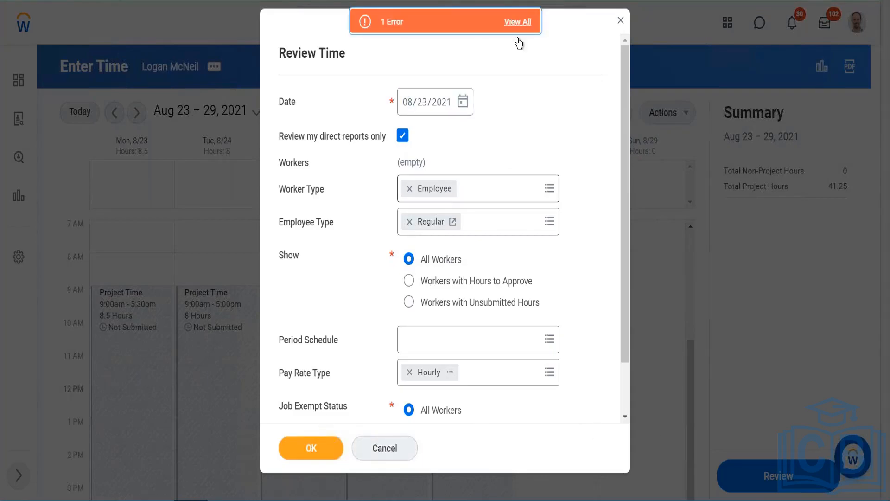
{"action": "left_click", "coordinate": [517, 22]}
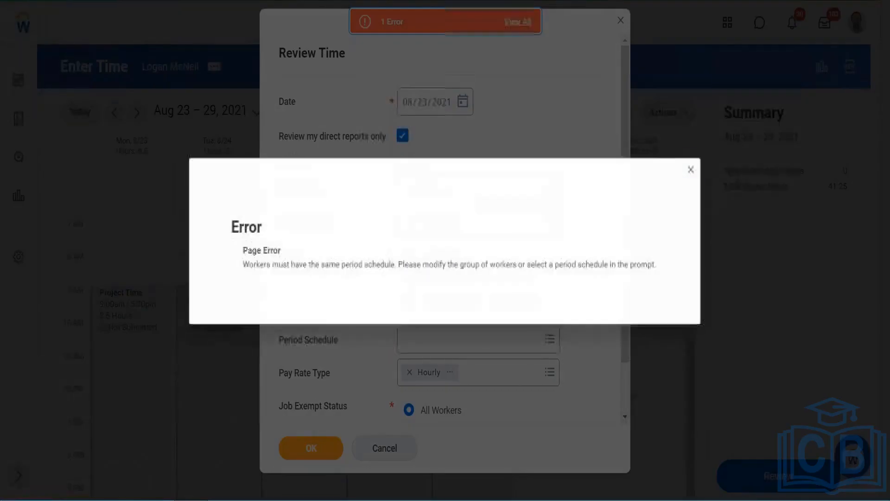
{"action": "left_click", "coordinate": [697, 162]}
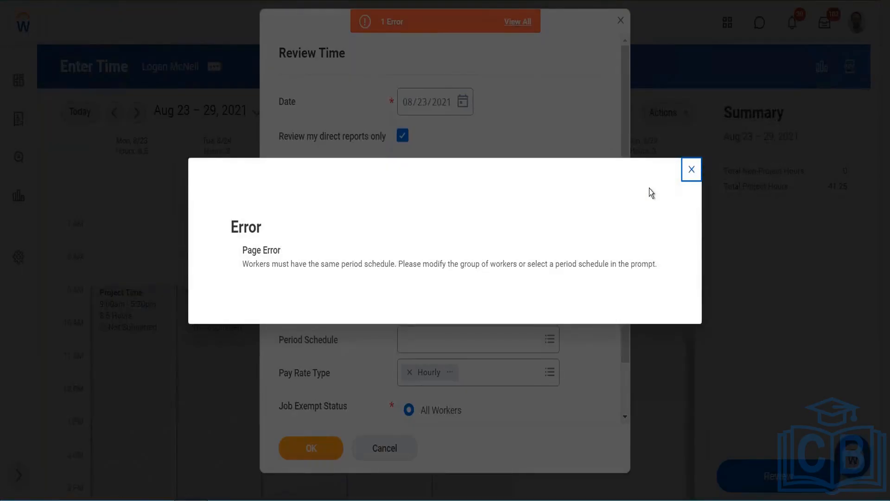
- Browse all period schedules and review the Project Time time entry template's Calendar and Time Entry settings
{"action": "left_click", "coordinate": [485, 344]}
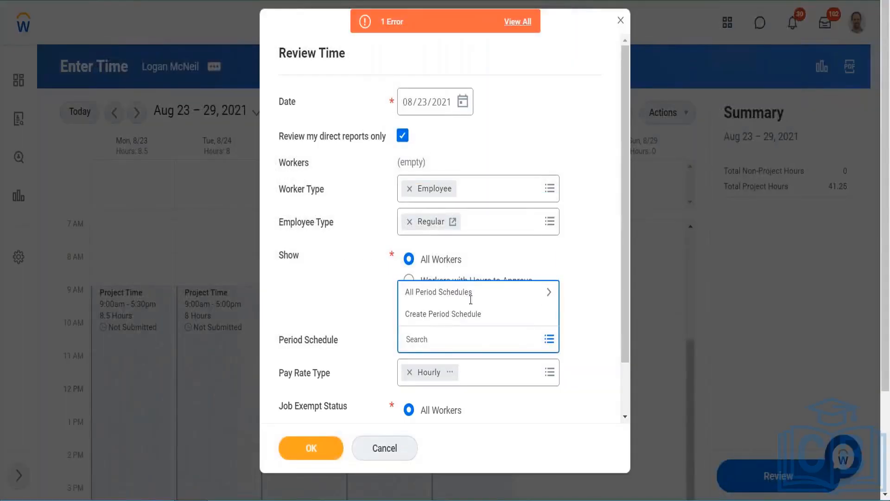
{"action": "left_click", "coordinate": [515, 292]}
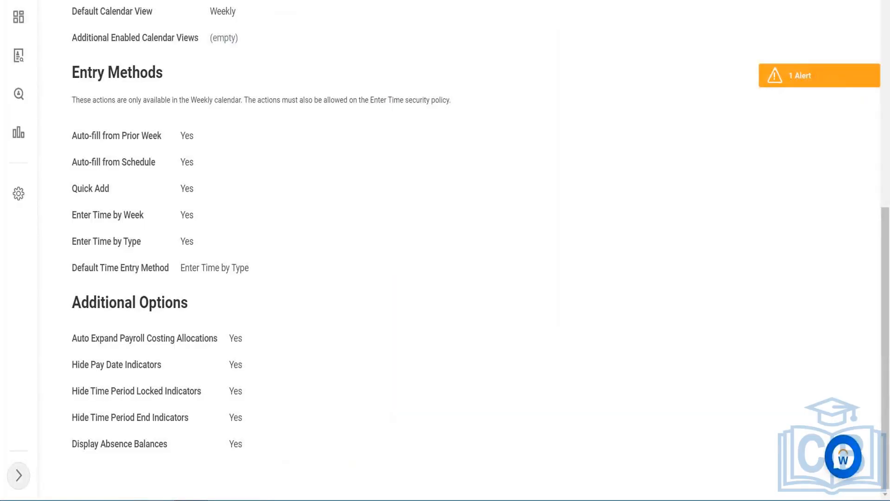
{"action": "scroll", "coordinate": [228, 49], "scroll_direction": "up", "scroll_amount": 8}
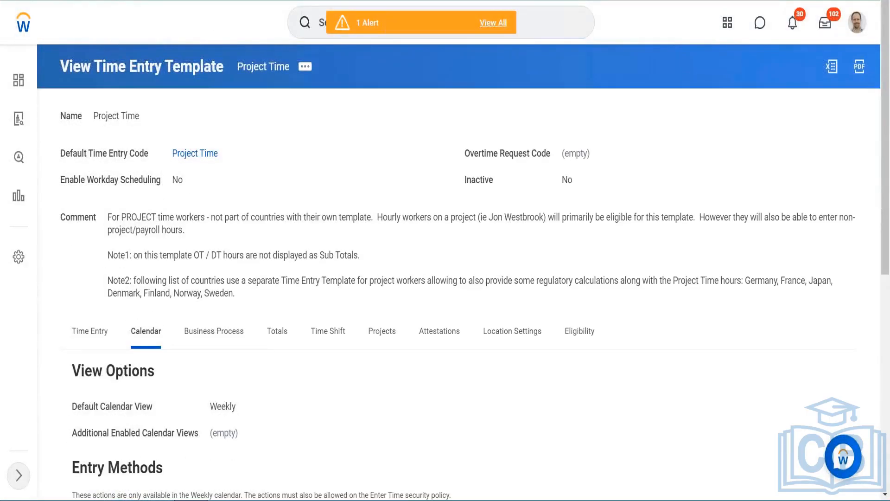
{"action": "right_click", "coordinate": [225, 1]}
{"action": "left_click", "coordinate": [255, 47]}
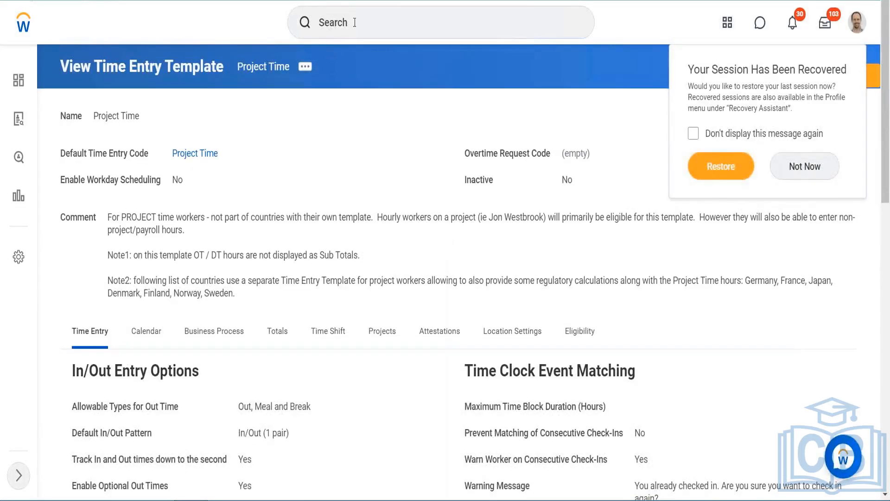
- Search for the view worker time eligi task
{"action": "left_click", "coordinate": [354, 22]}
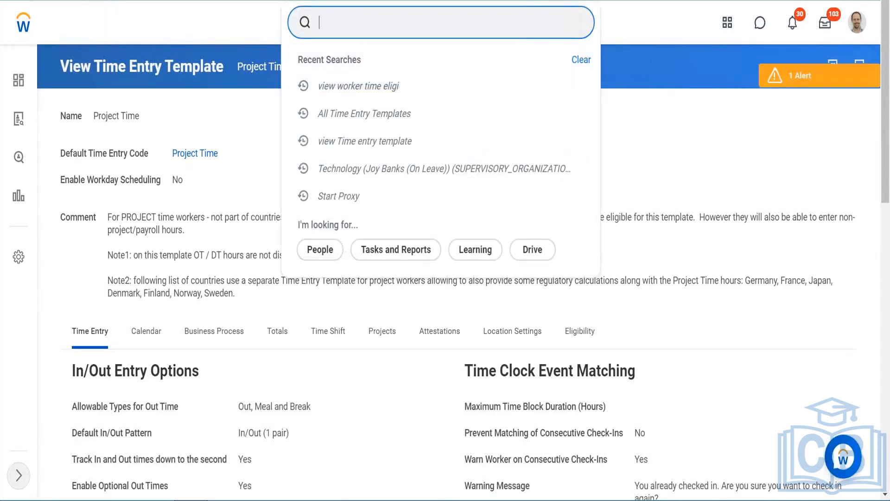
{"action": "type", "text": "view worker time"}
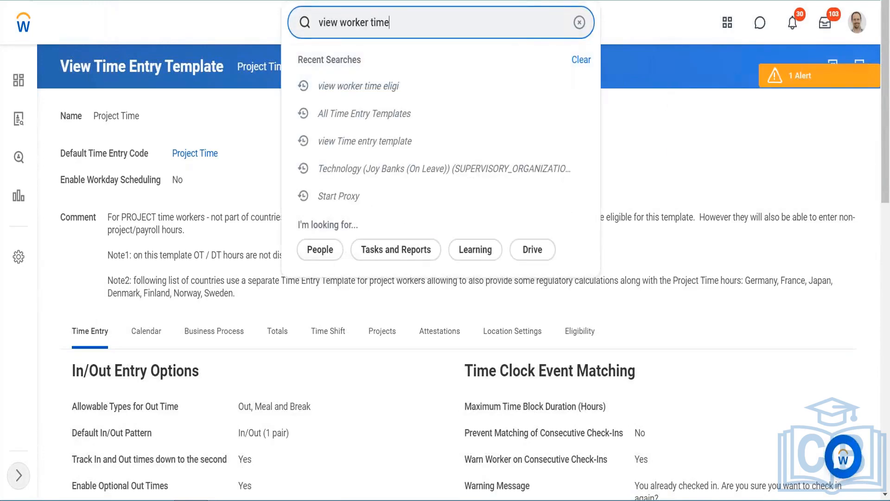
{"action": "type", "text": " eligi"}
{"action": "key", "text": "Return"}
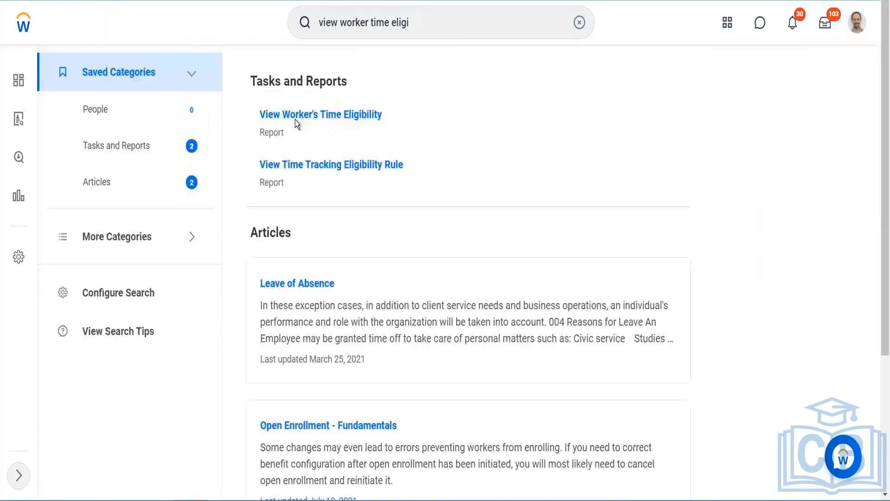
- Run View Worker's Time Eligibility for the worker with the default date and scroll through the results
{"action": "left_click", "coordinate": [298, 116]}
{"action": "type", "text": "Logan"}
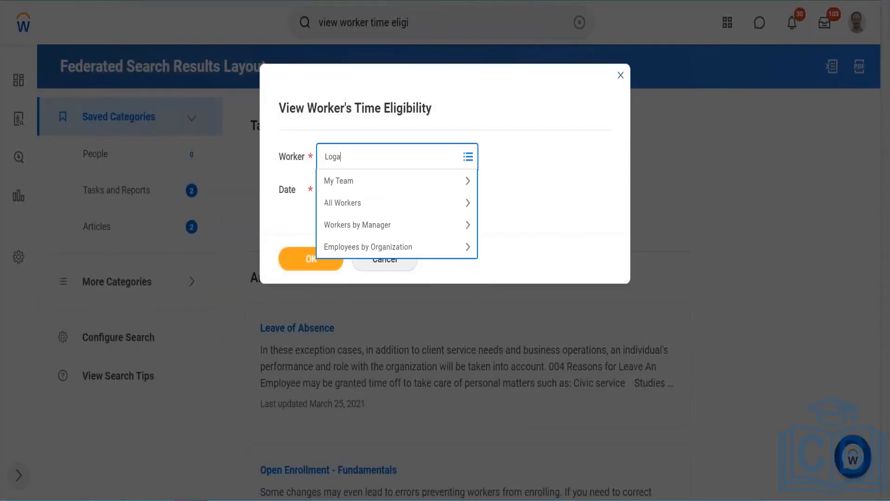
{"action": "key", "text": "Return"}
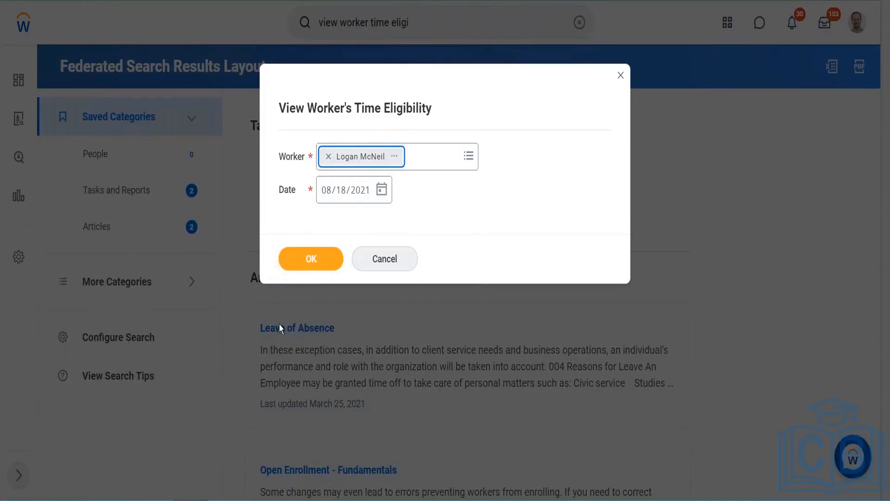
{"action": "left_click", "coordinate": [298, 263]}
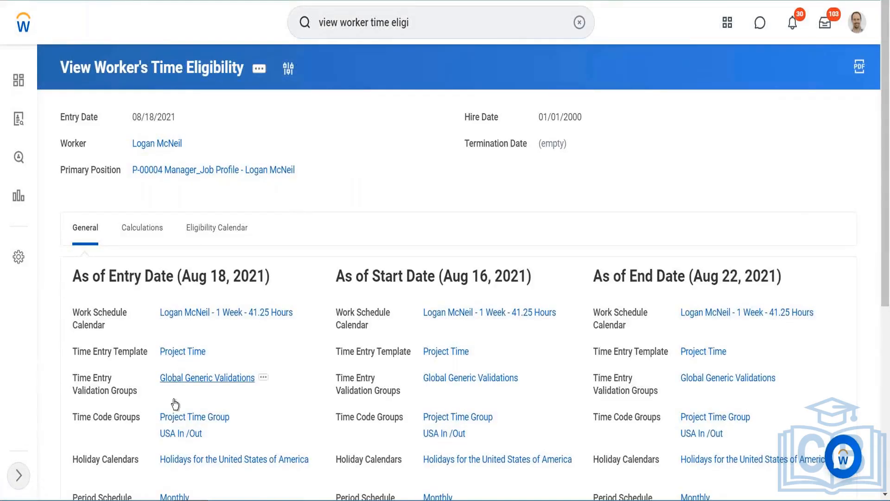
{"action": "scroll", "coordinate": [188, 392], "scroll_direction": "down", "scroll_amount": 5}
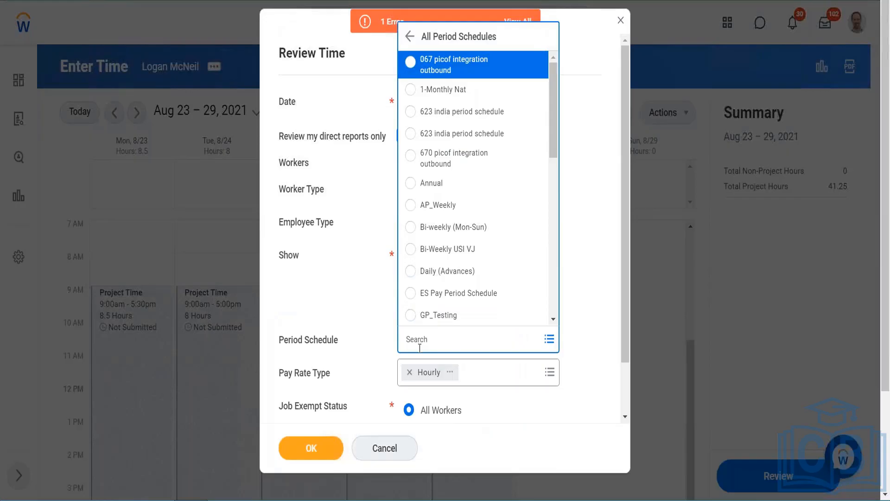
- Set the Review Time period schedule to Monthly, retry, and open the error details
{"action": "left_click", "coordinate": [424, 344]}
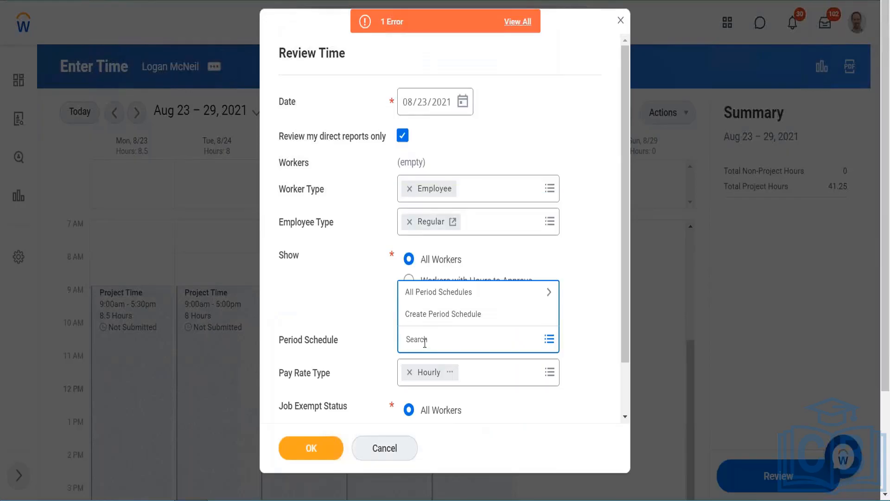
{"action": "type", "text": "monthly"}
{"action": "key", "text": "Return"}
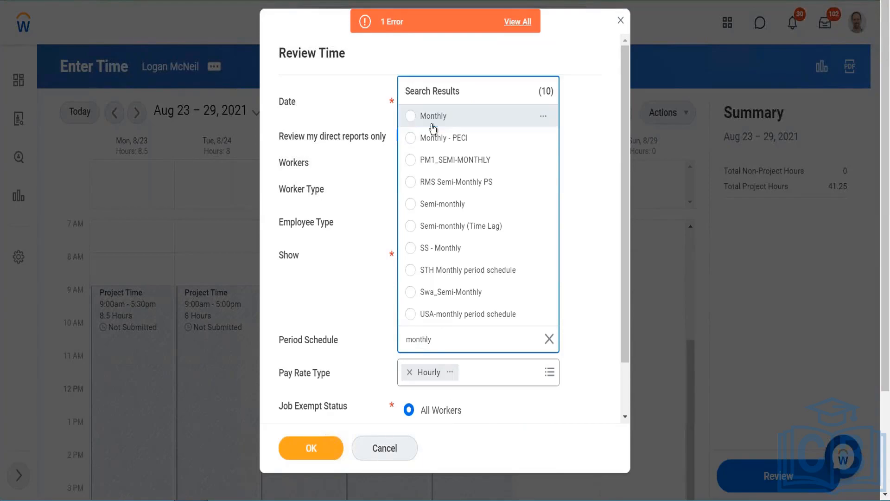
{"action": "left_click", "coordinate": [431, 124]}
{"action": "left_click", "coordinate": [315, 446]}
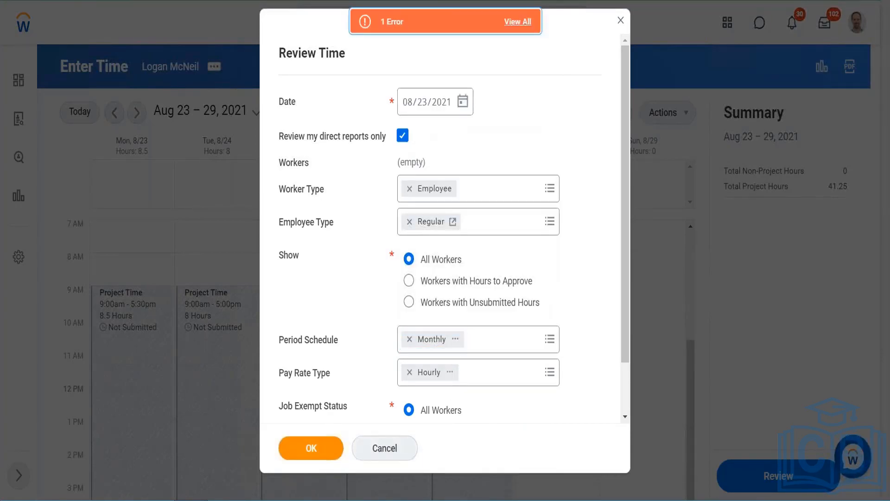
{"action": "left_click", "coordinate": [518, 22]}
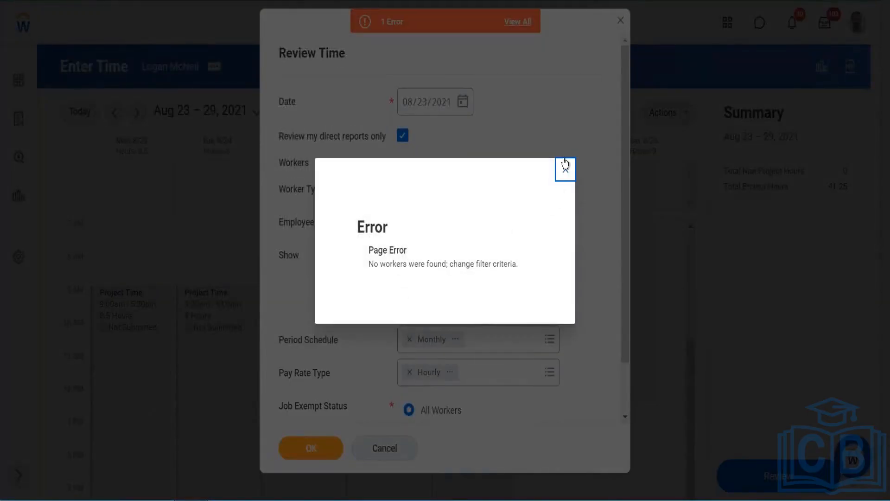
{"action": "left_click", "coordinate": [565, 168]}
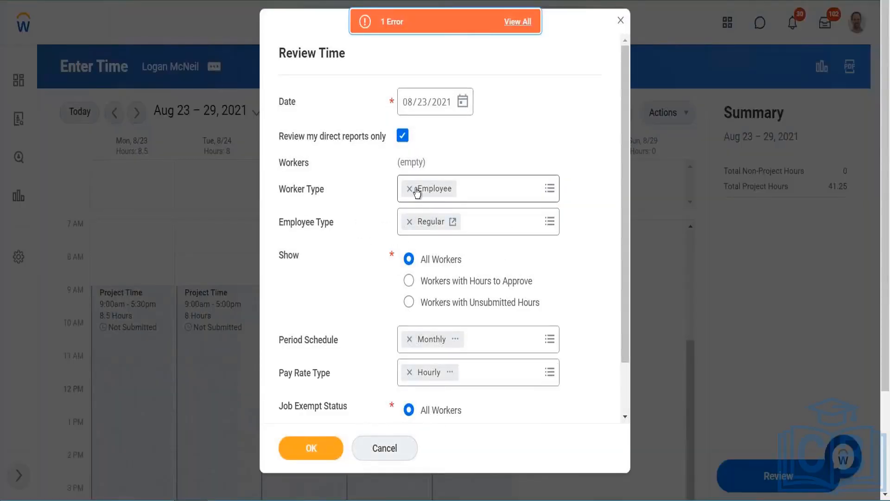
- Clear the direct-reports-only option and browse All Workers, then cancel Review Time and discard the changes
{"action": "left_click", "coordinate": [402, 135]}
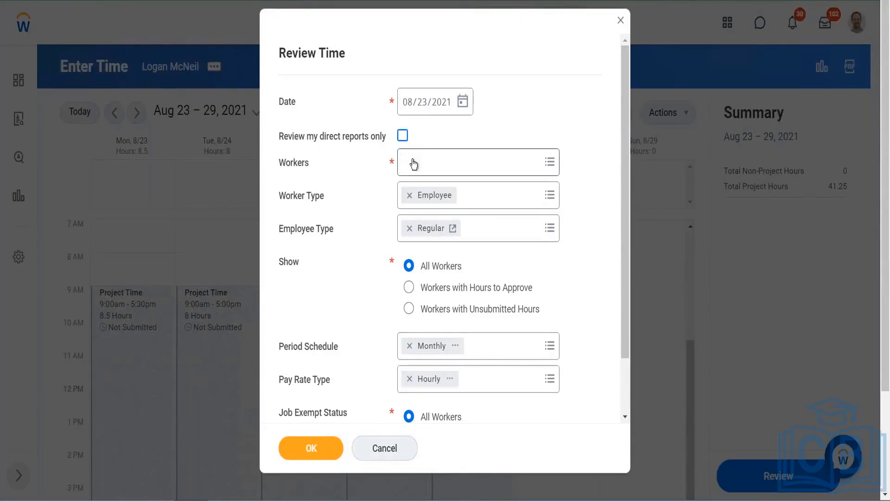
{"action": "left_click", "coordinate": [414, 164]}
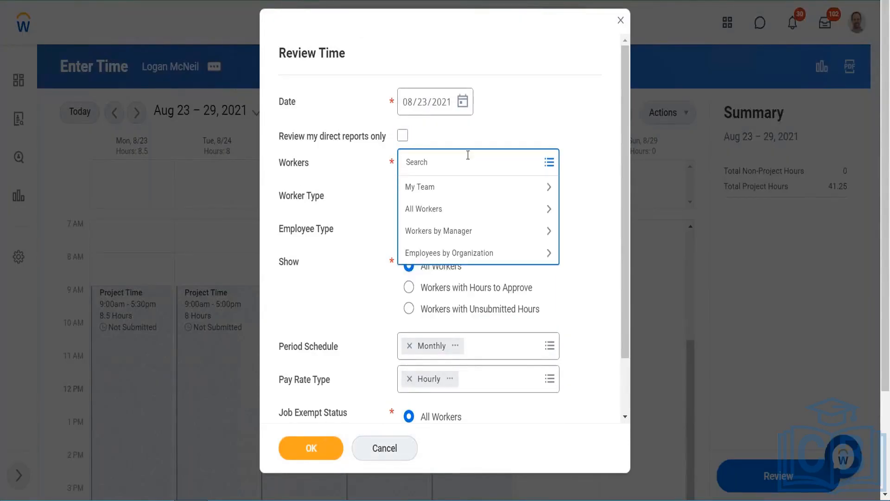
{"action": "left_click", "coordinate": [430, 209]}
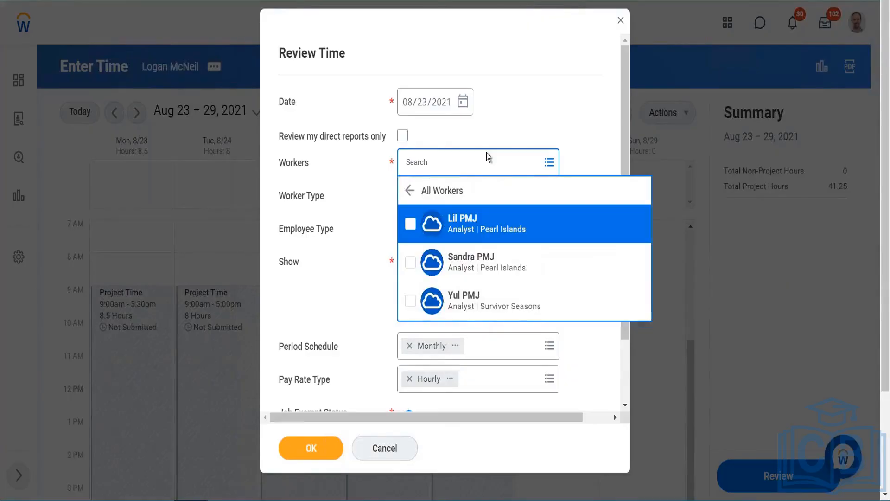
{"action": "left_click", "coordinate": [360, 421]}
{"action": "scroll", "coordinate": [407, 287], "scroll_direction": "down", "scroll_amount": 2}
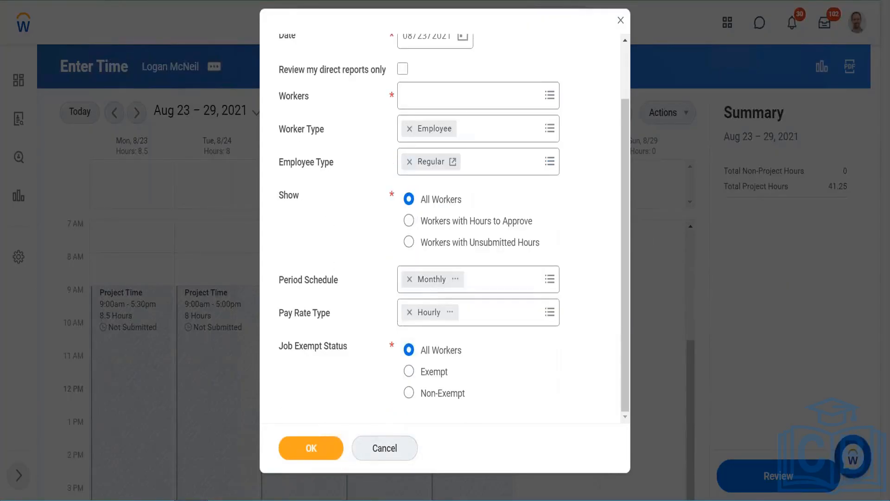
{"action": "left_click", "coordinate": [382, 448]}
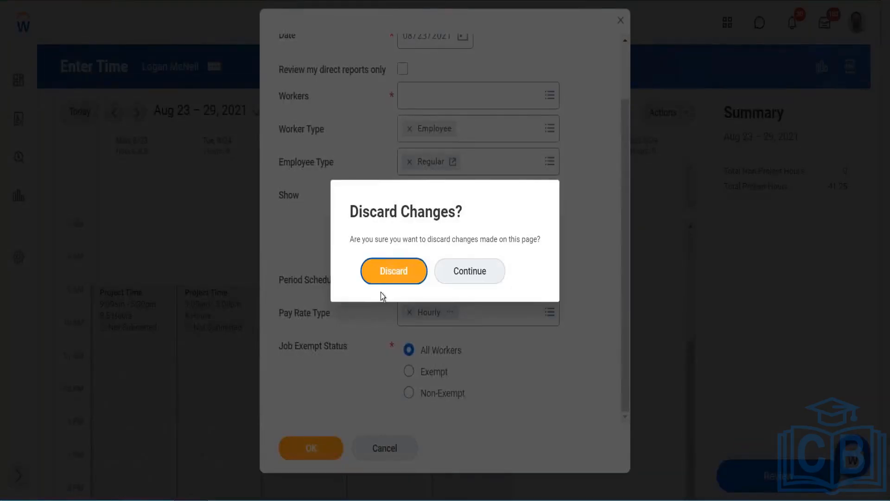
{"action": "left_click", "coordinate": [388, 269]}
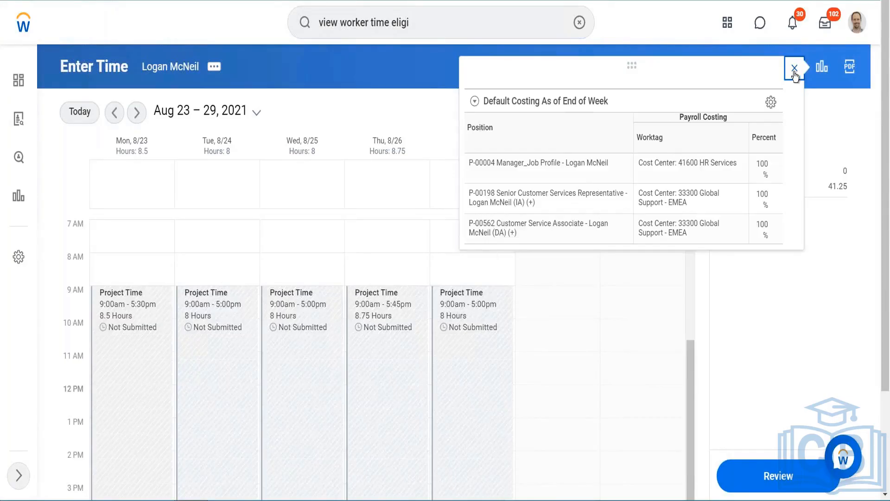
- Close the costing popup, open View Absence Balances, and scroll through the balance per plan
{"action": "left_click", "coordinate": [794, 73]}
{"action": "left_click", "coordinate": [683, 114]}
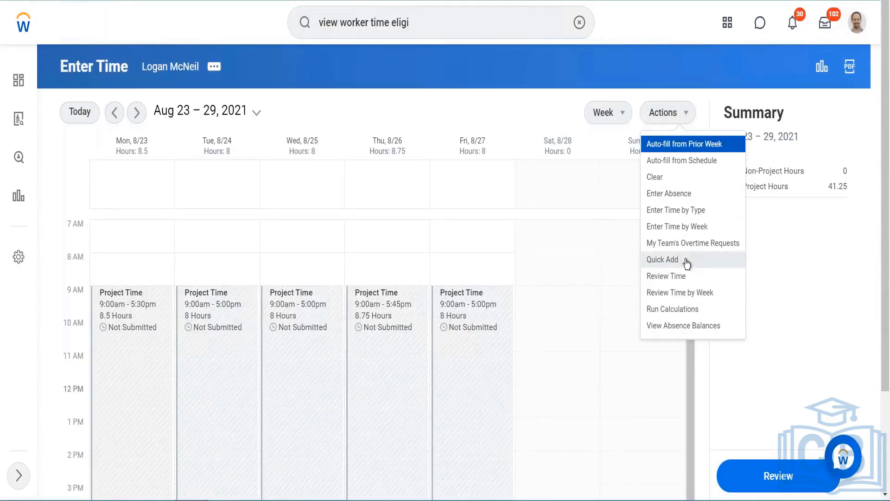
{"action": "left_click", "coordinate": [670, 327]}
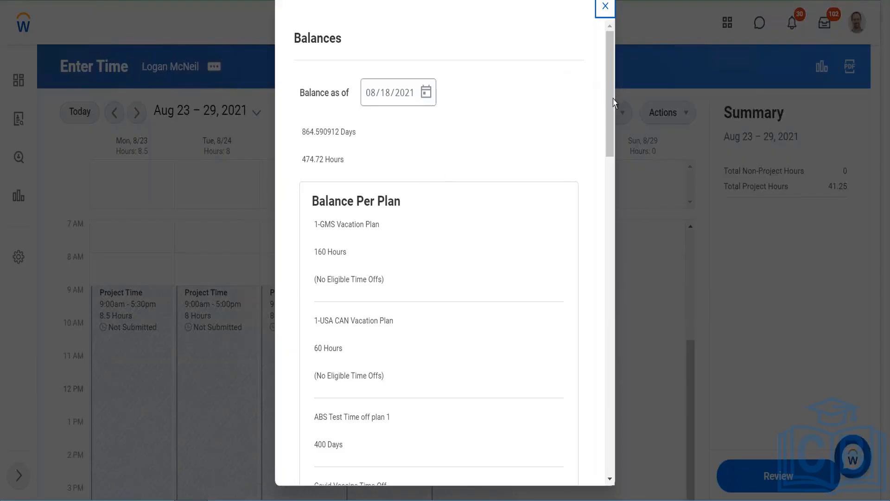
{"action": "left_click_drag", "start_coordinate": [608, 99], "coordinate": [585, 406]}
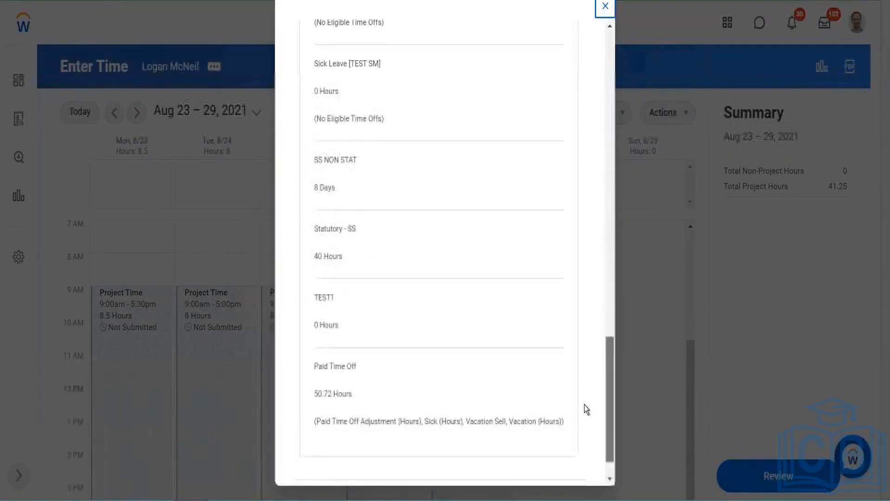
{"action": "scroll", "coordinate": [602, 137], "scroll_direction": "up", "scroll_amount": 15}
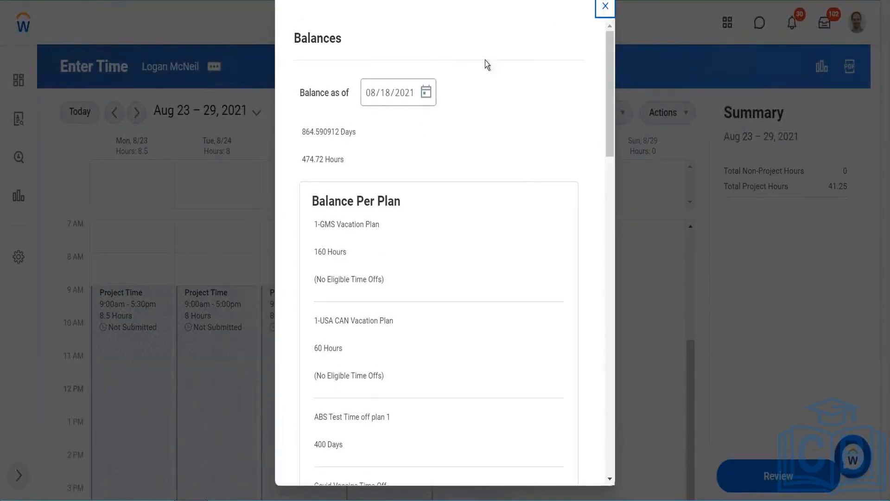
- Set the balance date to 08/25/2021 and try choosing September 30, 2021
{"action": "left_click", "coordinate": [425, 91]}
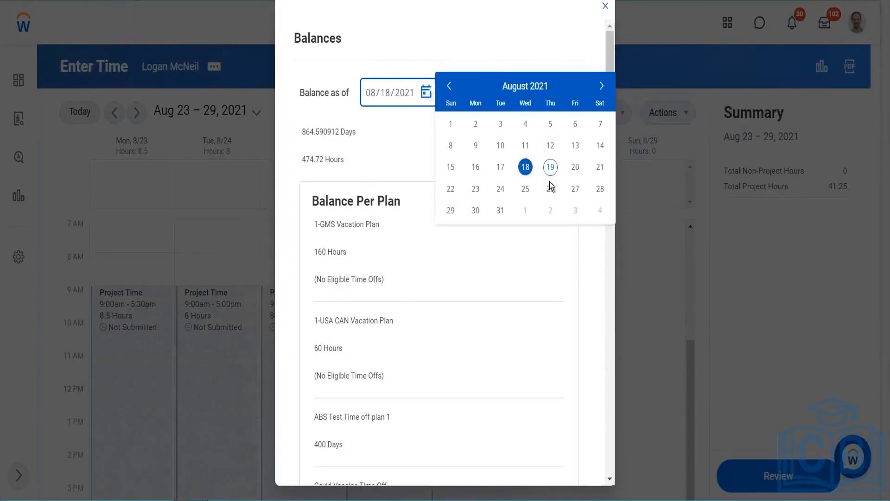
{"action": "left_click", "coordinate": [525, 188]}
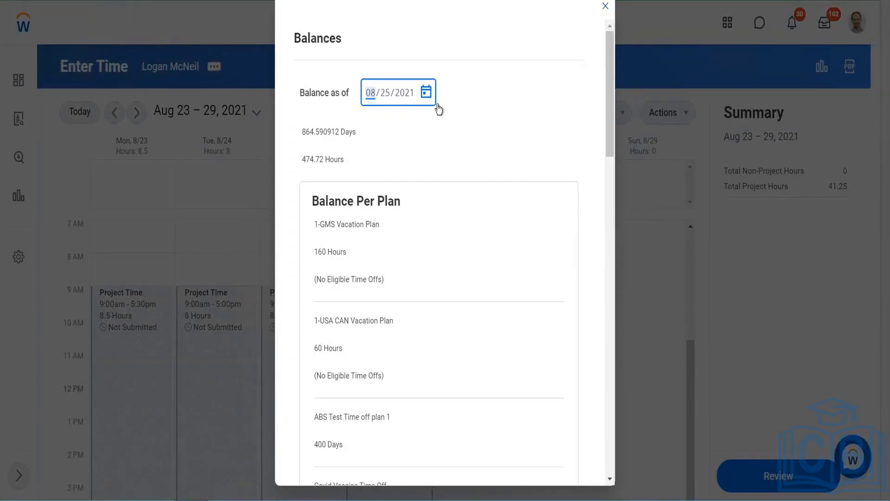
{"action": "left_click", "coordinate": [425, 91]}
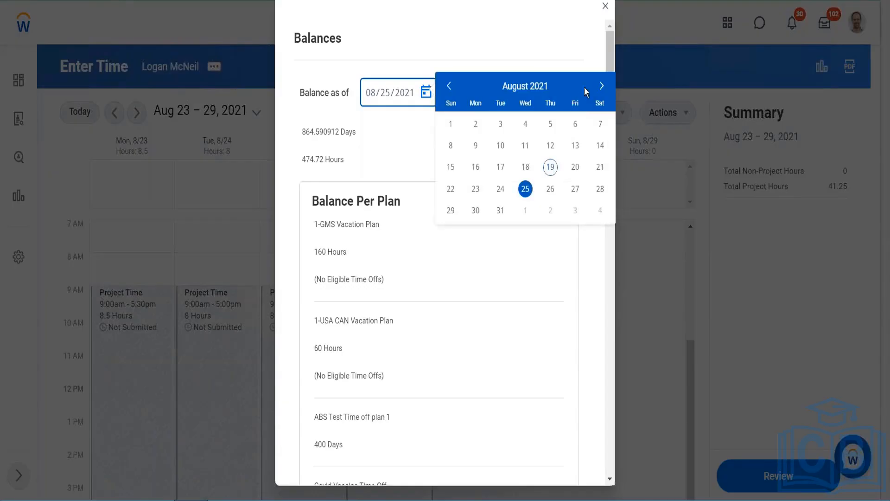
{"action": "left_click", "coordinate": [601, 85]}
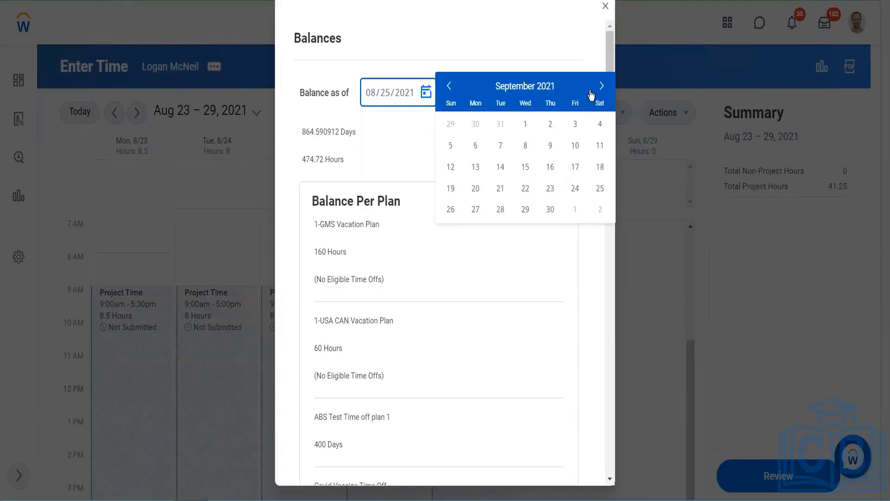
{"action": "left_click", "coordinate": [550, 210]}
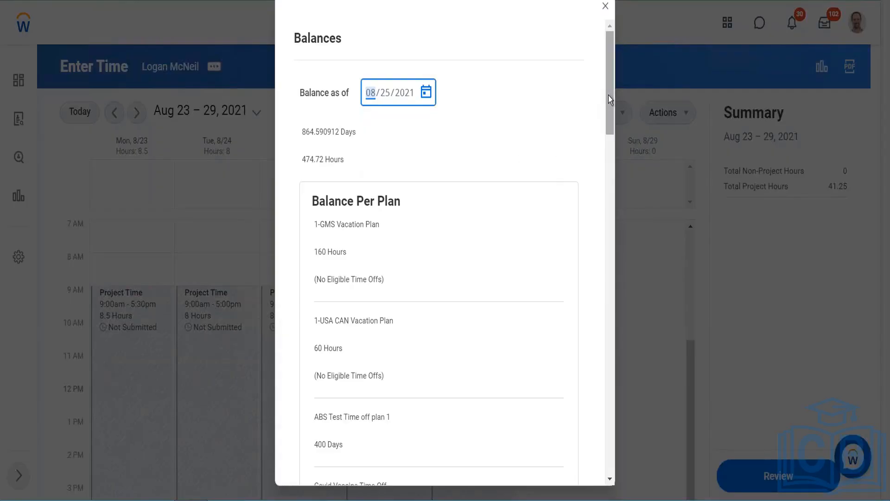
- Scroll through the plan balances, then close the Balances dialog and discard changes
{"action": "scroll", "coordinate": [609, 140], "scroll_direction": "down", "scroll_amount": 7}
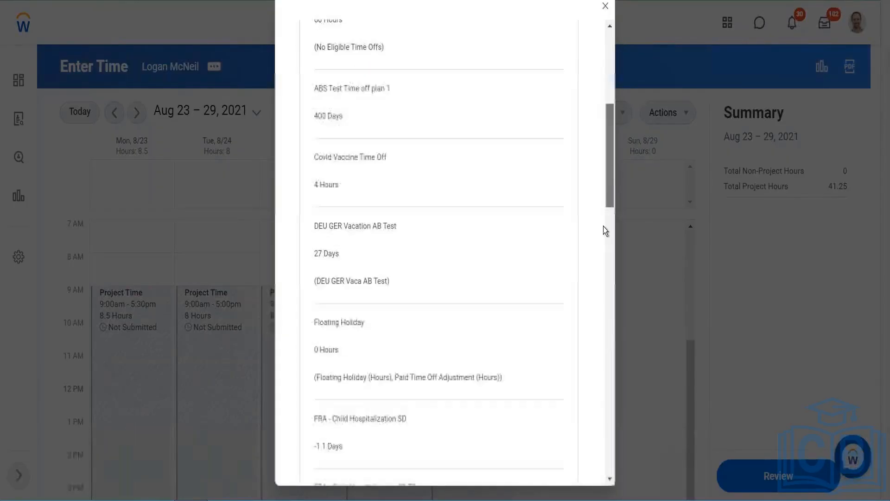
{"action": "scroll", "coordinate": [604, 230], "scroll_direction": "down", "scroll_amount": 7}
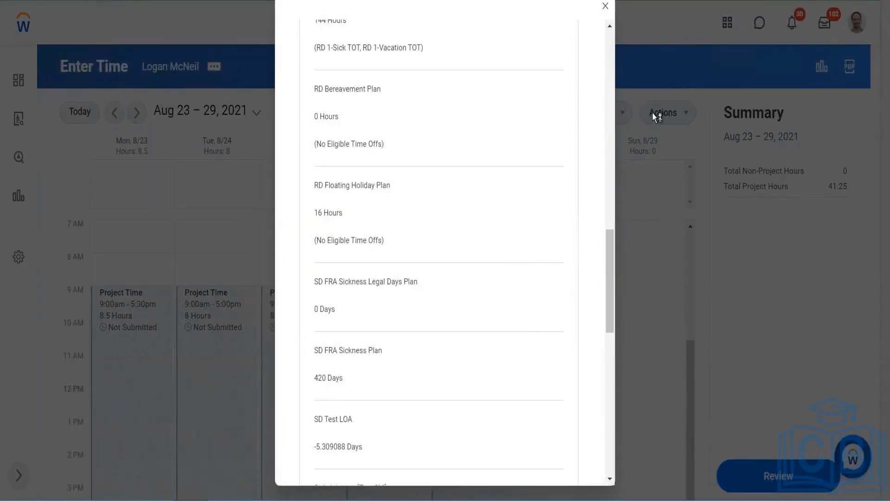
{"action": "left_click", "coordinate": [605, 5]}
{"action": "left_click", "coordinate": [403, 271]}
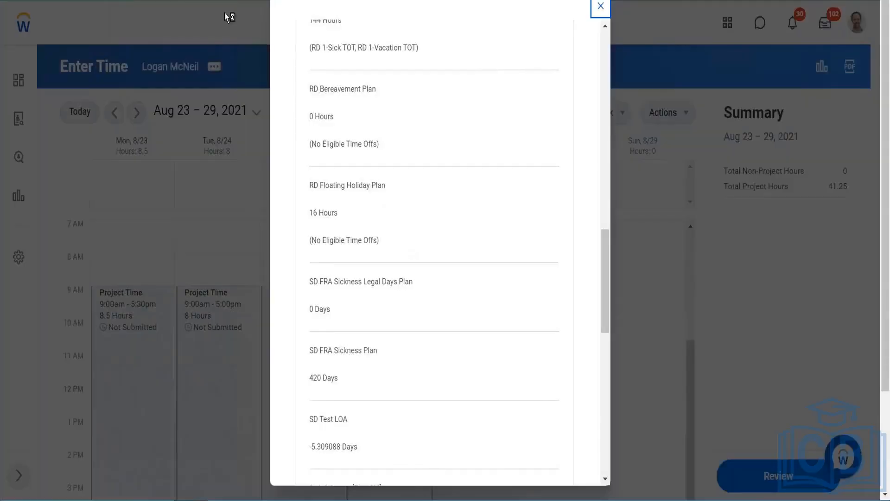
{"action": "left_click", "coordinate": [600, 7]}
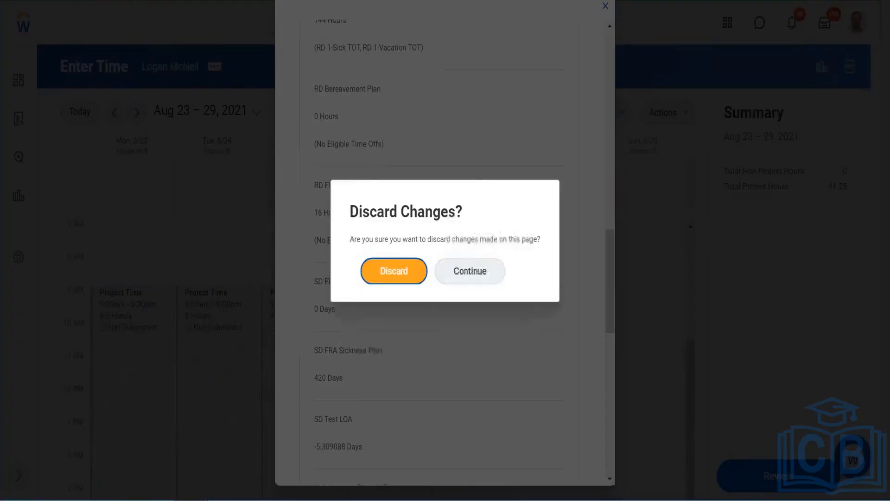
{"action": "left_click", "coordinate": [393, 263]}
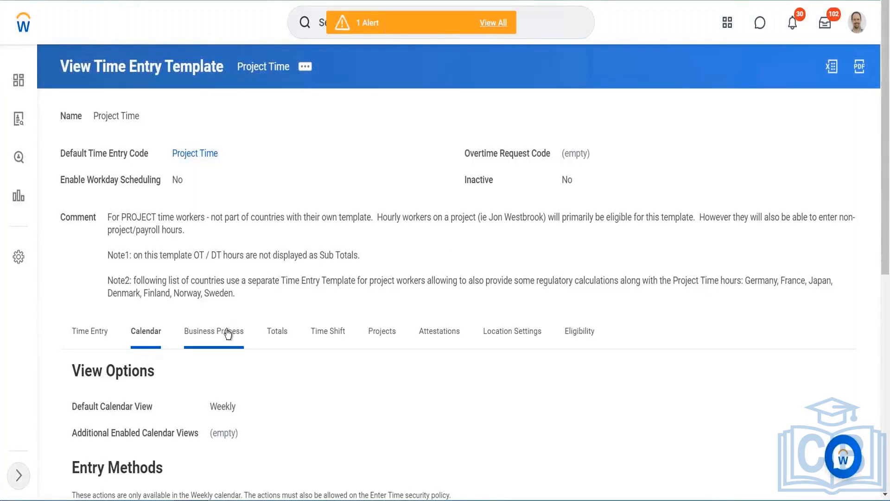
- View the template's Business Process settings, then open the Project Time template for editing
{"action": "left_click", "coordinate": [227, 332]}
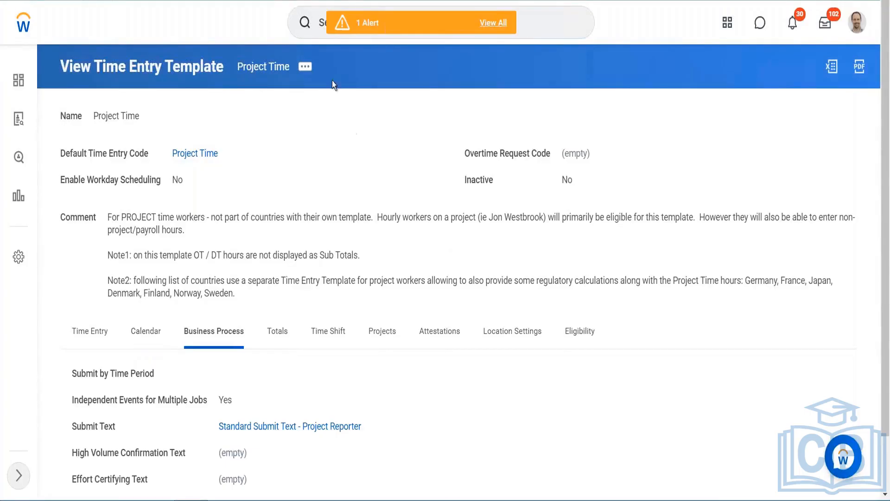
{"action": "left_click", "coordinate": [305, 67]}
{"action": "mouse_move", "coordinate": [371, 104]}
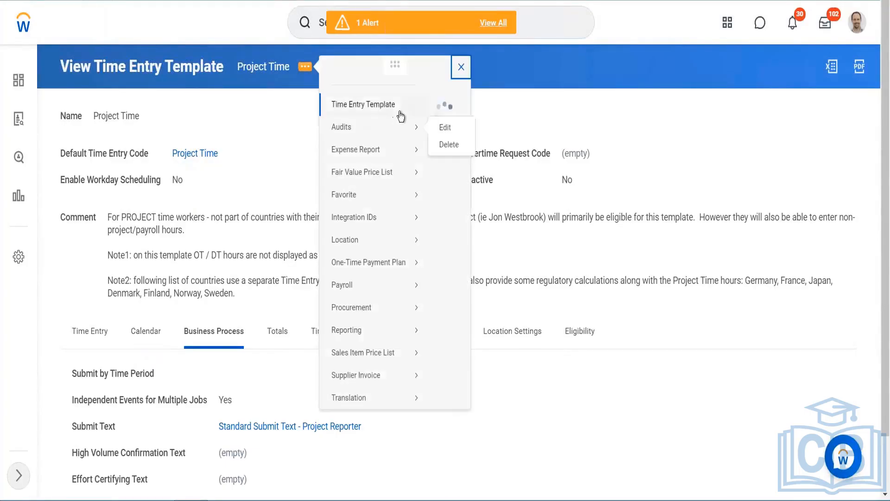
{"action": "left_click", "coordinate": [445, 106]}
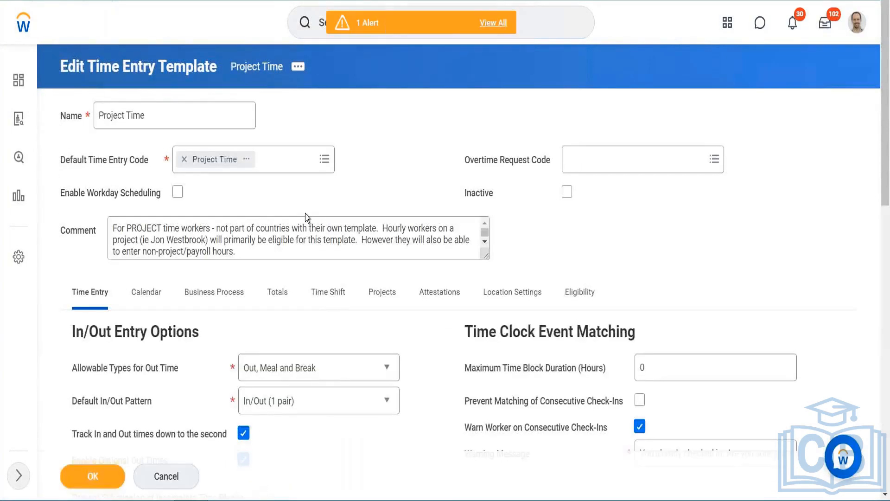
- Enable Submit by Time Period in the template's Business Process settings
{"action": "scroll", "coordinate": [394, 171], "scroll_direction": "down", "scroll_amount": 1}
{"action": "left_click", "coordinate": [223, 284]}
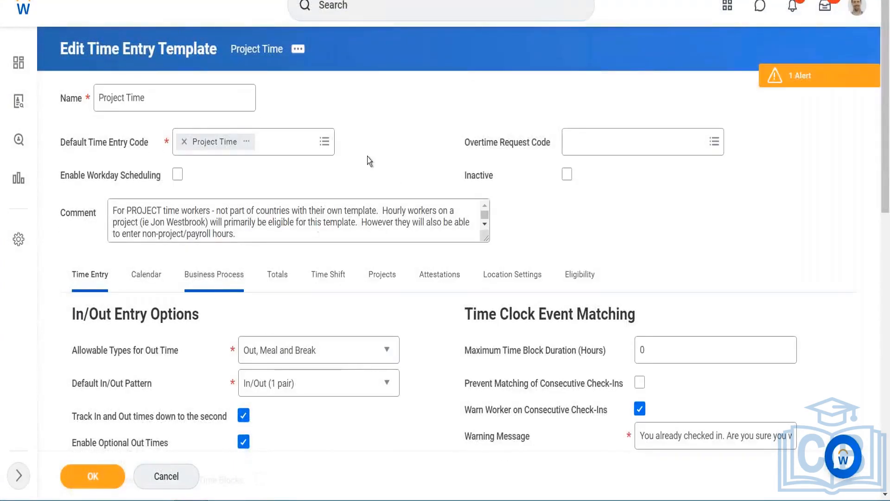
{"action": "scroll", "coordinate": [361, 152], "scroll_direction": "down", "scroll_amount": 2}
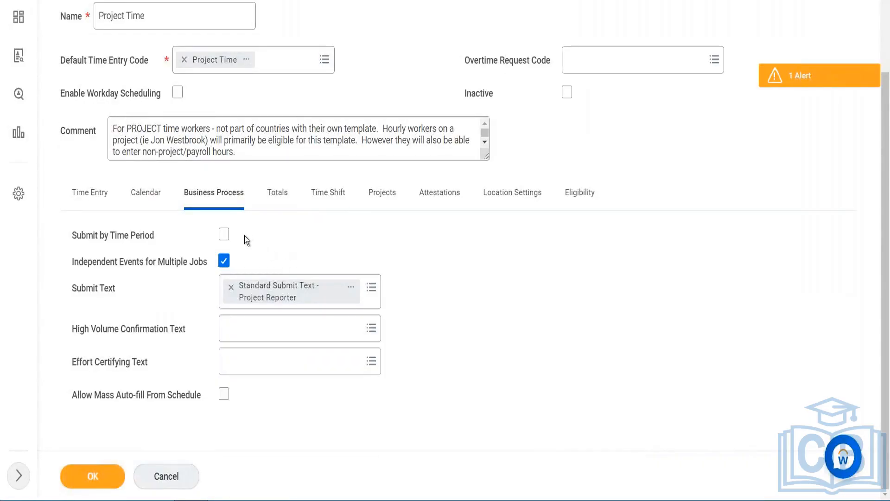
{"action": "left_click", "coordinate": [223, 236]}
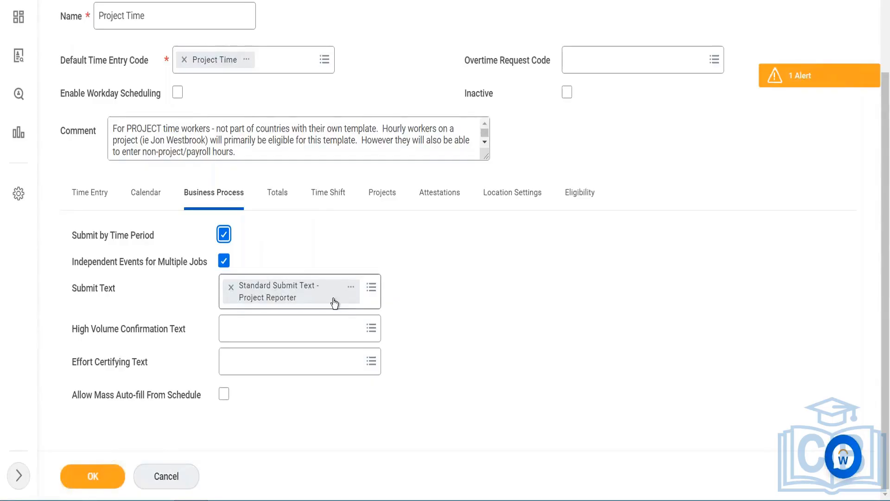
- Start creating a new time tracking submit text for High Volume Confirmation Text, named Mass Submit entry
{"action": "left_click", "coordinate": [371, 287]}
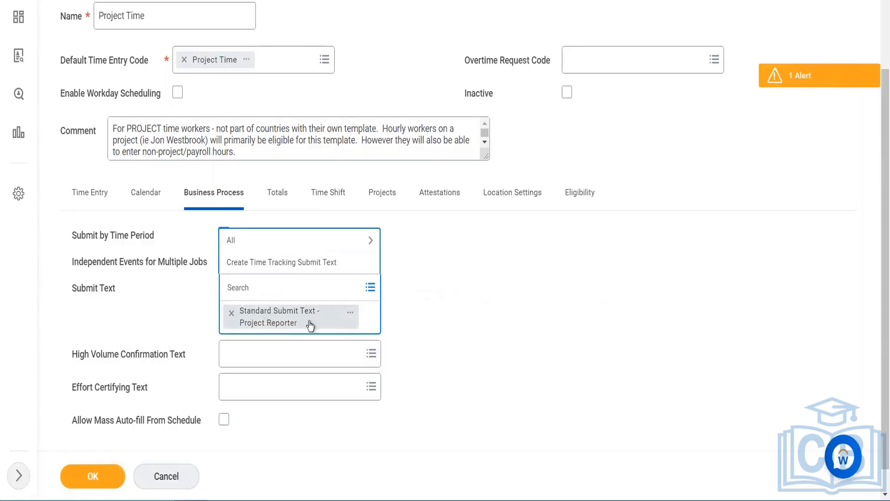
{"action": "left_click", "coordinate": [448, 274]}
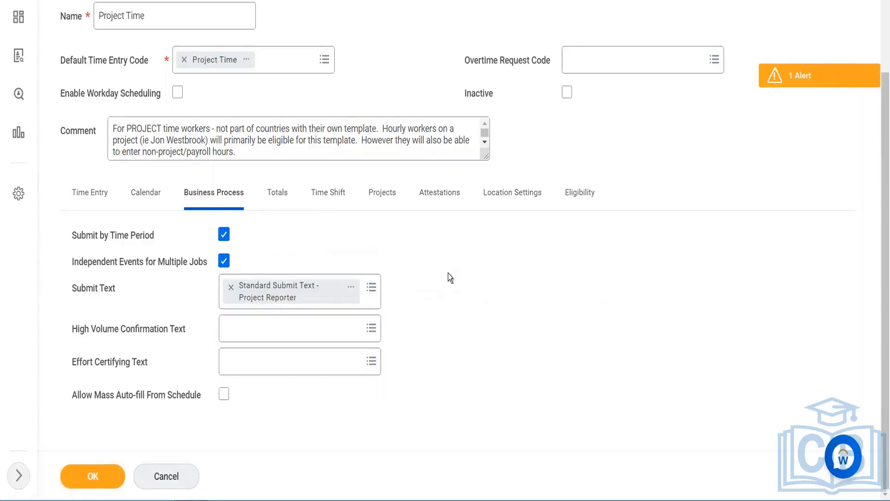
{"action": "left_click", "coordinate": [294, 327]}
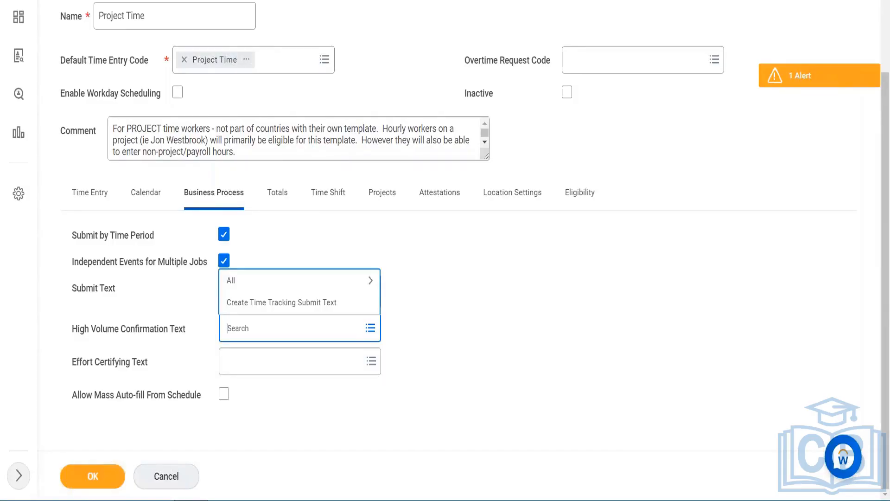
{"action": "left_click", "coordinate": [297, 302]}
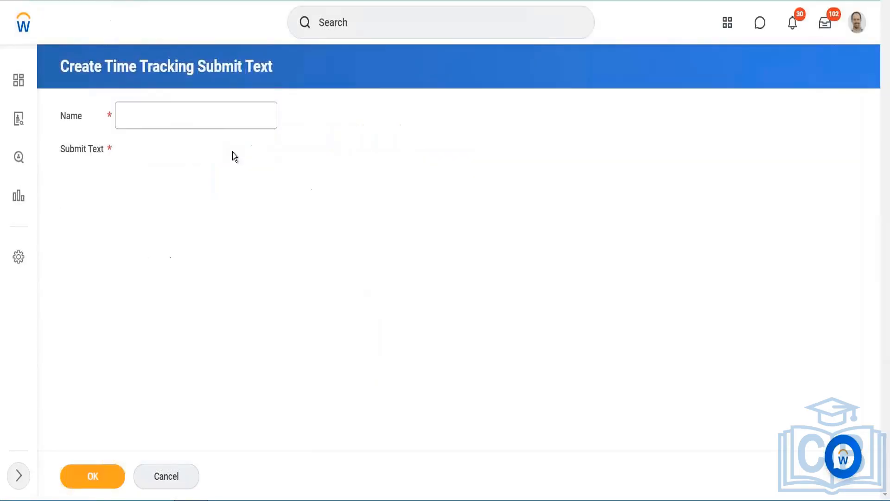
{"action": "left_click", "coordinate": [210, 117]}
{"action": "type", "text": "Mass U"}
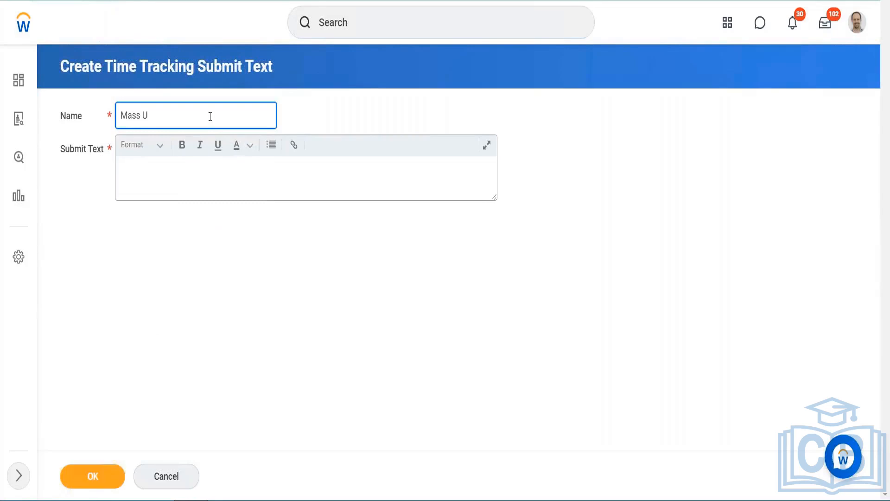
{"action": "key", "text": "BackSpace"}
{"action": "type", "text": "Submit entry"}
{"action": "key", "text": "Tab"}
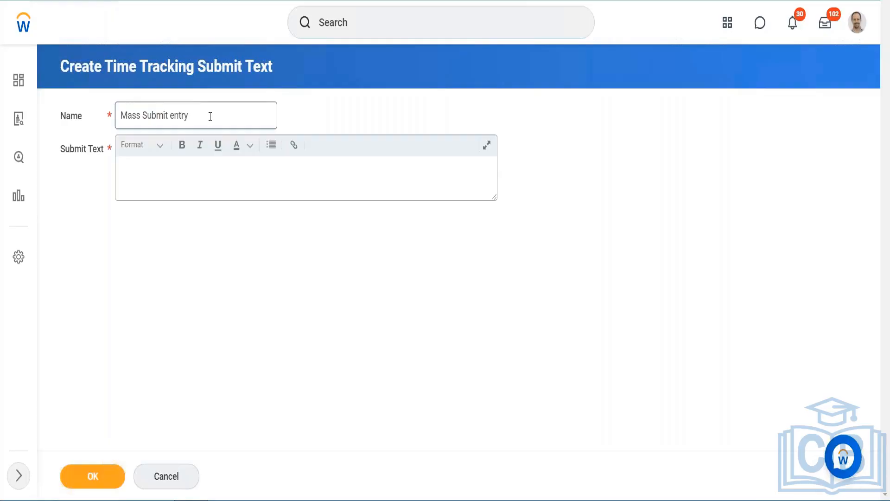
- Enter a short mass-submit message for all entries as the submit text and save the new submit text
{"action": "left_click_drag", "start_coordinate": [209, 116], "coordinate": [19, 92]}
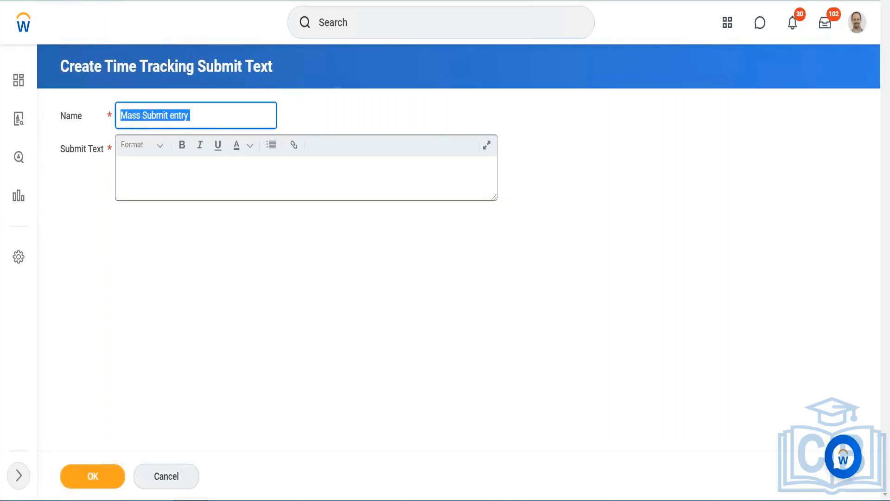
{"action": "left_click", "coordinate": [119, 170]}
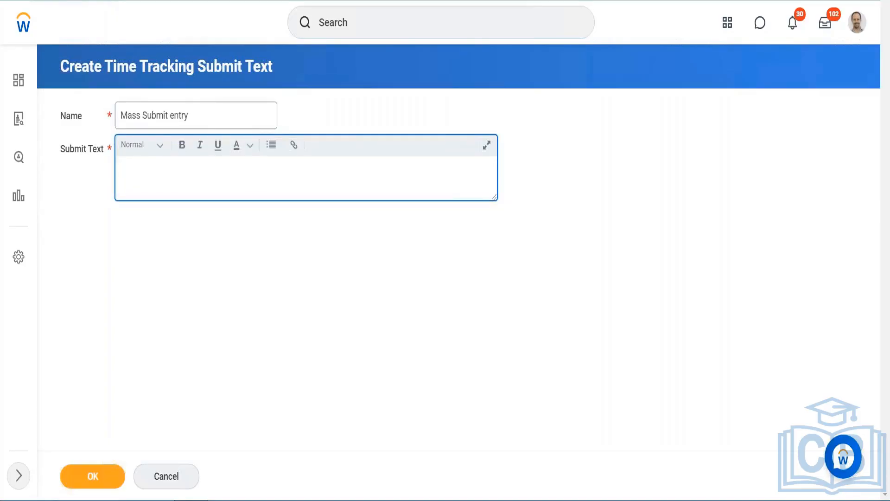
{"action": "type", "text": "mAss sub"}
{"action": "type", "text": "mmit e"}
{"action": "key", "text": "BackSpace"}
{"action": "key", "text": "BackSpace"}
{"action": "key", "text": "BackSpace"}
{"action": "key", "text": "BackSpace"}
{"action": "key", "text": "BackSpace"}
{"action": "key", "text": "BackSpace"}
{"action": "type", "text": "entries for aall"}
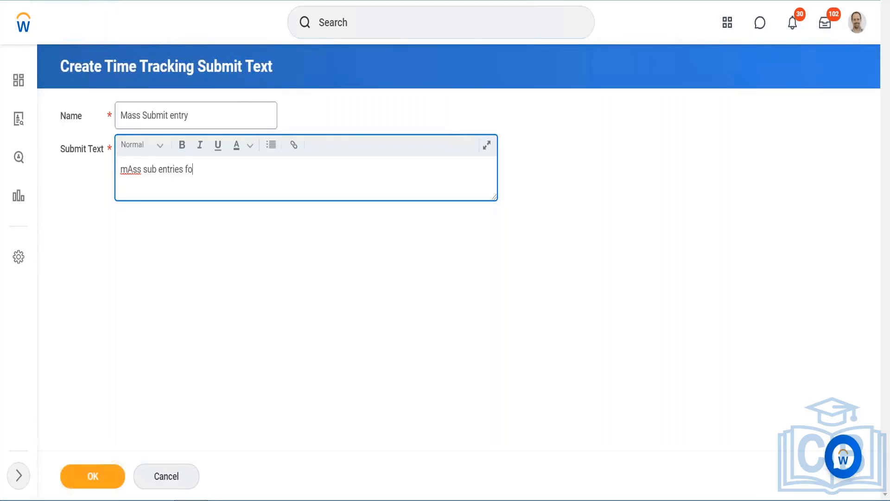
{"action": "key", "text": "BackSpace"}
{"action": "key", "text": "BackSpace"}
{"action": "key", "text": "BackSpace"}
{"action": "key", "text": "BackSpace"}
{"action": "type", "text": "ll"}
{"action": "left_click", "coordinate": [76, 485]}
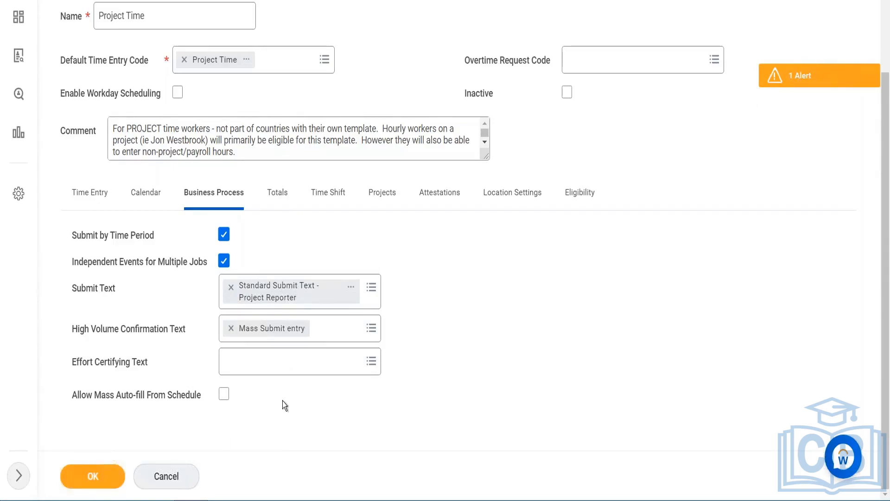
- Enable Allow Mass Auto-fill From Schedule and review the template's daily and weekly totals
{"action": "left_click", "coordinate": [223, 395]}
{"action": "left_click", "coordinate": [273, 194]}
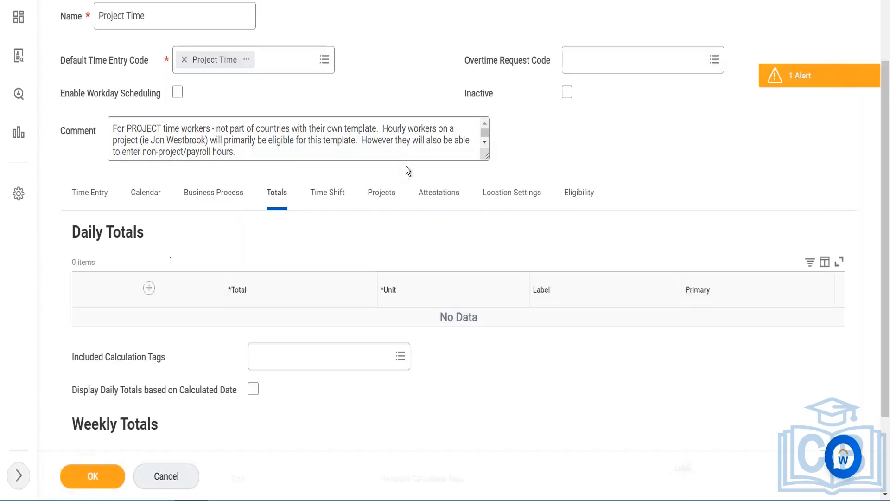
{"action": "scroll", "coordinate": [445, 231], "scroll_direction": "down", "scroll_amount": 4}
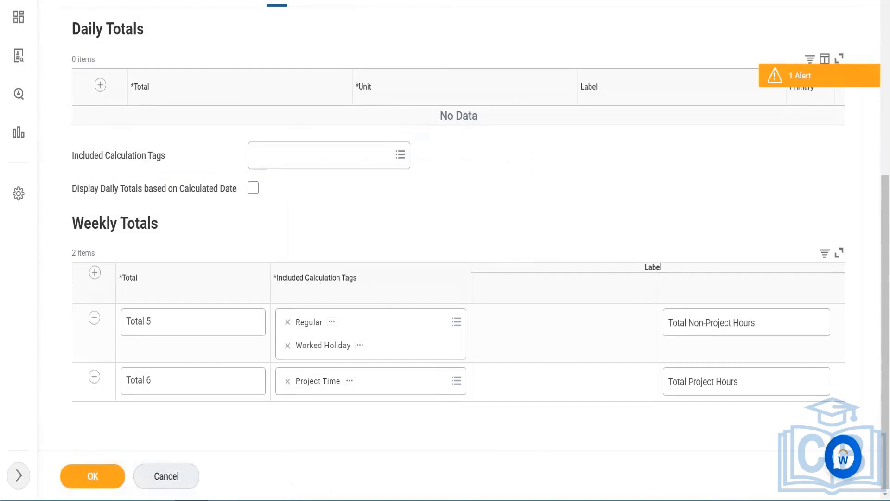
{"action": "scroll", "coordinate": [304, 216], "scroll_direction": "up", "scroll_amount": 1}
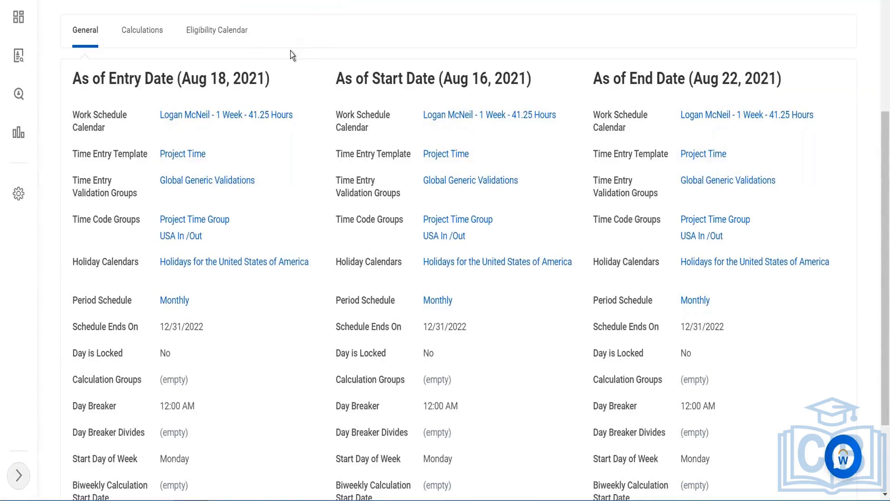
{"action": "scroll", "coordinate": [292, 55], "scroll_direction": "up", "scroll_amount": 4}
{"action": "mouse_move", "coordinate": [190, 147]}
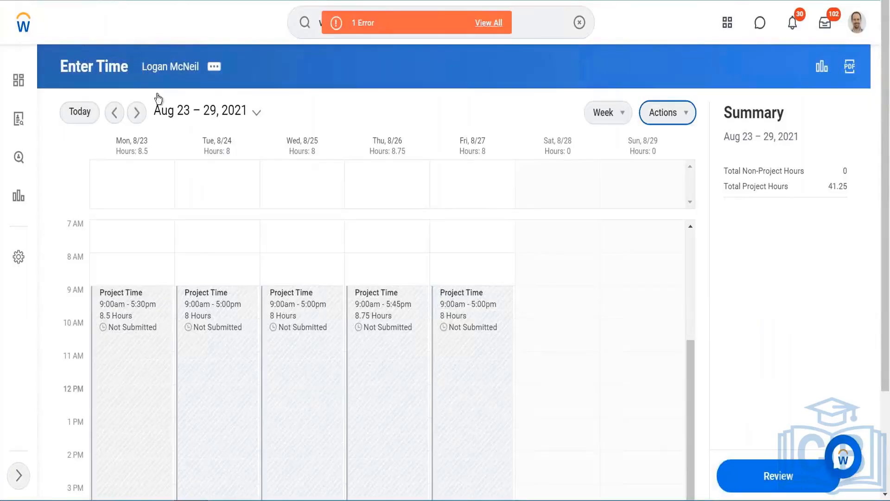
{"action": "left_click", "coordinate": [86, 111]}
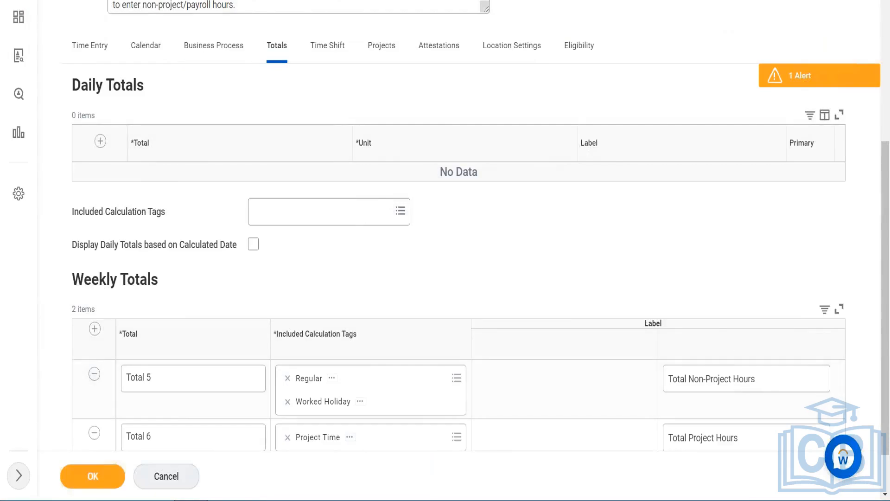
- Relabel the Total 6 weekly total as Test hours and save the template
{"action": "scroll", "coordinate": [741, 396], "scroll_direction": "down", "scroll_amount": 2}
{"action": "left_click", "coordinate": [734, 386]}
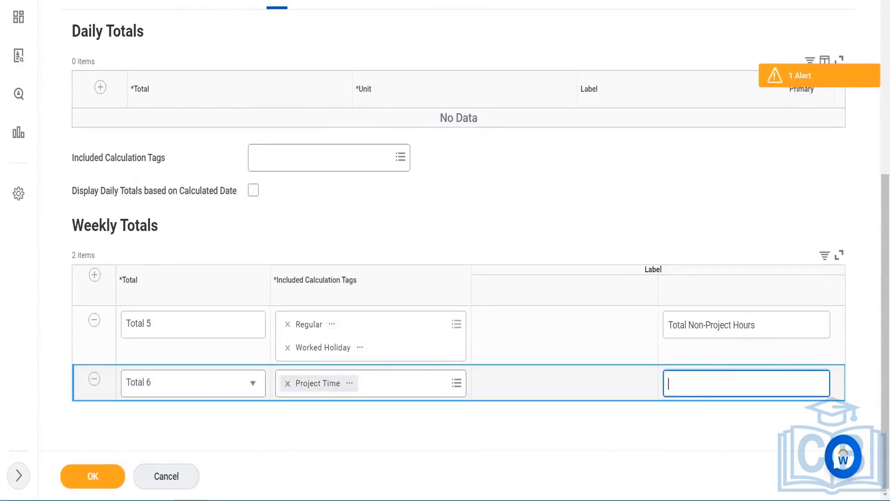
{"action": "type", "text": "Test hours"}
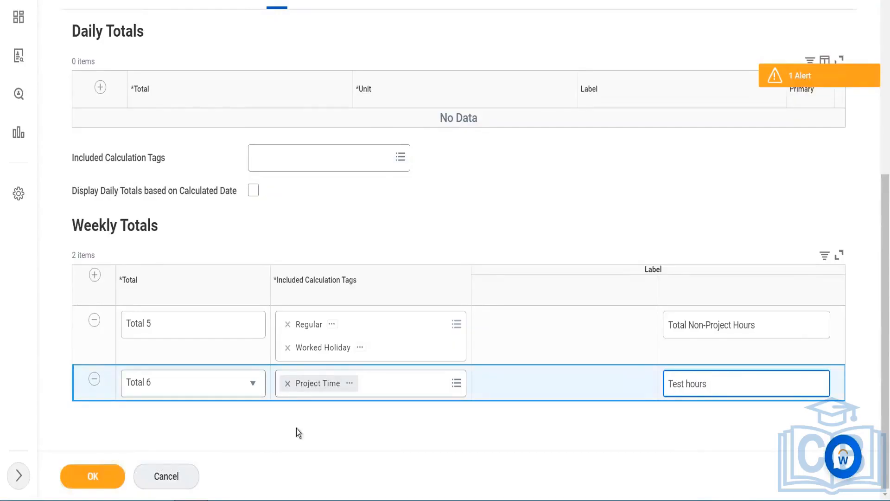
{"action": "left_click", "coordinate": [120, 466]}
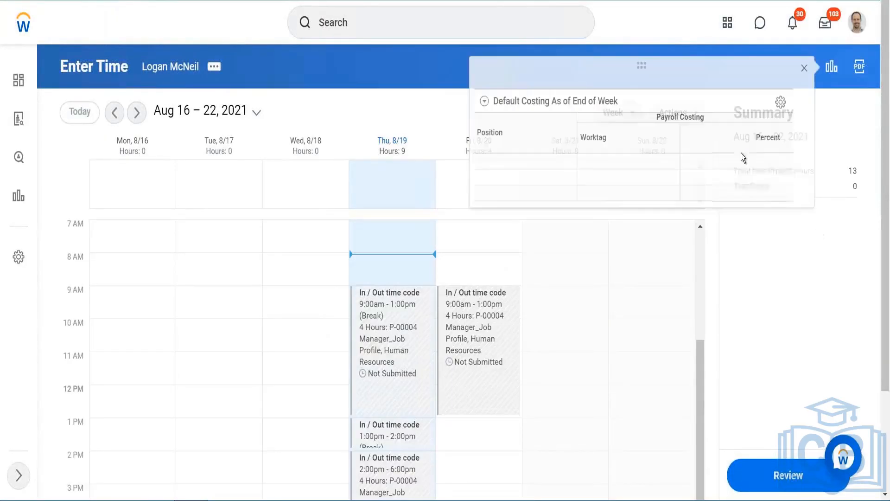
- Close the costing popup and reopen the Project Time template for editing on its Totals settings
{"action": "left_click", "coordinate": [802, 69]}
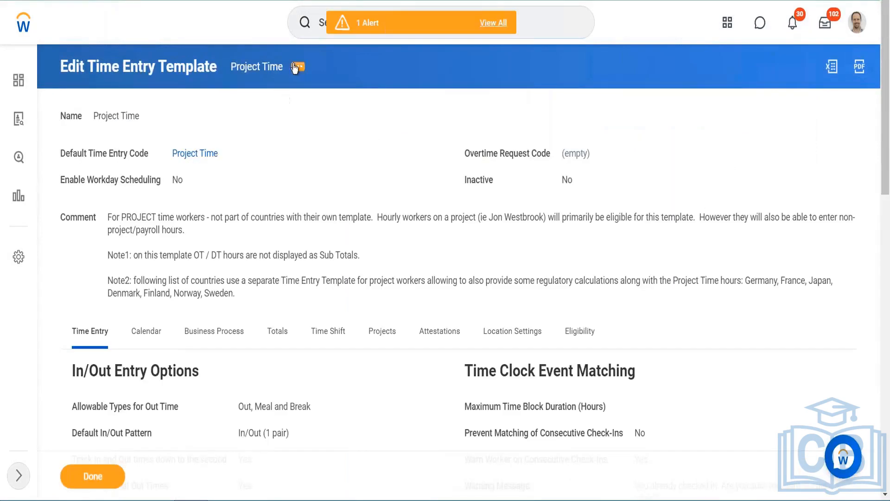
{"action": "left_click", "coordinate": [297, 66]}
{"action": "mouse_move", "coordinate": [366, 119]}
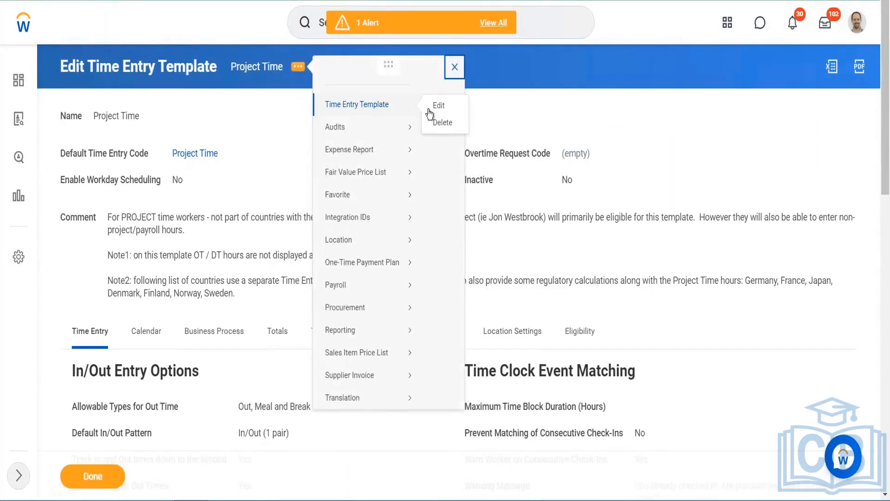
{"action": "left_click", "coordinate": [438, 105]}
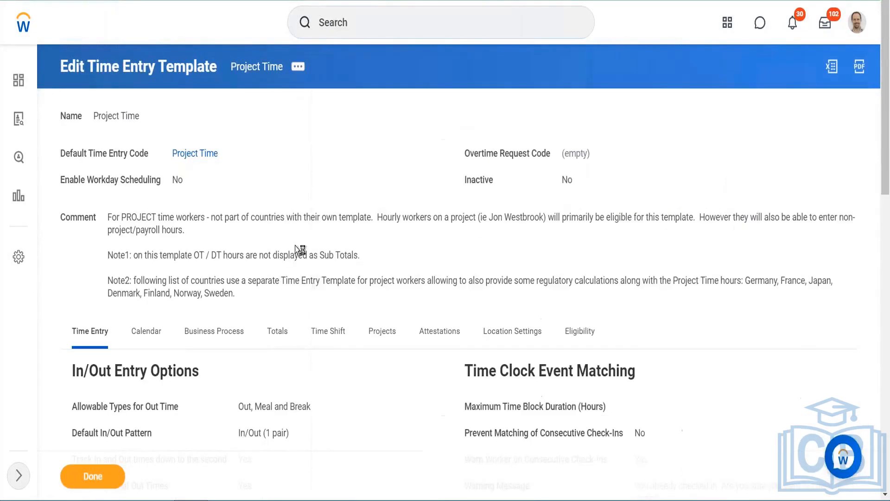
{"action": "left_click", "coordinate": [277, 291]}
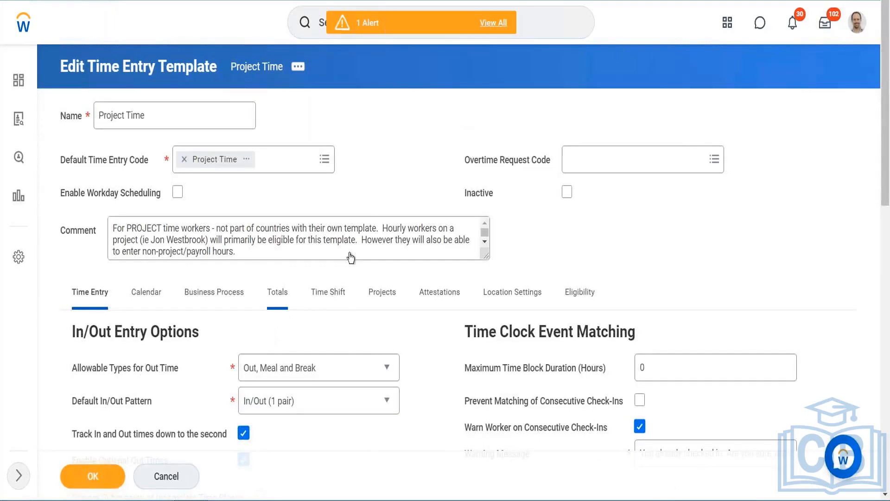
- Add a new weekly total row set to Total 1 and open its included calculation tags list
{"action": "scroll", "coordinate": [370, 161], "scroll_direction": "down", "scroll_amount": 5}
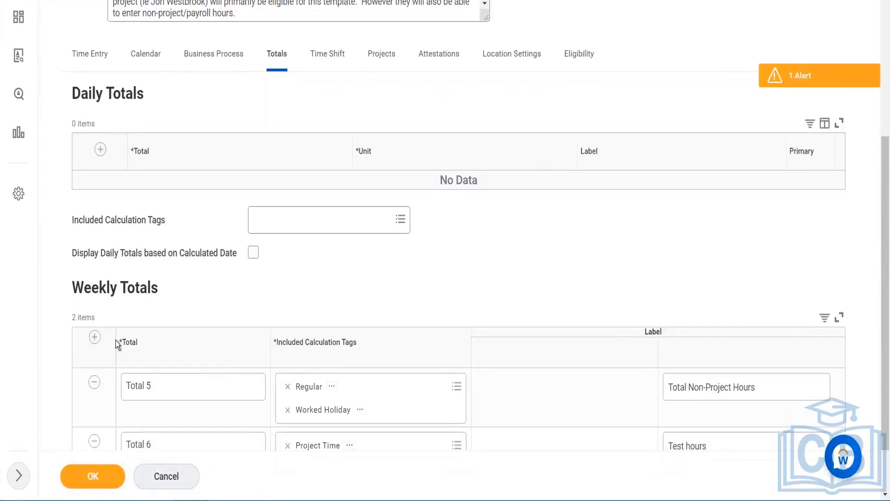
{"action": "scroll", "coordinate": [116, 340], "scroll_direction": "down", "scroll_amount": 2}
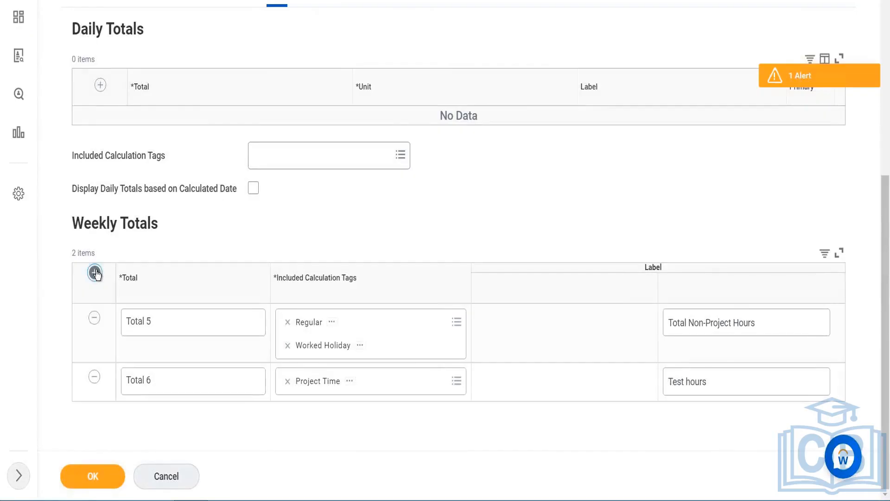
{"action": "left_click", "coordinate": [191, 323]}
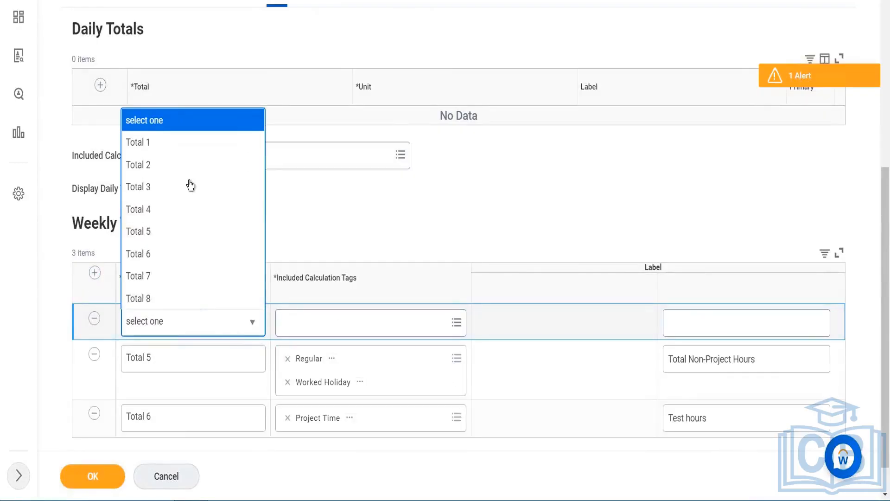
{"action": "scroll", "coordinate": [190, 185], "scroll_direction": "down", "scroll_amount": 1}
{"action": "scroll", "coordinate": [190, 185], "scroll_direction": "up", "scroll_amount": 2}
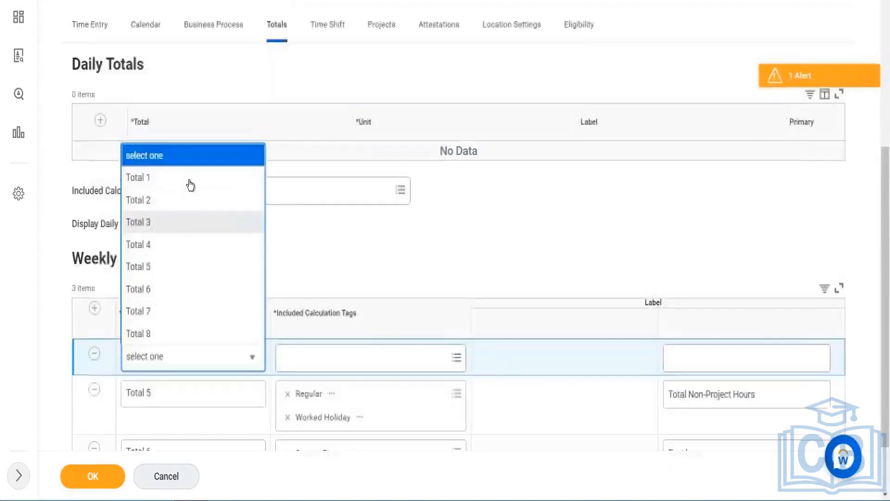
{"action": "scroll", "coordinate": [191, 186], "scroll_direction": "down", "scroll_amount": 1}
{"action": "left_click", "coordinate": [343, 210]}
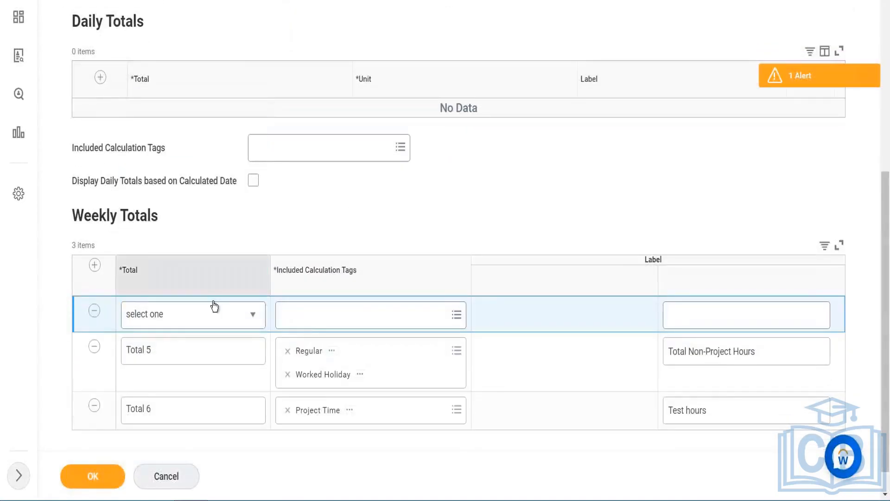
{"action": "left_click", "coordinate": [254, 314]}
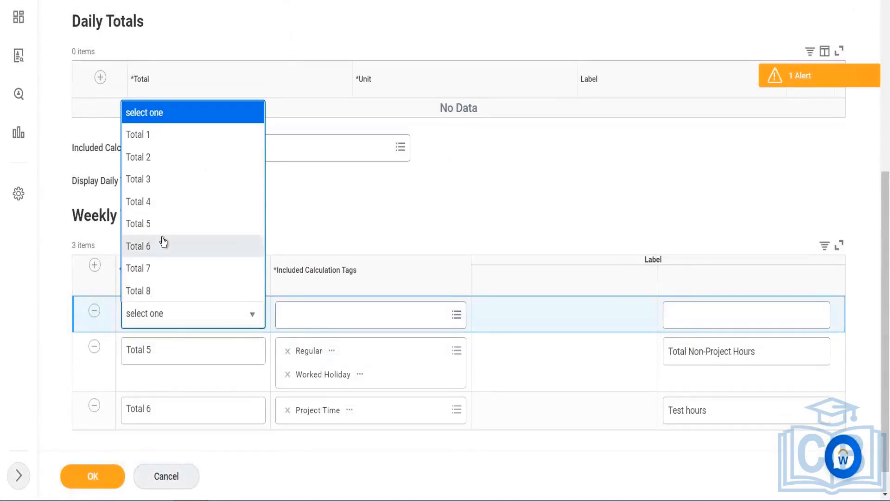
{"action": "left_click", "coordinate": [147, 135]}
{"action": "left_click", "coordinate": [333, 315]}
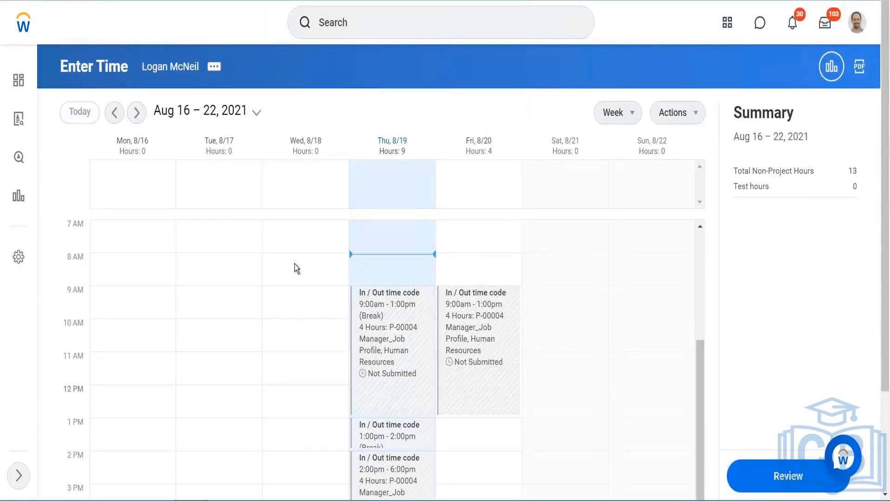
{"action": "left_click", "coordinate": [297, 269]}
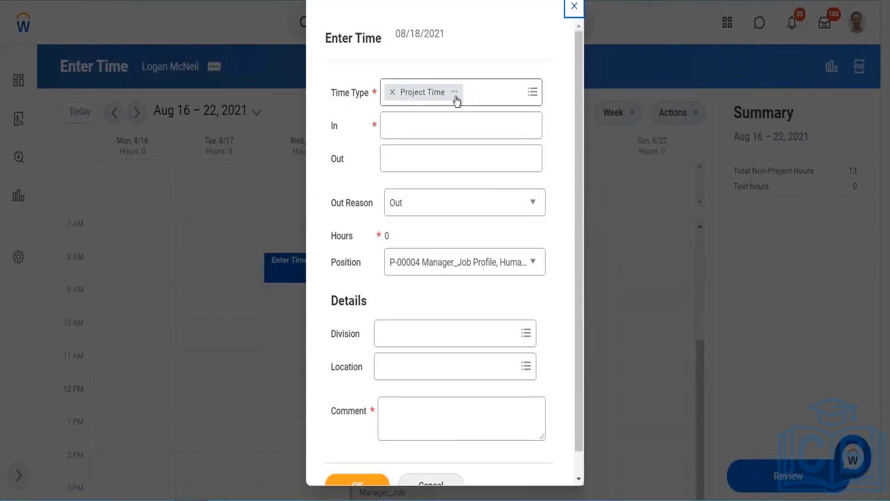
- Inspect the Project Time time entry code's details in the Enter Time dialog and copy its default calculation tag text
{"action": "left_click", "coordinate": [454, 93]}
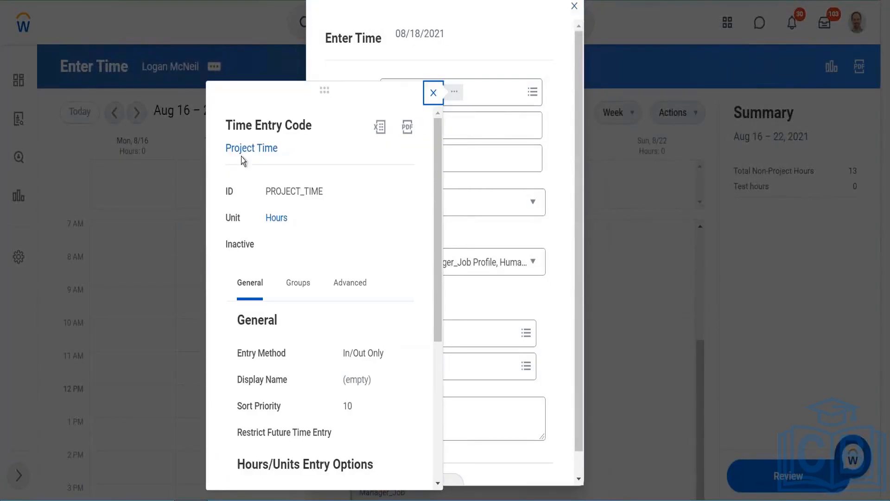
{"action": "scroll", "coordinate": [325, 287], "scroll_direction": "down", "scroll_amount": 5}
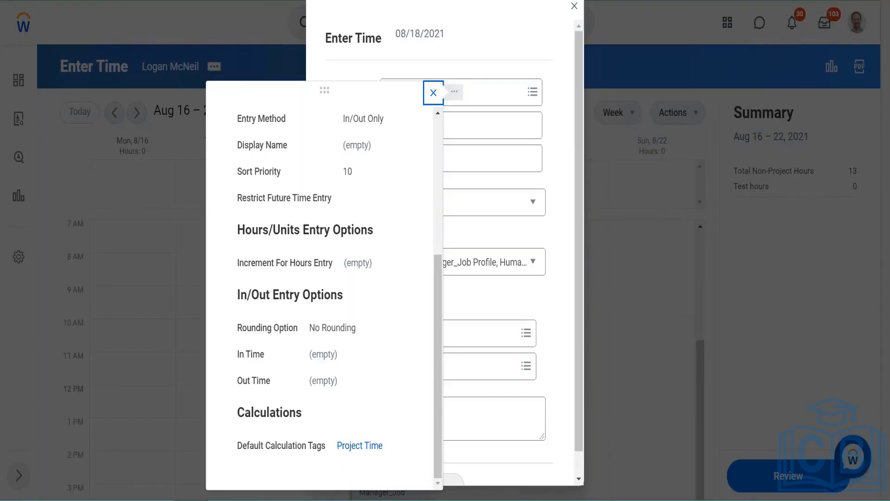
{"action": "scroll", "coordinate": [325, 325], "scroll_direction": "up", "scroll_amount": 5}
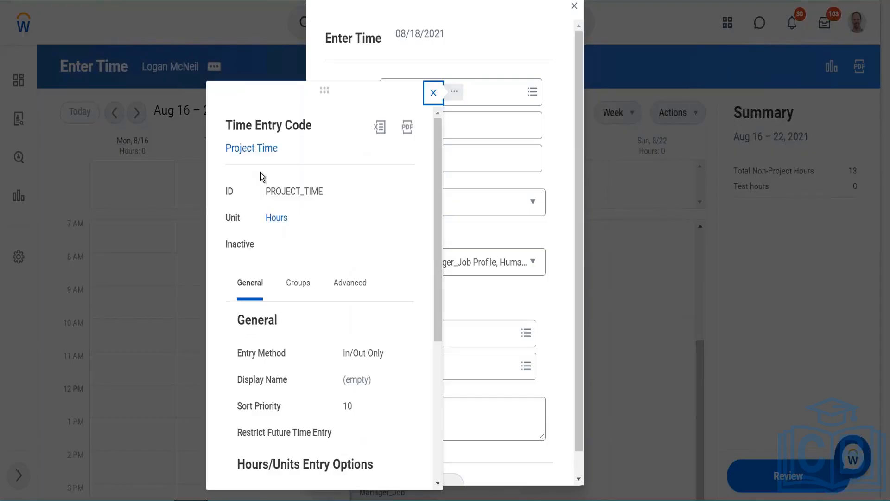
{"action": "scroll", "coordinate": [376, 191], "scroll_direction": "down", "scroll_amount": 5}
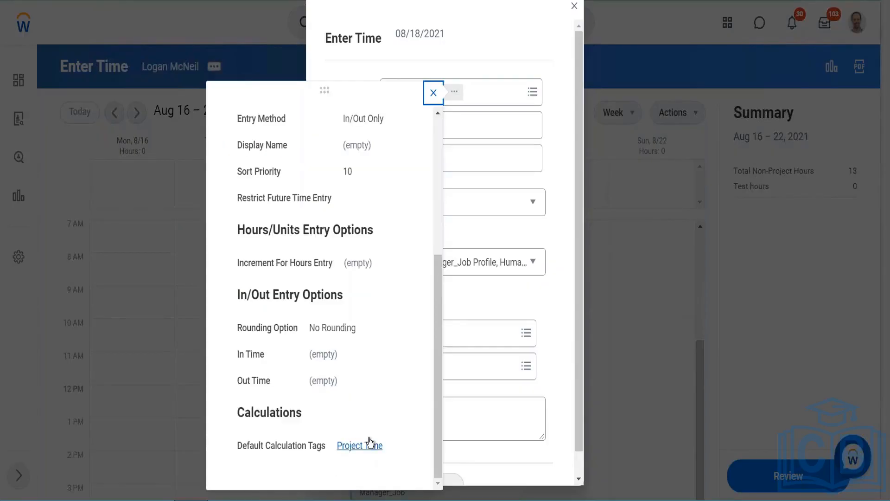
{"action": "right_click", "coordinate": [358, 449]}
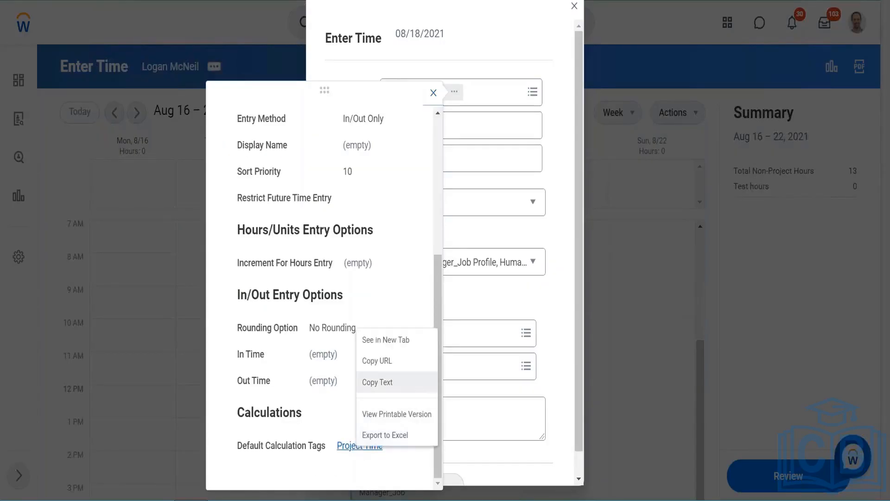
{"action": "left_click", "coordinate": [375, 380]}
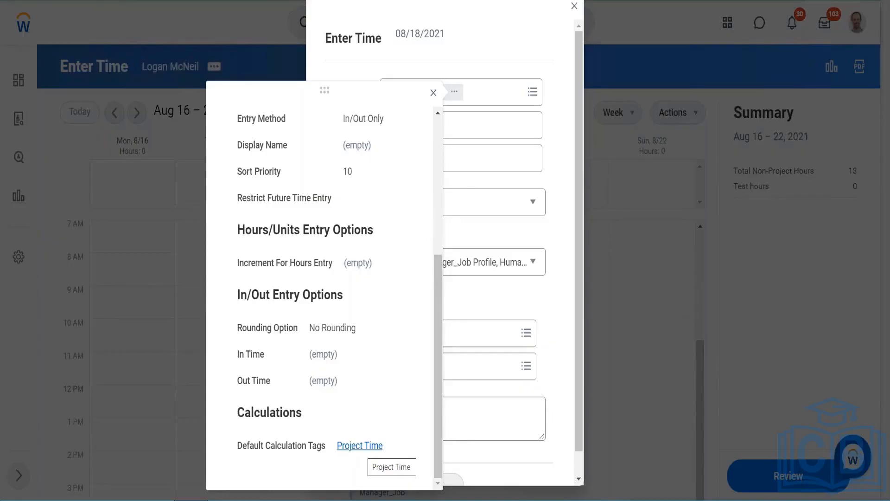
{"action": "right_click", "coordinate": [367, 449]}
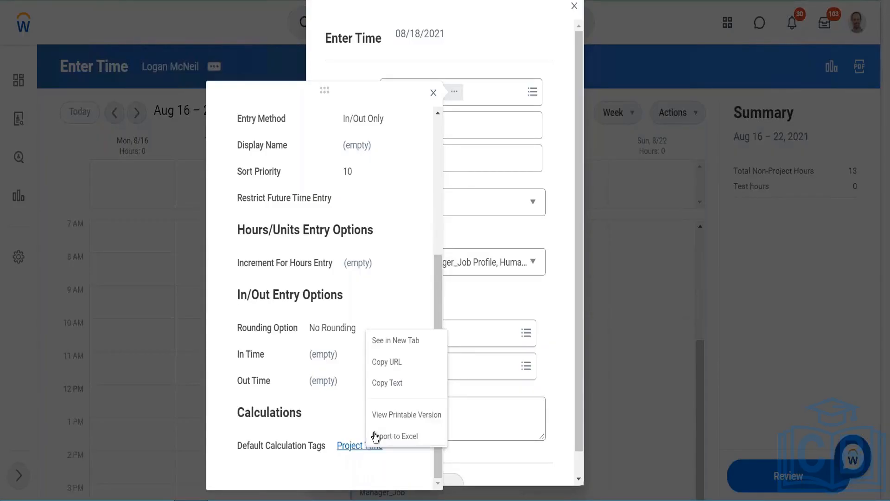
{"action": "left_click", "coordinate": [397, 381]}
{"action": "scroll", "coordinate": [337, 365], "scroll_direction": "up", "scroll_amount": 5}
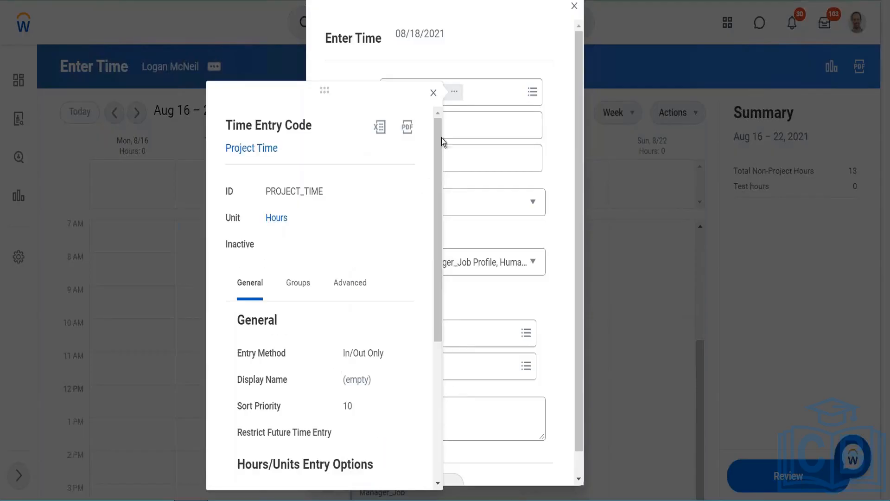
{"action": "left_click", "coordinate": [433, 92]}
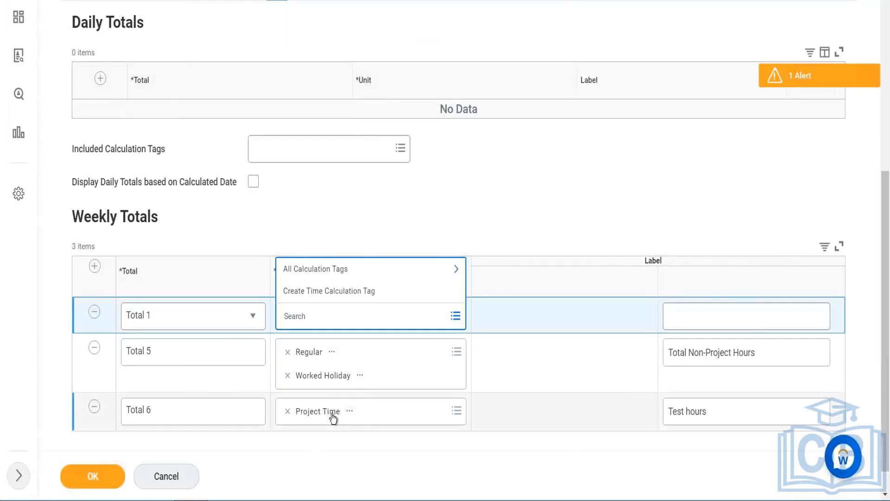
- Relabel the Total 6 weekly total as Project Hours
{"action": "left_click", "coordinate": [321, 454]}
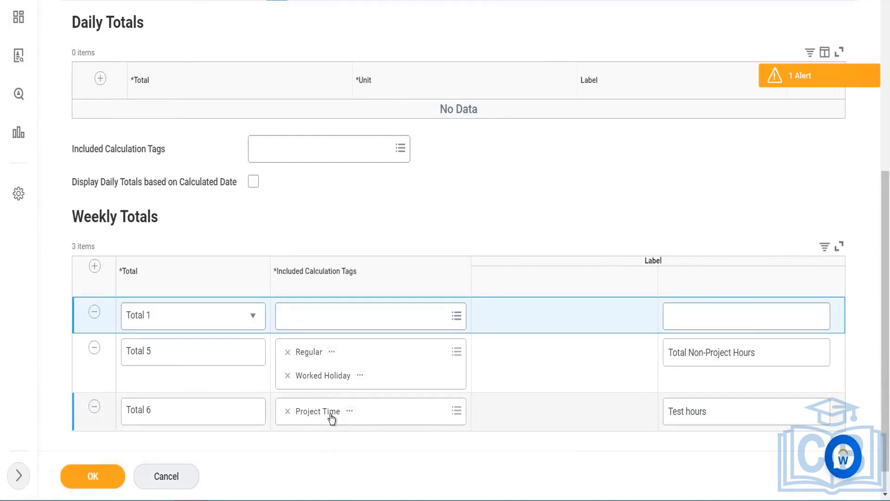
{"action": "left_click", "coordinate": [714, 418]}
{"action": "key", "text": "BackSpace"}
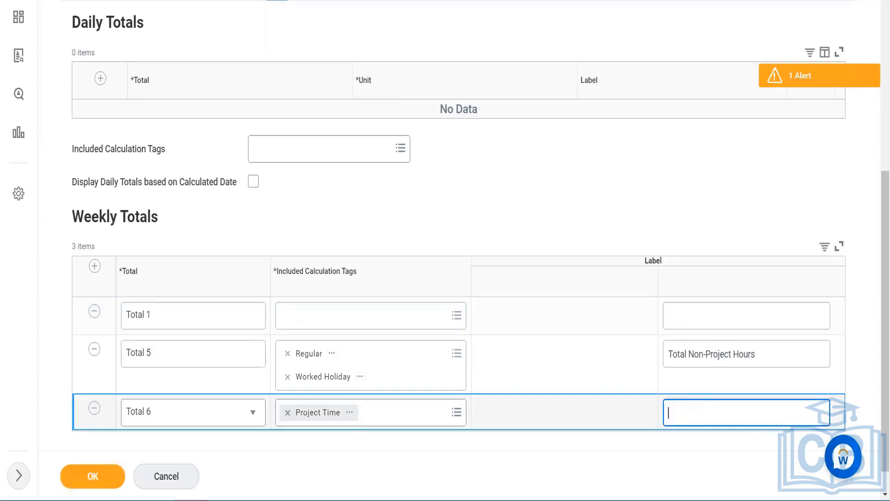
{"action": "type", "text": "Project Hours"}
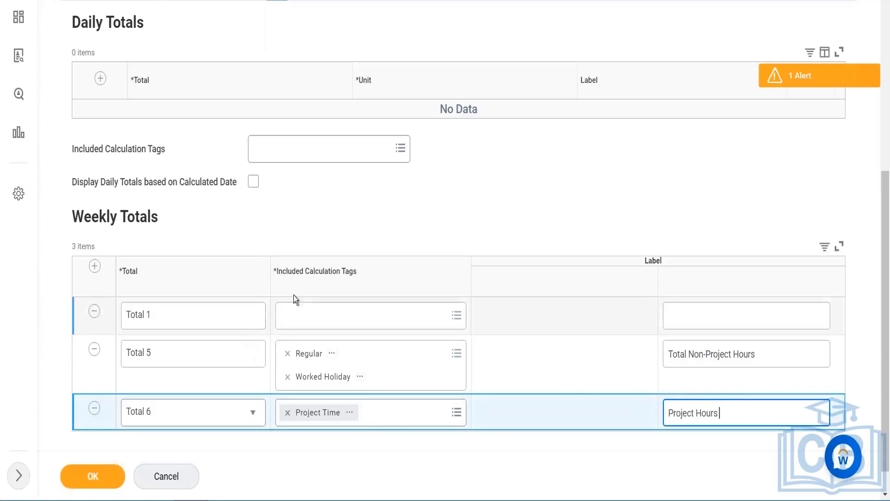
- Add the Regular calculation tag to Total 6's included calculation tags
{"action": "left_click", "coordinate": [390, 420]}
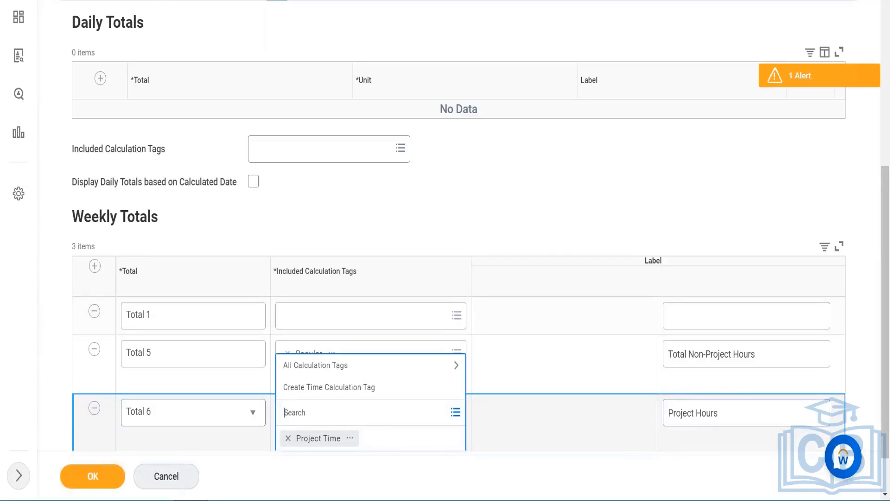
{"action": "type", "text": "Regular"}
{"action": "key", "text": "Return"}
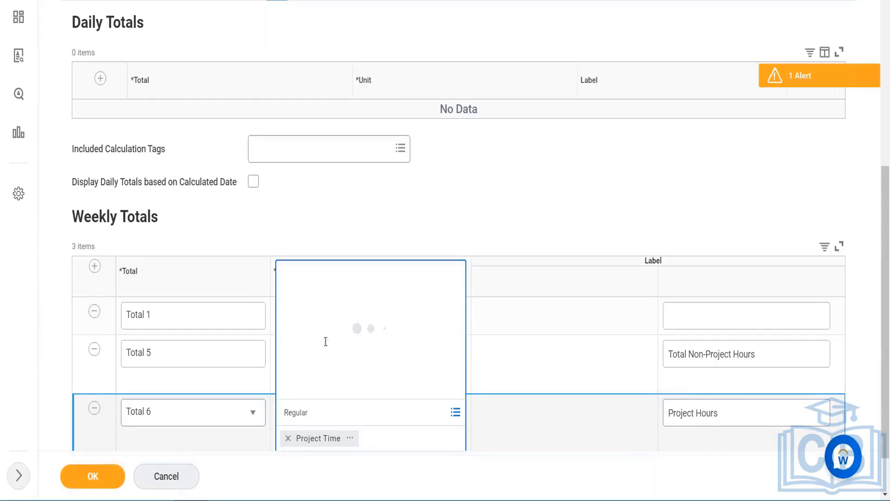
{"action": "left_click", "coordinate": [324, 365]}
{"action": "left_click", "coordinate": [355, 229]}
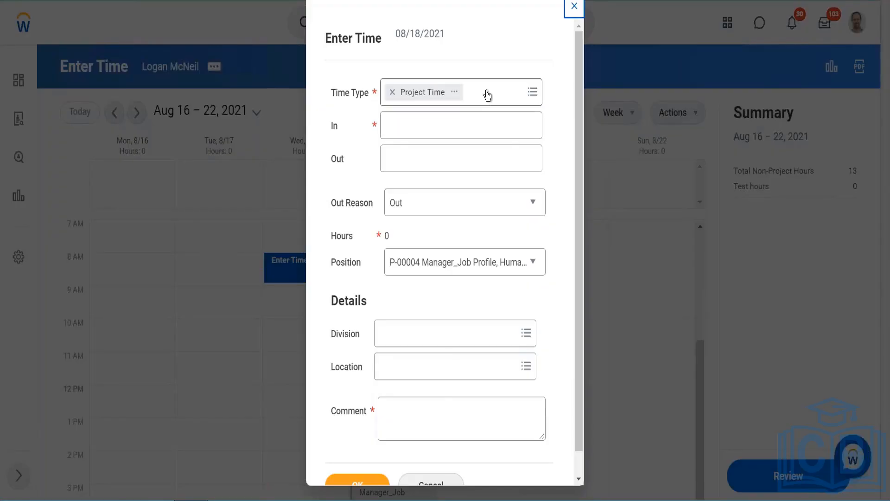
- Change the entry's time type to In / Out time code and review that code's details
{"action": "left_click", "coordinate": [486, 91]}
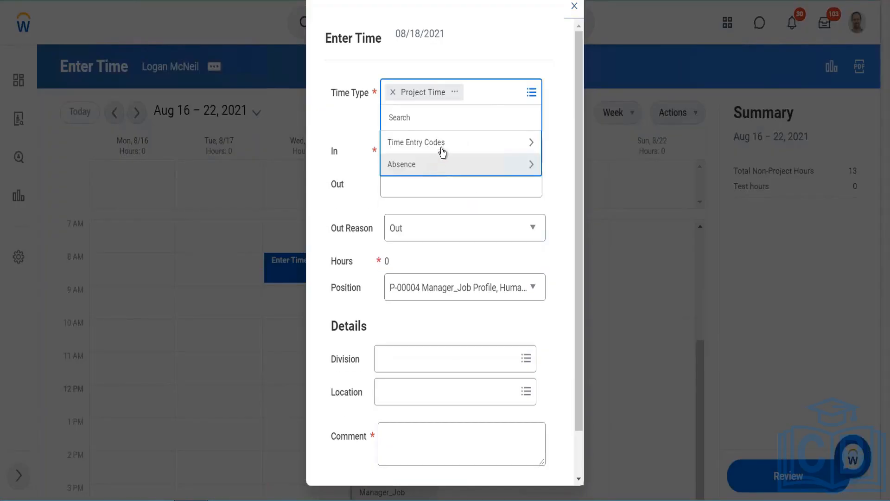
{"action": "left_click", "coordinate": [442, 148]}
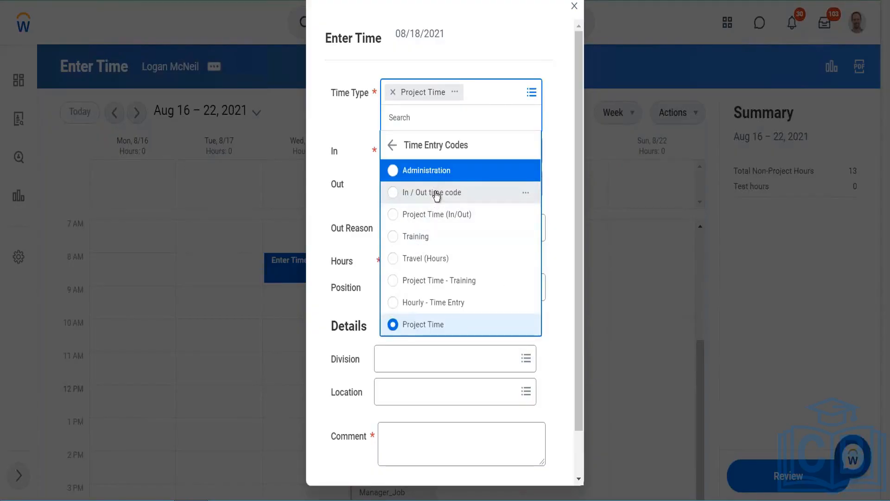
{"action": "left_click", "coordinate": [436, 195]}
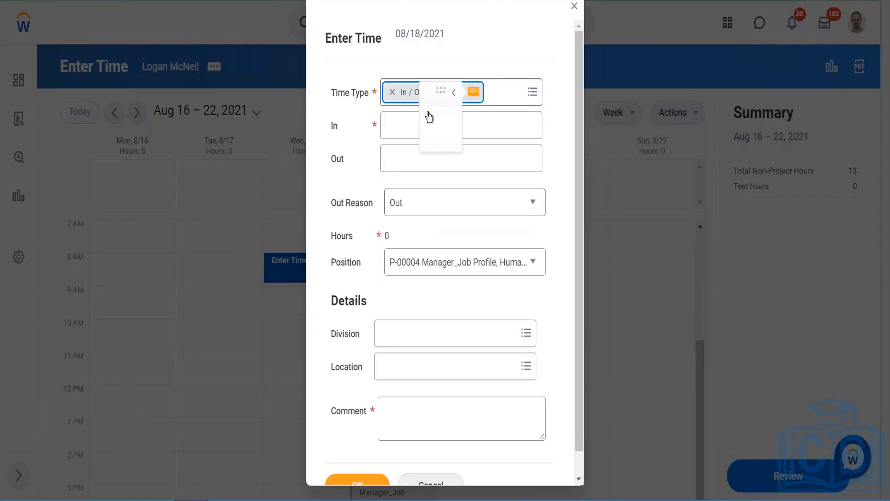
{"action": "scroll", "coordinate": [285, 201], "scroll_direction": "down", "scroll_amount": 5}
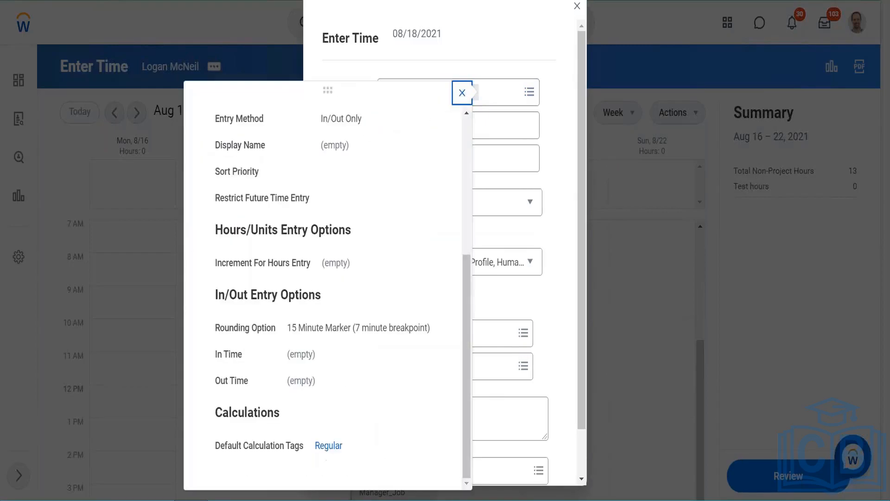
{"action": "scroll", "coordinate": [261, 217], "scroll_direction": "up", "scroll_amount": 5}
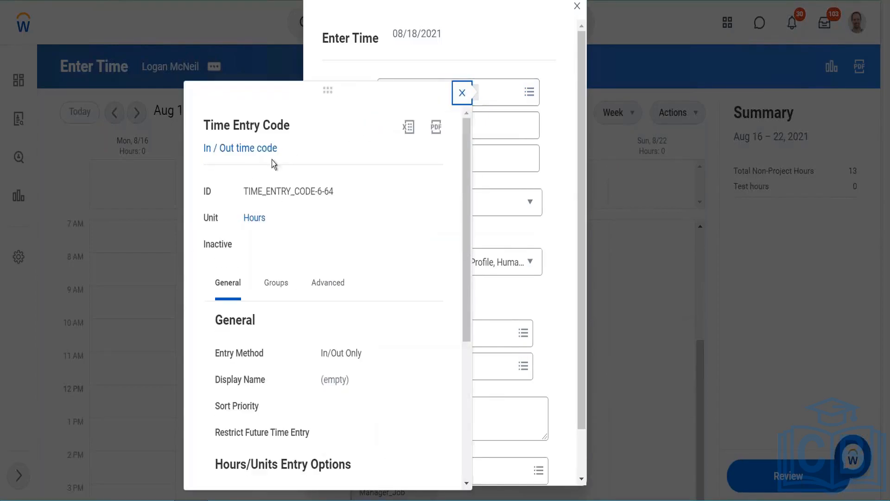
{"action": "scroll", "coordinate": [366, 285], "scroll_direction": "down", "scroll_amount": 5}
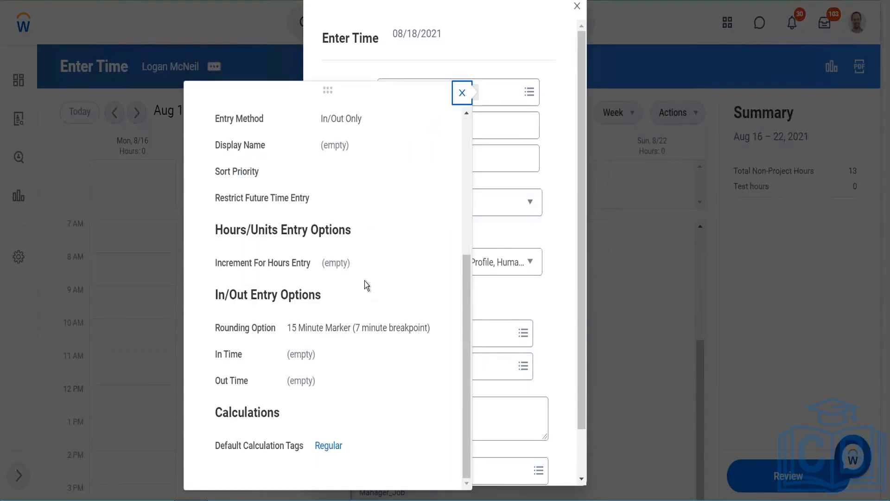
{"action": "left_click", "coordinate": [571, 210]}
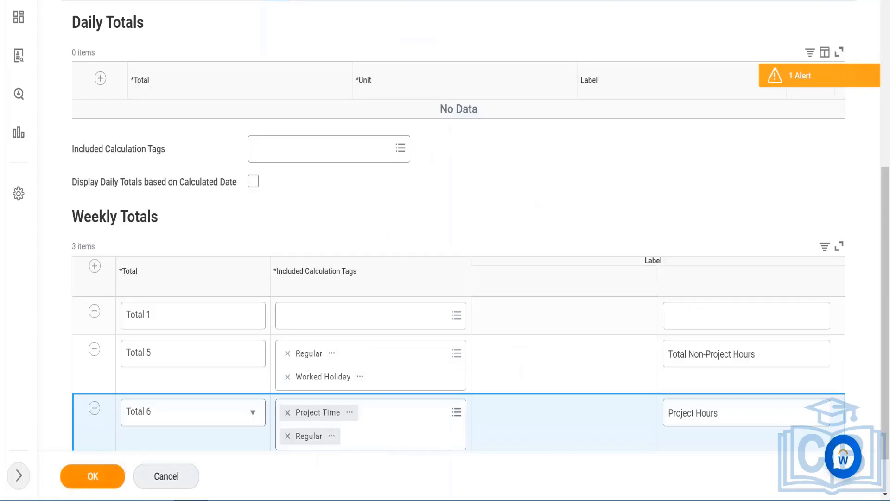
- Save the template, removing the empty Total 1 weekly total row
{"action": "left_click", "coordinate": [85, 478]}
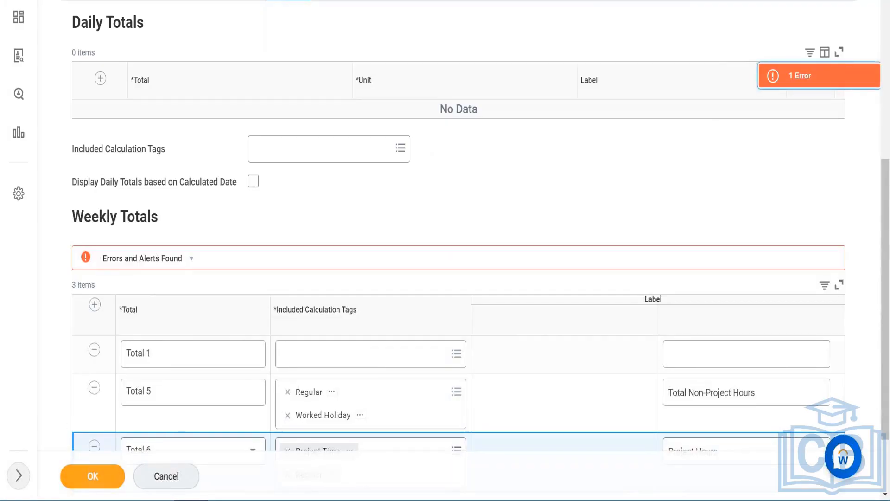
{"action": "scroll", "coordinate": [165, 257], "scroll_direction": "down", "scroll_amount": 2}
{"action": "left_click", "coordinate": [92, 262]}
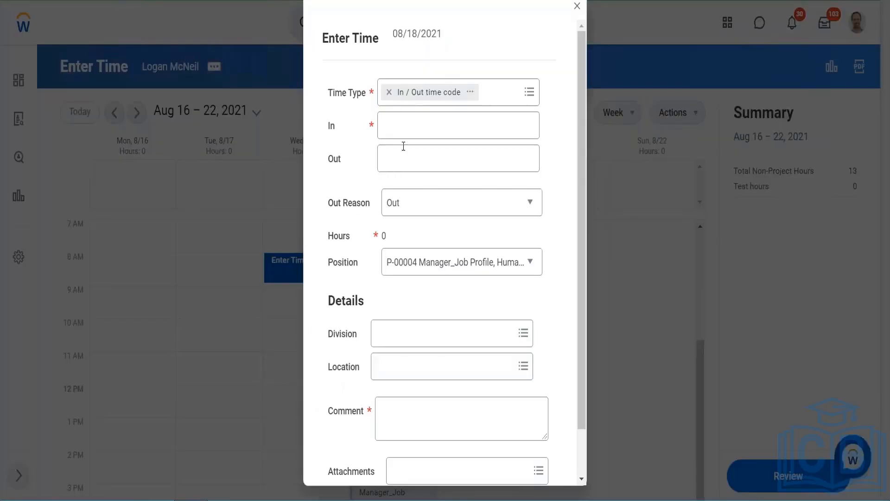
- Set the Wednesday 8/18 In / Out time code entry's In time to 10:00 AM and Out time to 10:00 PM
{"action": "left_click", "coordinate": [402, 137]}
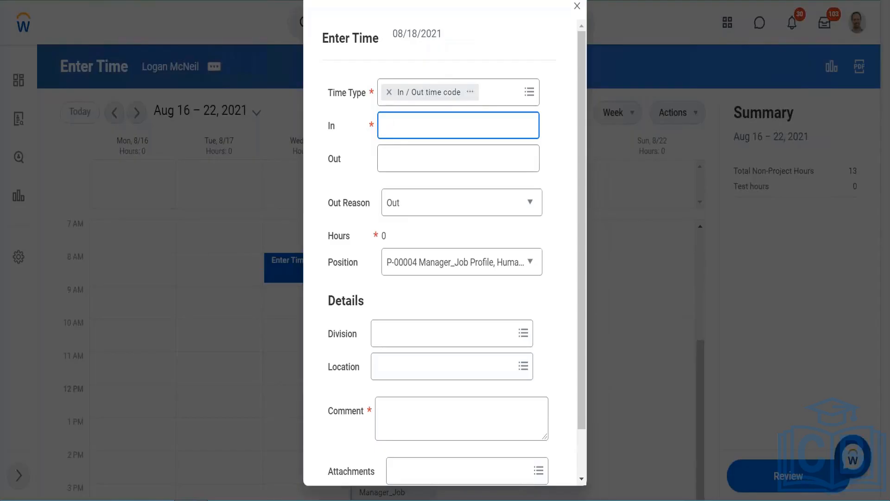
{"action": "type", "text": "10"}
{"action": "key", "text": "Tab"}
{"action": "type", "text": "10"}
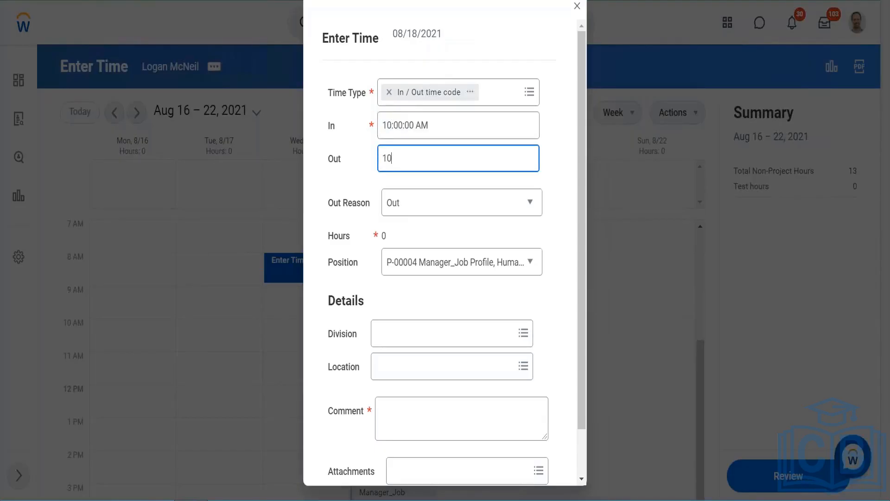
{"action": "left_click", "coordinate": [433, 202]}
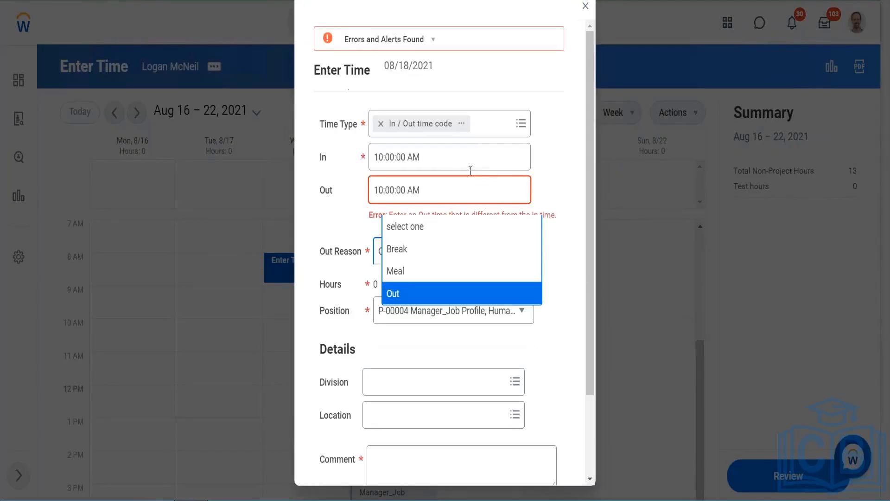
{"action": "left_click", "coordinate": [411, 189]}
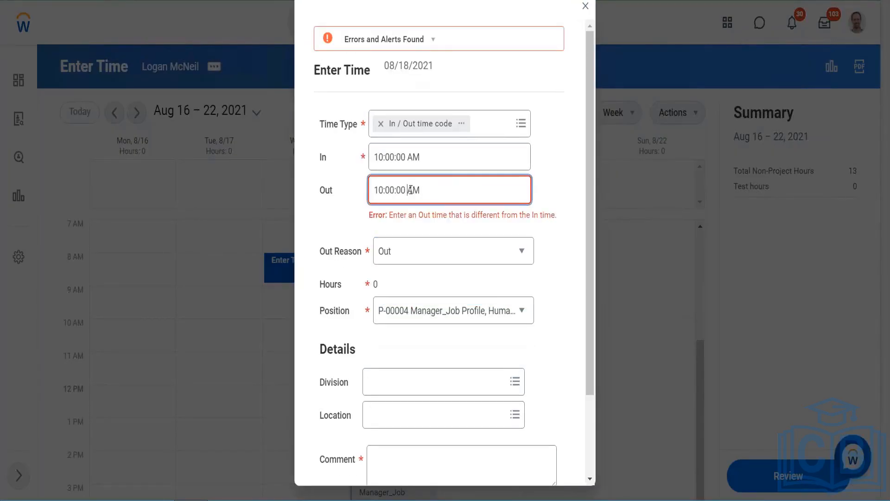
{"action": "key", "text": "BackSpace"}
{"action": "type", "text": "P"}
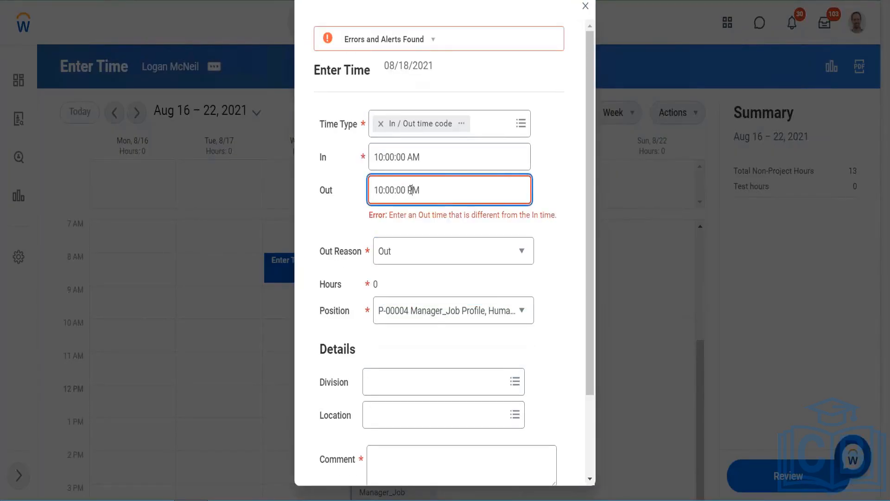
{"action": "left_click", "coordinate": [566, 180]}
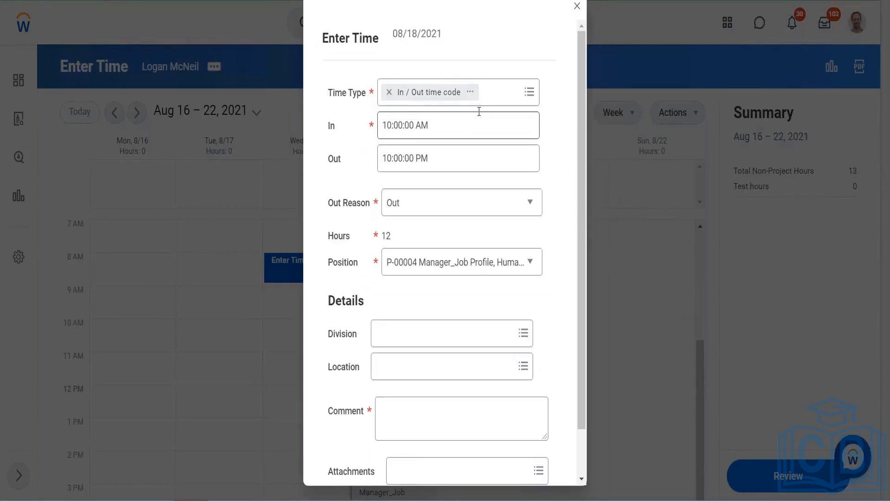
- Enter the comment Testing and save the time entry
{"action": "scroll", "coordinate": [417, 324], "scroll_direction": "down", "scroll_amount": 1}
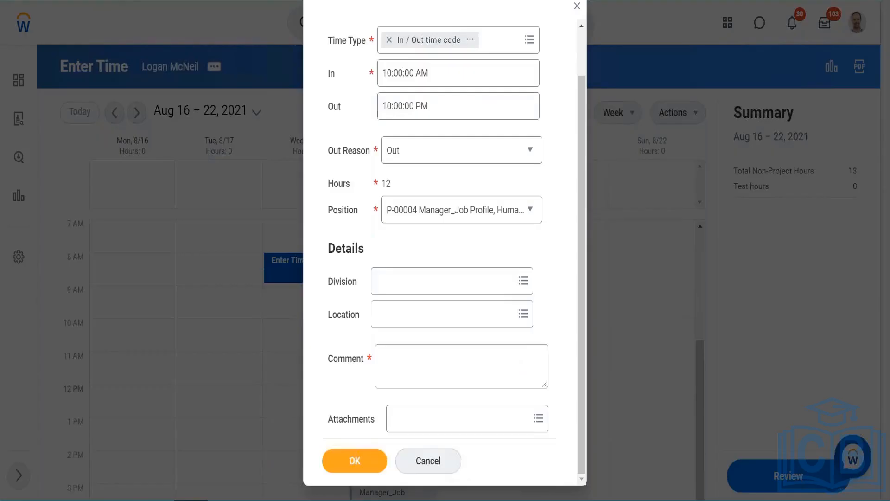
{"action": "left_click", "coordinate": [353, 464]}
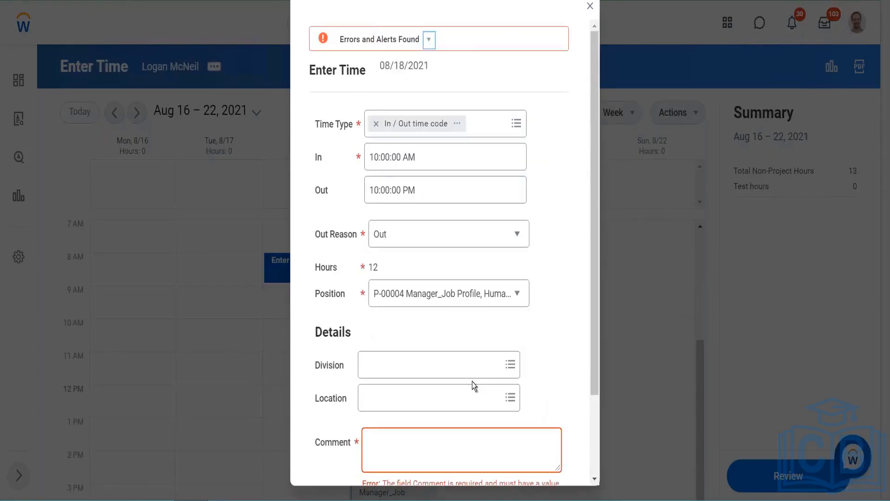
{"action": "left_click", "coordinate": [419, 450]}
{"action": "type", "text": "Test"}
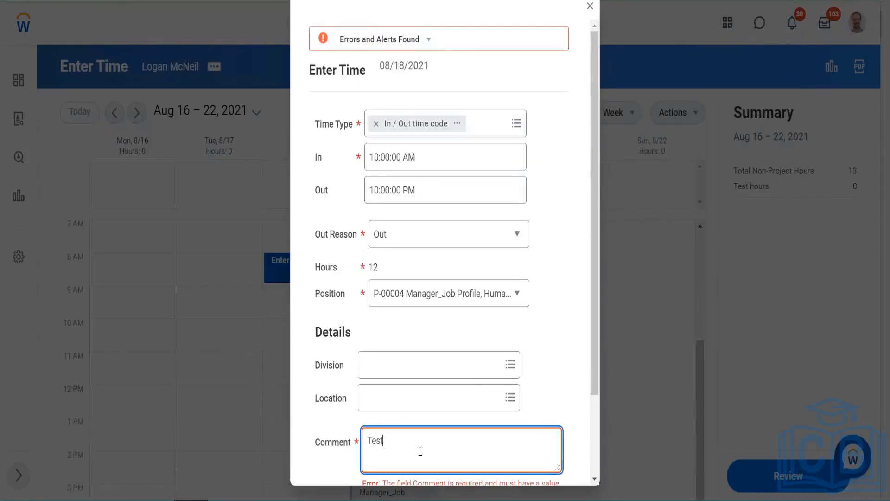
{"action": "type", "text": "ing"}
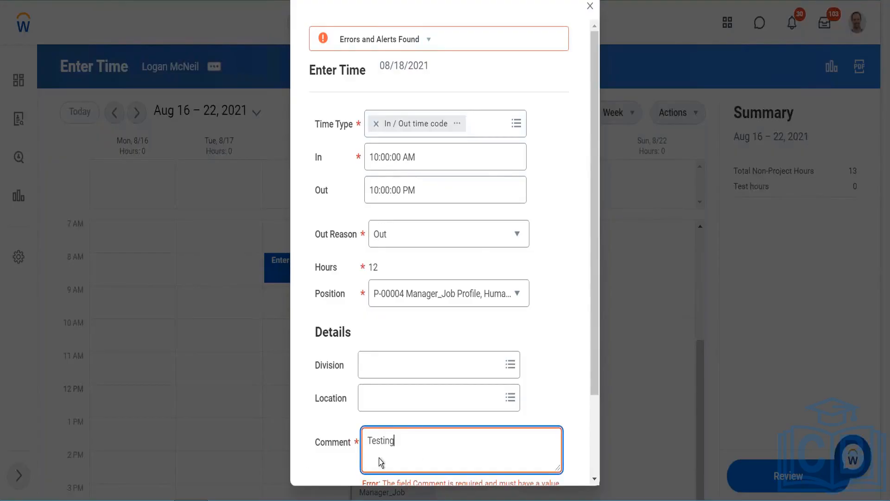
{"action": "scroll", "coordinate": [354, 422], "scroll_direction": "down", "scroll_amount": 2}
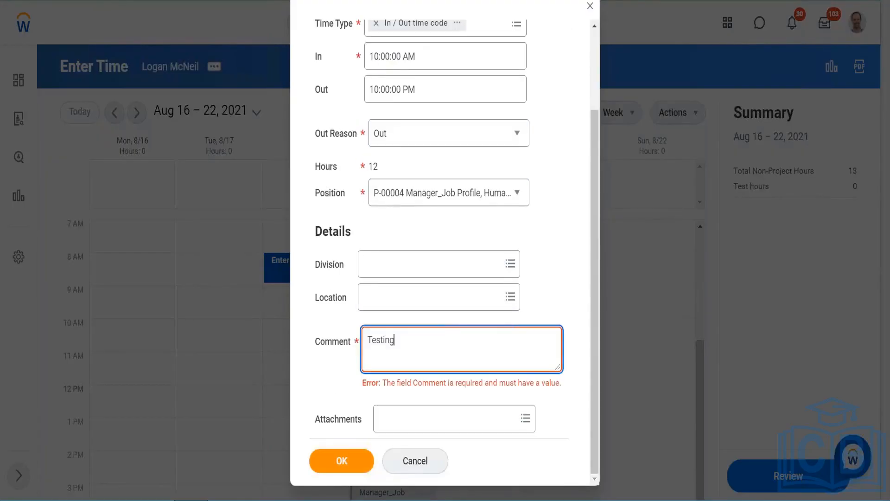
{"action": "left_click", "coordinate": [350, 459]}
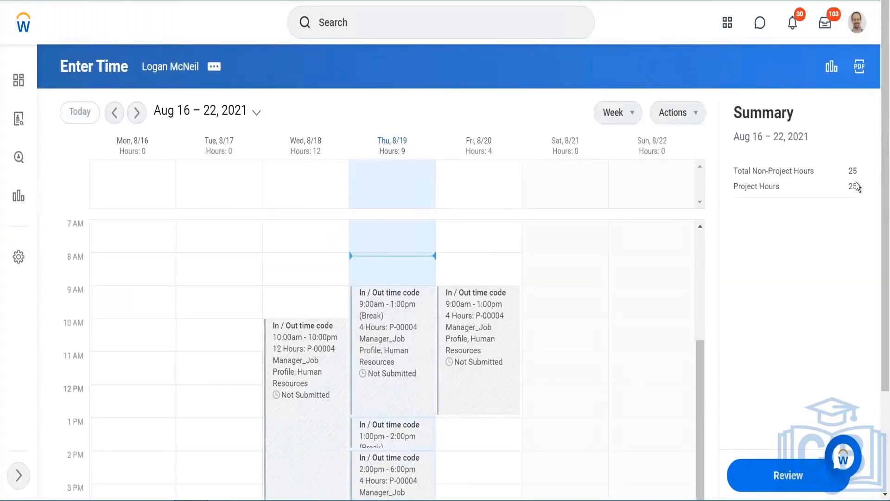
- Review the worker's default costing as of end of week and the week's calendar
{"action": "left_click", "coordinate": [832, 66]}
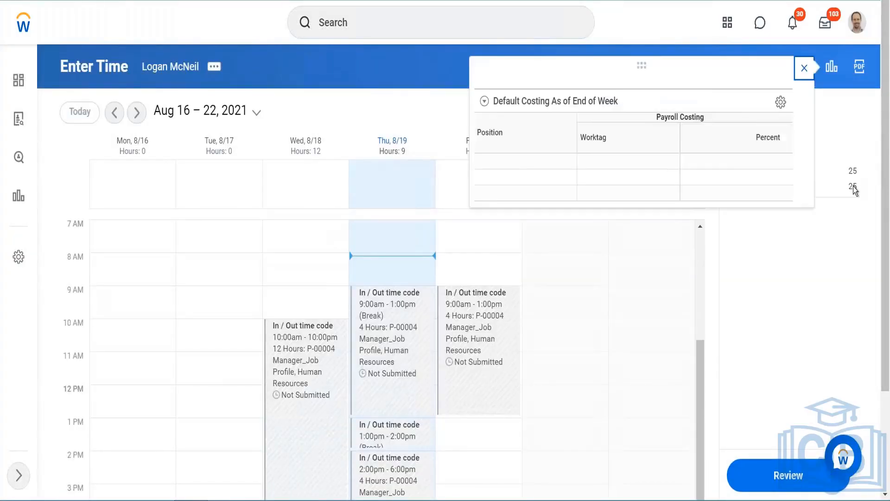
{"action": "left_click", "coordinate": [807, 76]}
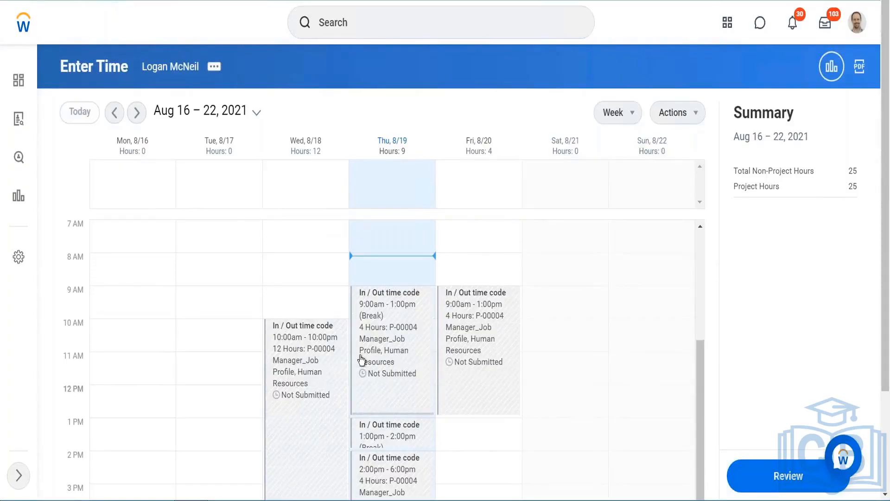
{"action": "scroll", "coordinate": [360, 357], "scroll_direction": "down", "scroll_amount": 4}
{"action": "scroll", "coordinate": [360, 357], "scroll_direction": "up", "scroll_amount": 8}
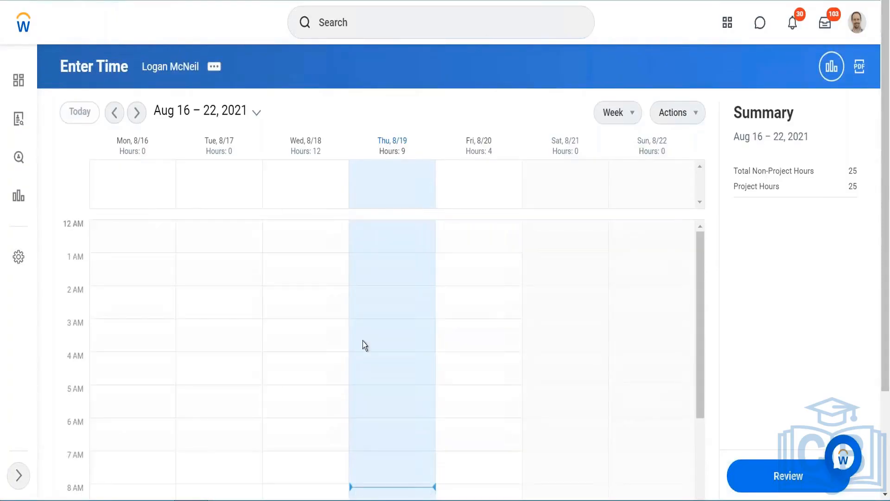
{"action": "scroll", "coordinate": [361, 361], "scroll_direction": "down", "scroll_amount": 6}
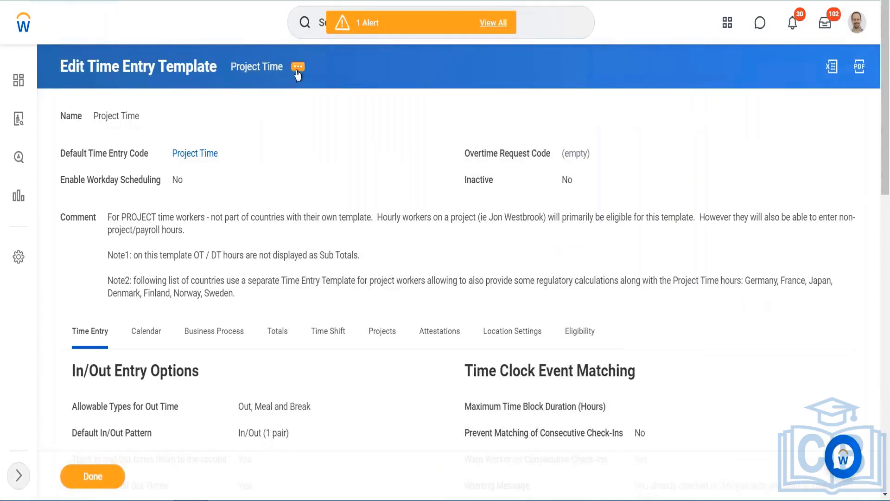
- Edit the Project Time template and remove the Regular calculation tag from Total 6's included calculation tags, then save
{"action": "left_click", "coordinate": [298, 67]}
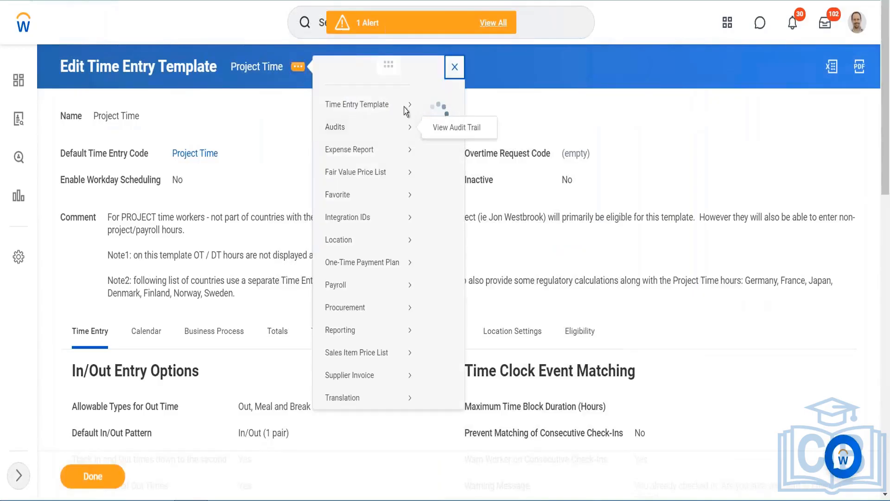
{"action": "mouse_move", "coordinate": [406, 107]}
{"action": "left_click", "coordinate": [438, 118]}
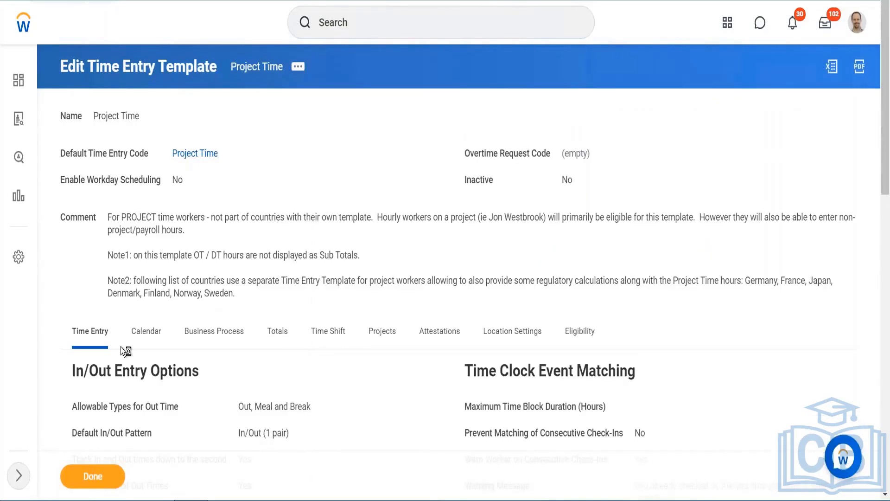
{"action": "left_click", "coordinate": [277, 290]}
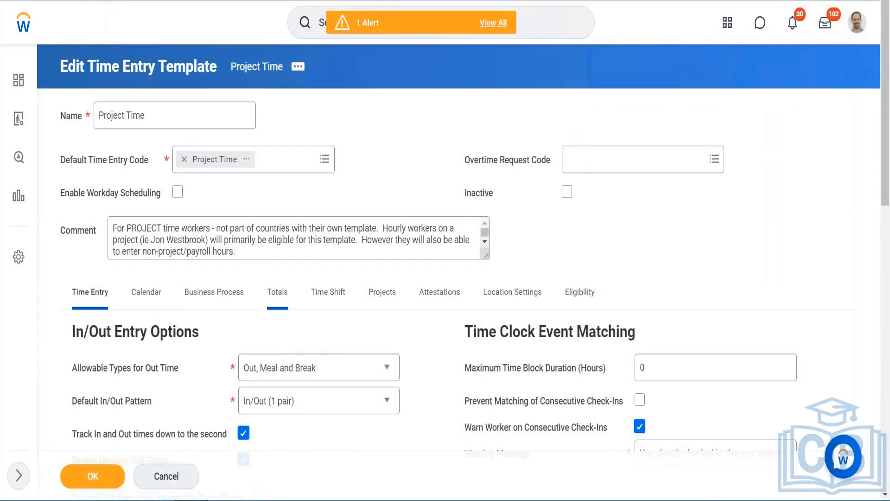
{"action": "scroll", "coordinate": [427, 137], "scroll_direction": "down", "scroll_amount": 3}
{"action": "scroll", "coordinate": [416, 259], "scroll_direction": "down", "scroll_amount": 4}
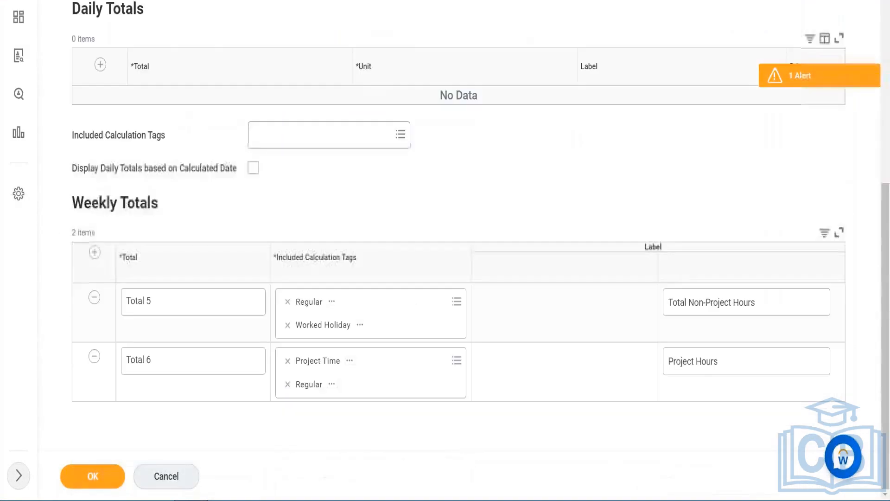
{"action": "left_click", "coordinate": [287, 384]}
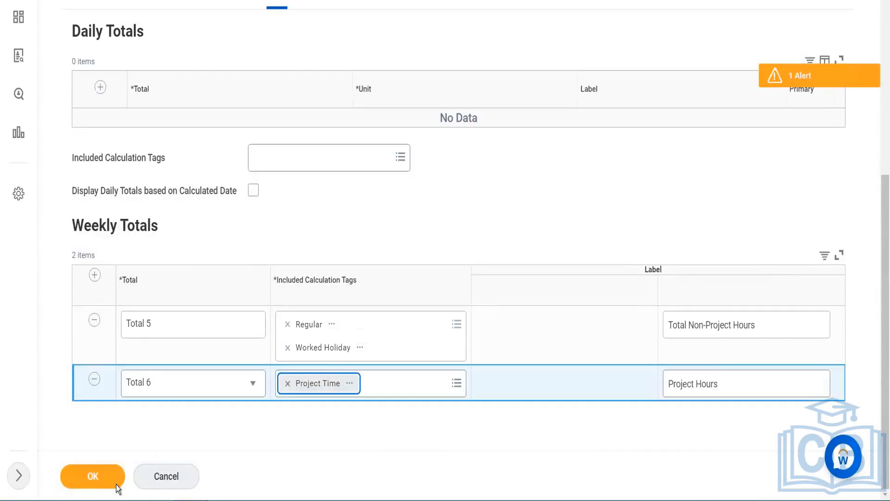
{"action": "left_click", "coordinate": [103, 479]}
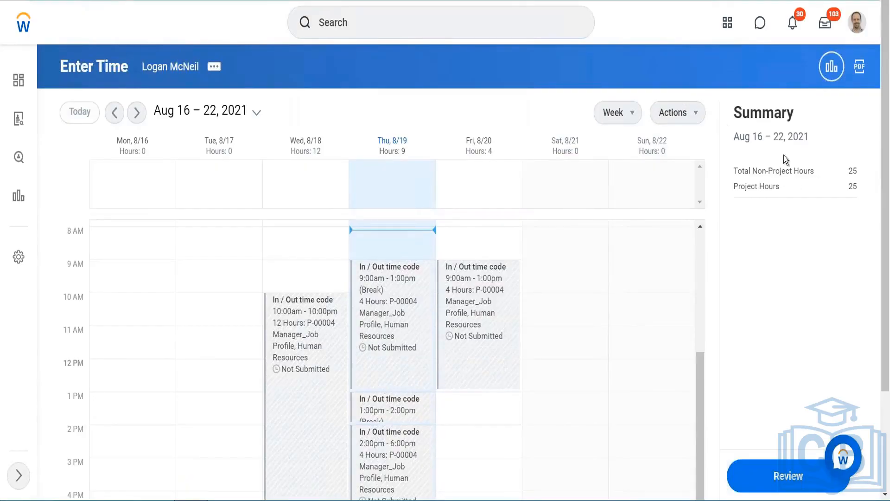
- Run calculations for the week of Aug 16 – 22, 2021 with confirmation
{"action": "left_click", "coordinate": [687, 112]}
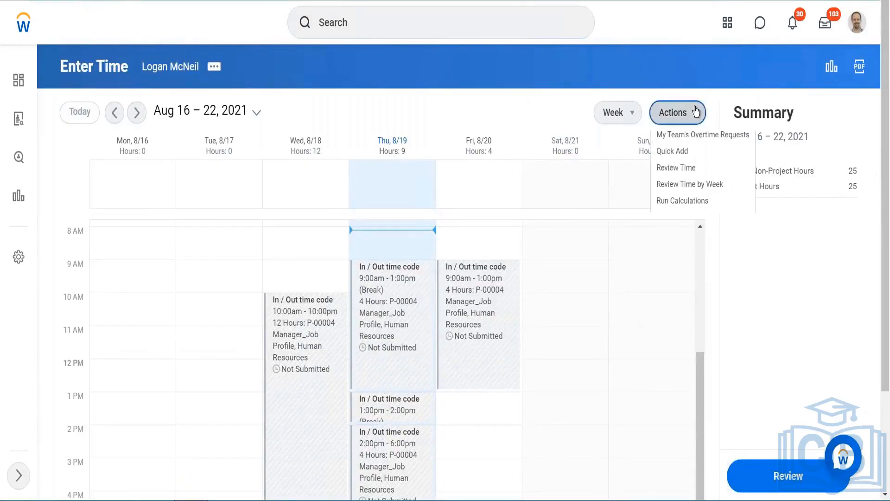
{"action": "left_click", "coordinate": [264, 271]}
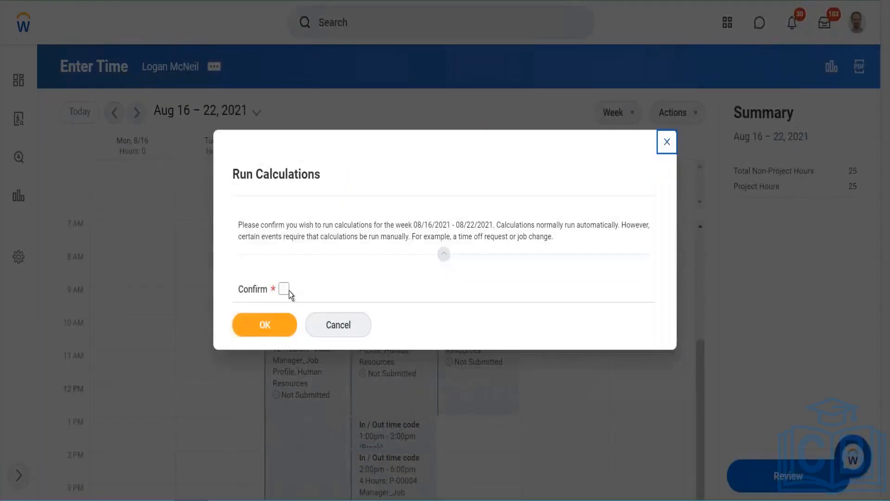
{"action": "left_click", "coordinate": [283, 288]}
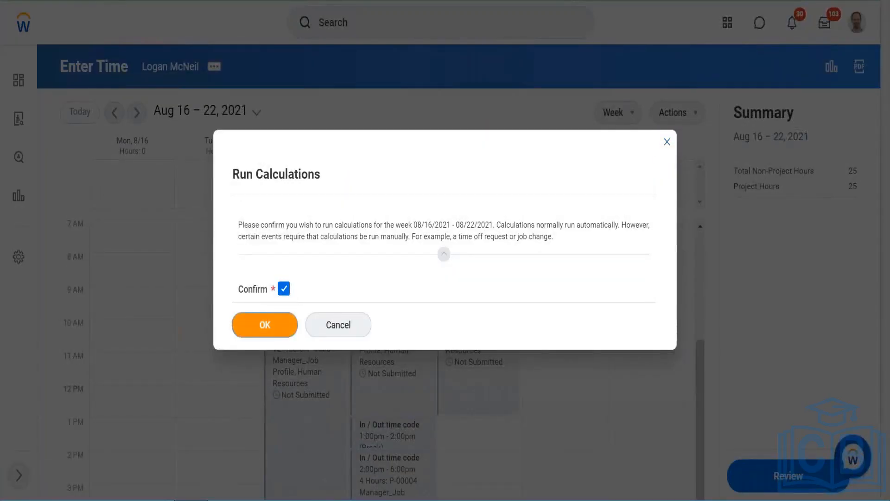
{"action": "left_click", "coordinate": [265, 325]}
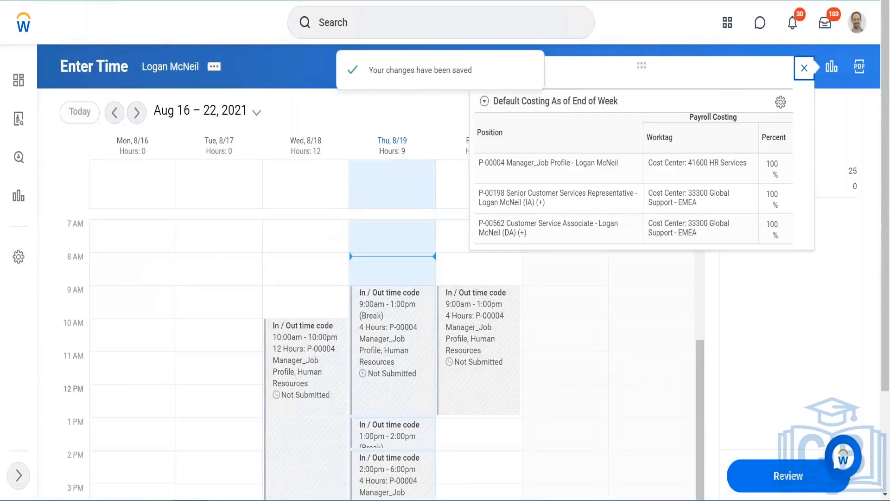
{"action": "left_click", "coordinate": [804, 68]}
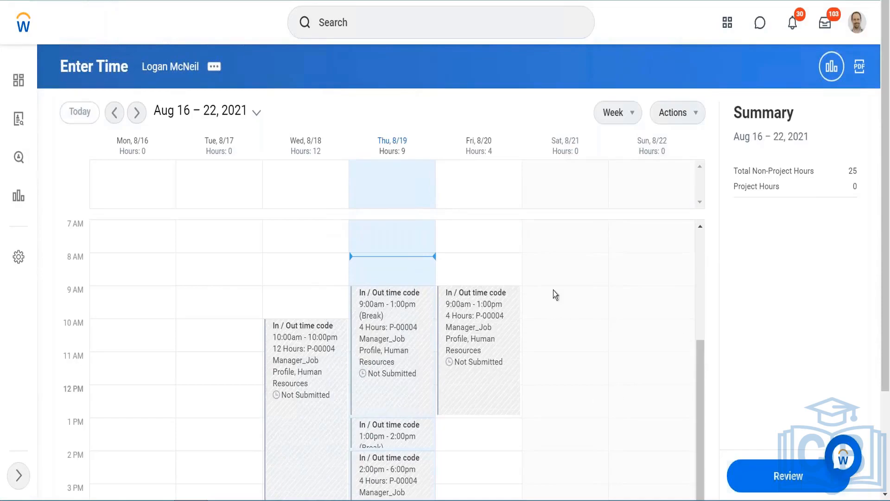
- Enter a Project Time entry on Tuesday 8/17 from 10:00 AM to 8:00 PM
{"action": "left_click", "coordinate": [230, 248]}
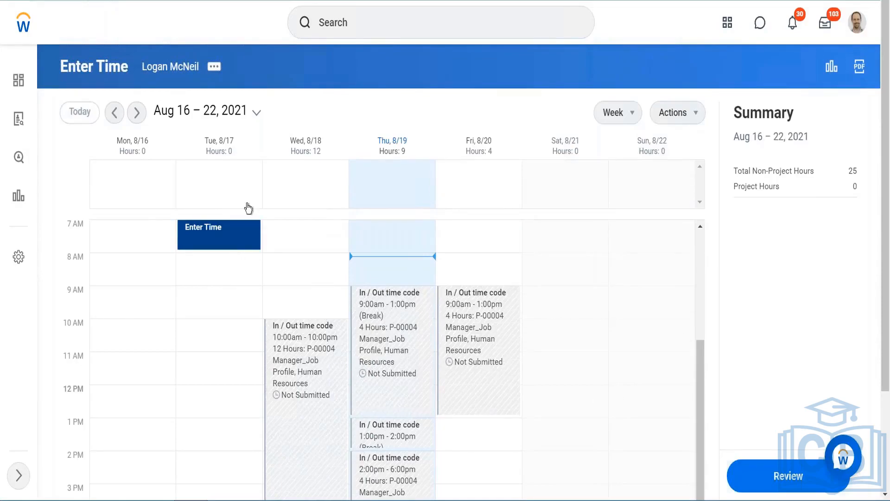
{"action": "left_click", "coordinate": [238, 224]}
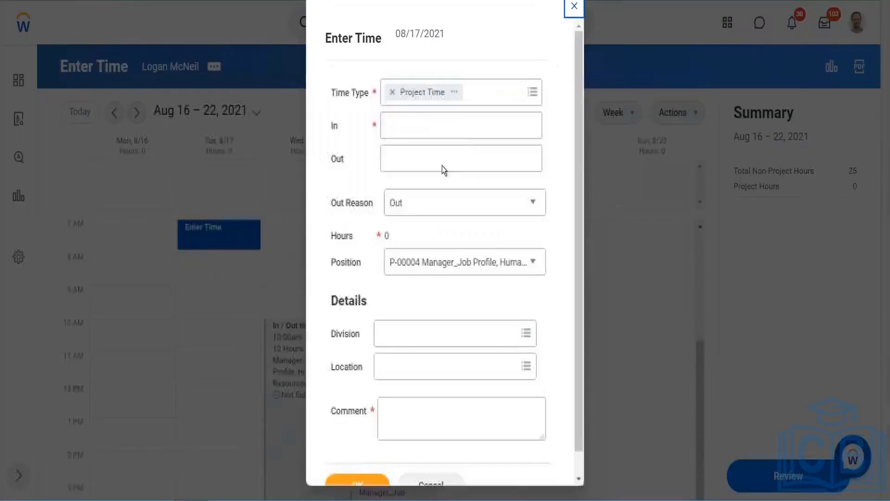
{"action": "left_click", "coordinate": [439, 122]}
{"action": "type", "text": "1"}
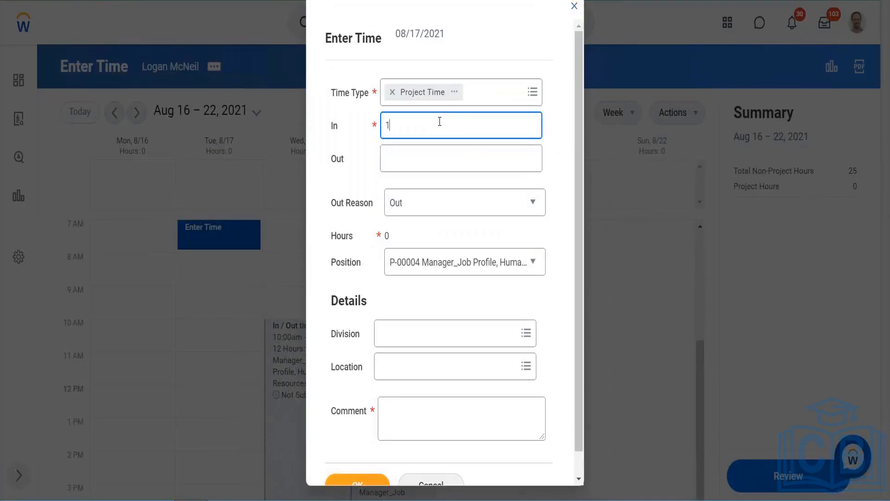
{"action": "type", "text": "0"}
{"action": "key", "text": "Tab"}
{"action": "type", "text": "20"}
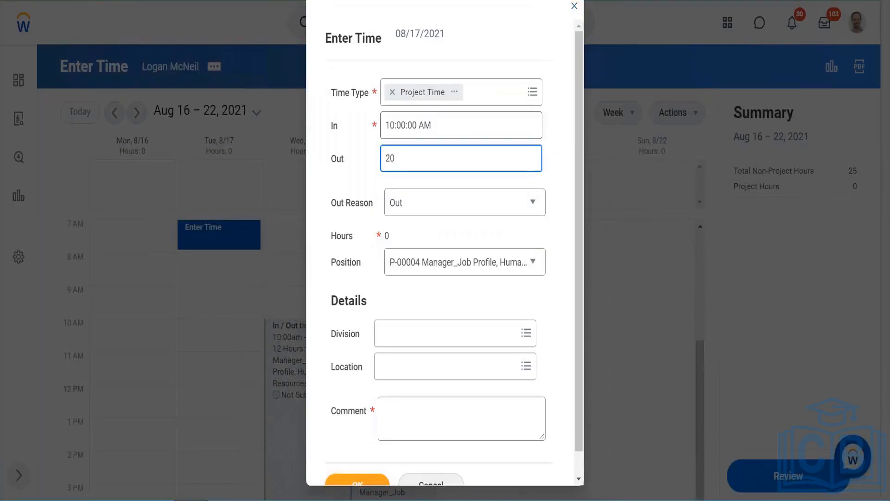
{"action": "left_click", "coordinate": [447, 240]}
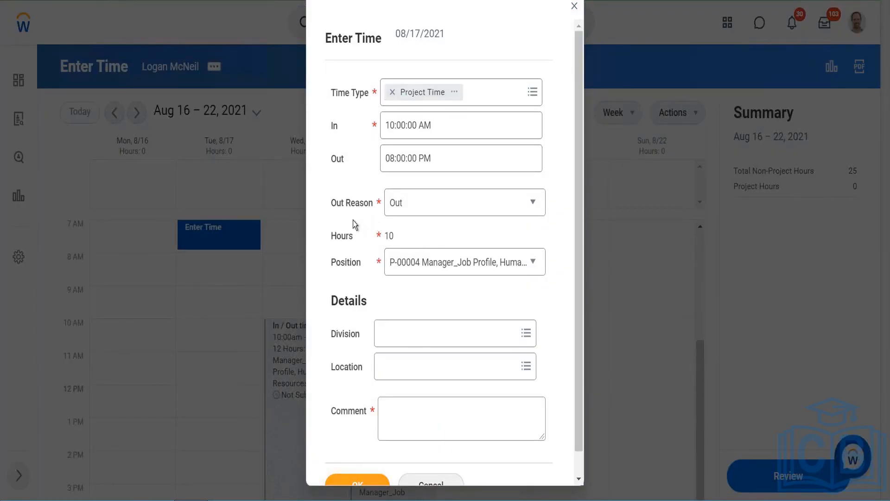
- Enter the comment Testing and save the Project Time entry
{"action": "scroll", "coordinate": [352, 221], "scroll_direction": "down", "scroll_amount": 1}
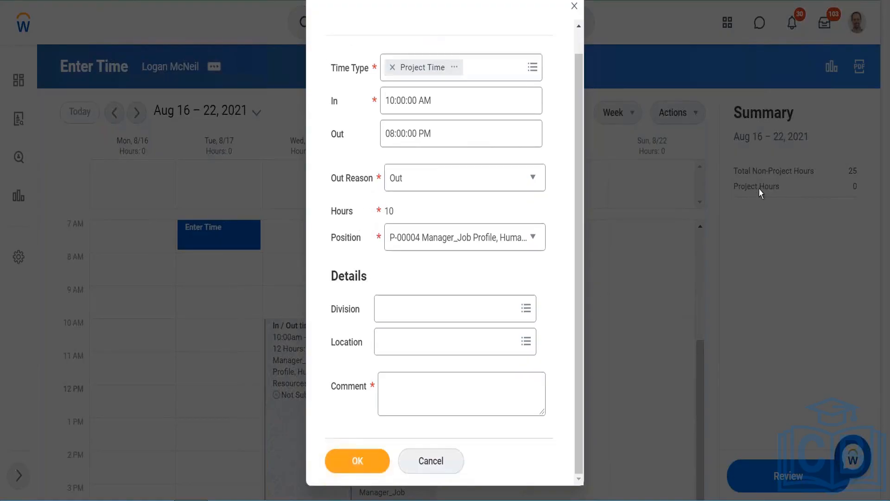
{"action": "left_click", "coordinate": [360, 465]}
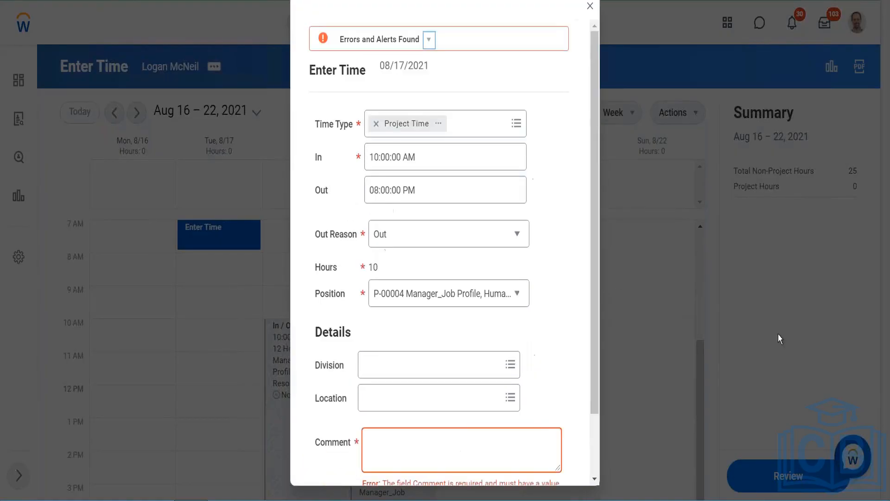
{"action": "left_click", "coordinate": [467, 433]}
{"action": "type", "text": "Testing"}
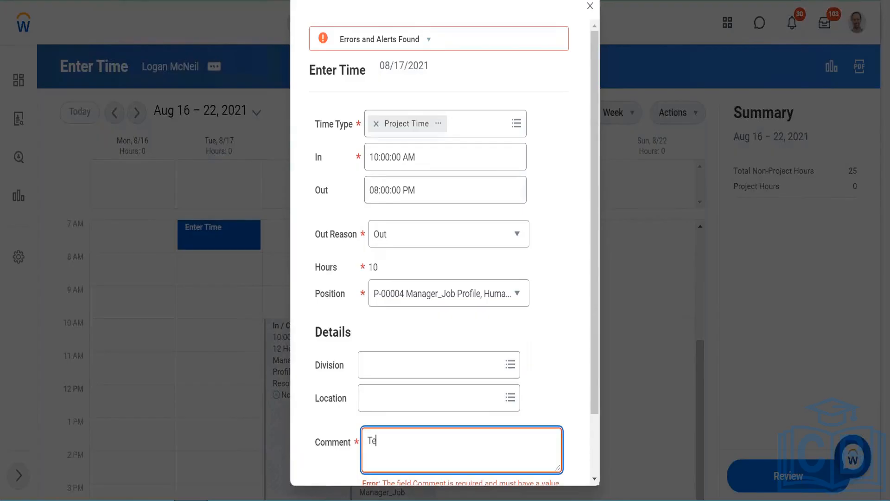
{"action": "left_click", "coordinate": [575, 301]}
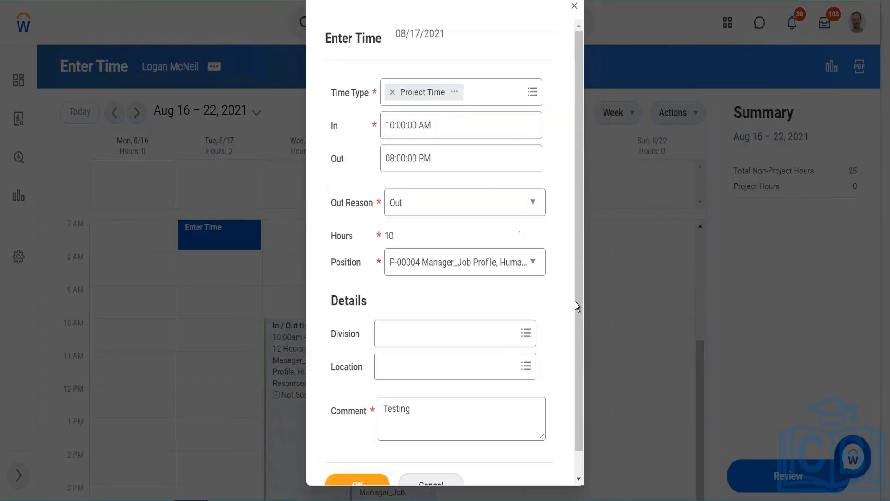
{"action": "scroll", "coordinate": [575, 302], "scroll_direction": "down", "scroll_amount": 1}
{"action": "left_click", "coordinate": [359, 462]}
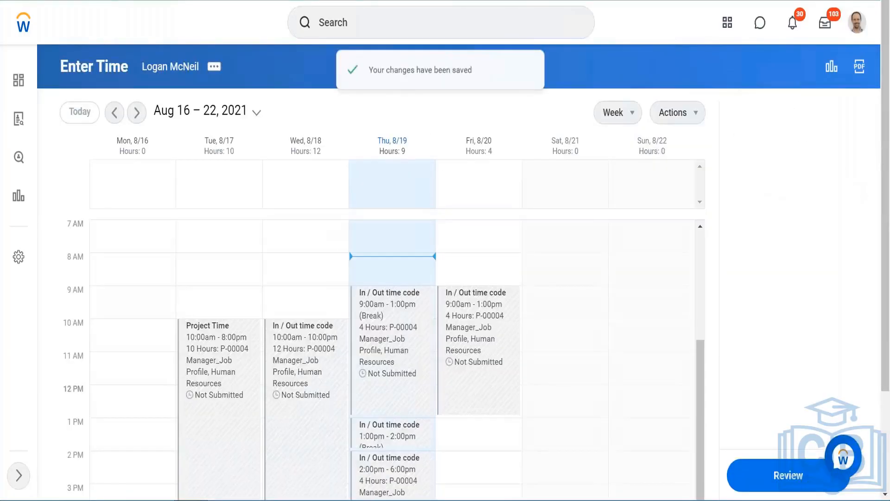
{"action": "scroll", "coordinate": [177, 97], "scroll_direction": "down", "scroll_amount": 3}
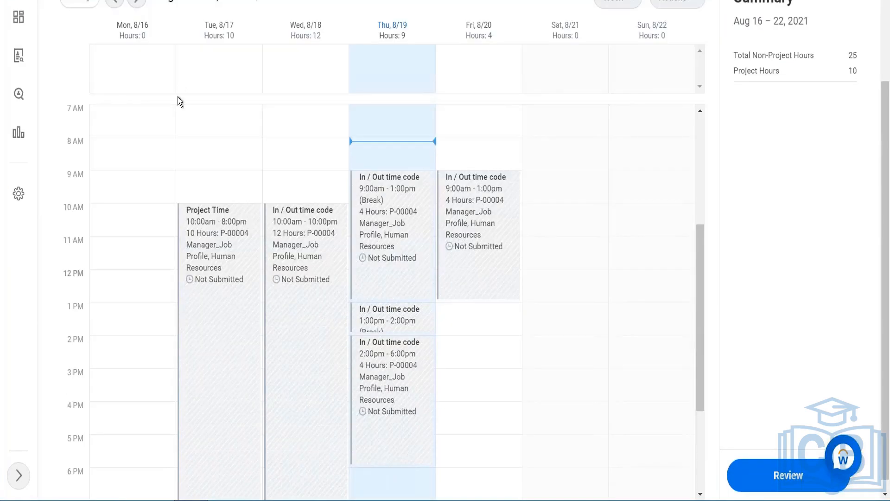
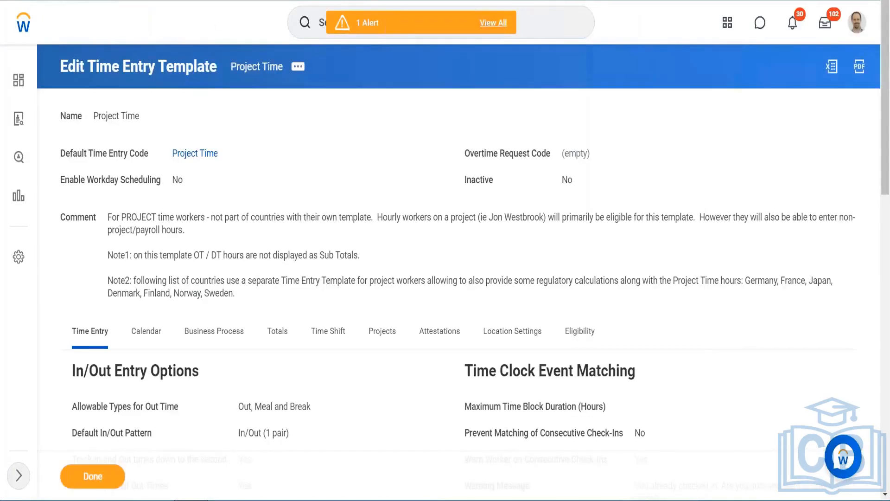
- Open the View Time Off Plan report for the AUS Time in Lieu plan
{"action": "left_click", "coordinate": [530, 30]}
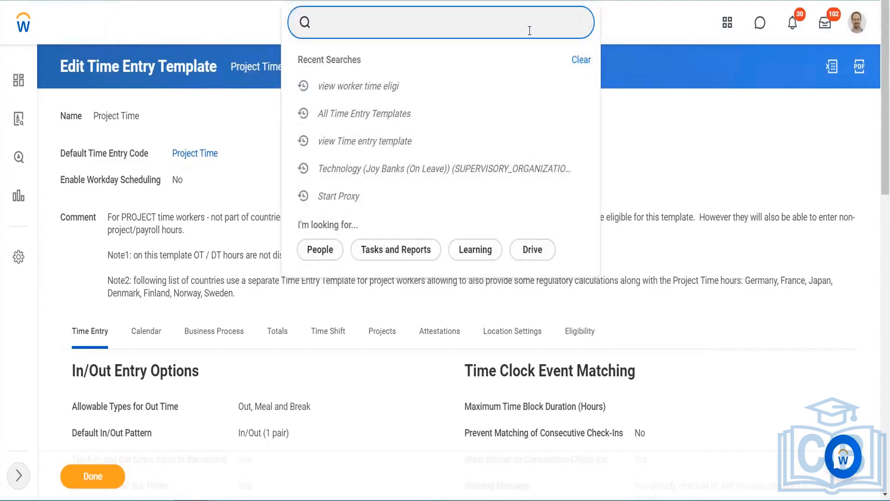
{"action": "type", "text": "view pro"}
{"action": "key", "text": "BackSpace"}
{"action": "key", "text": "BackSpace"}
{"action": "key", "text": "BackSpace"}
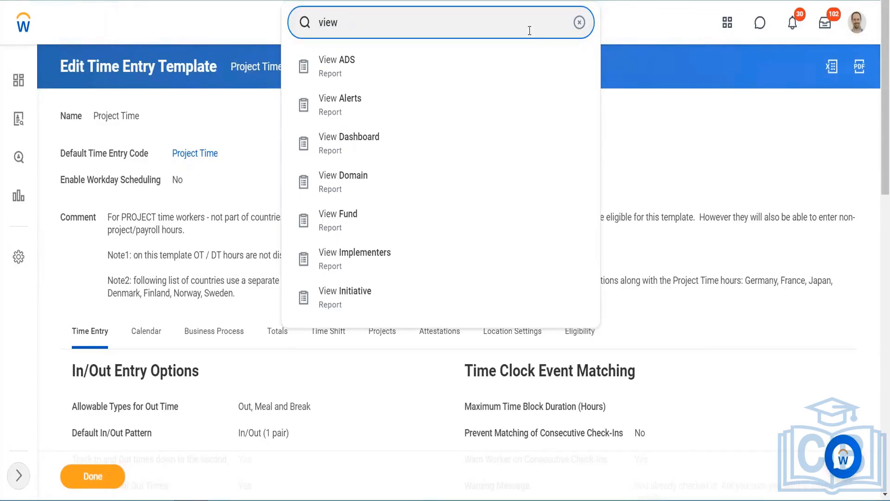
{"action": "type", "text": "time off plan"}
{"action": "key", "text": "Return"}
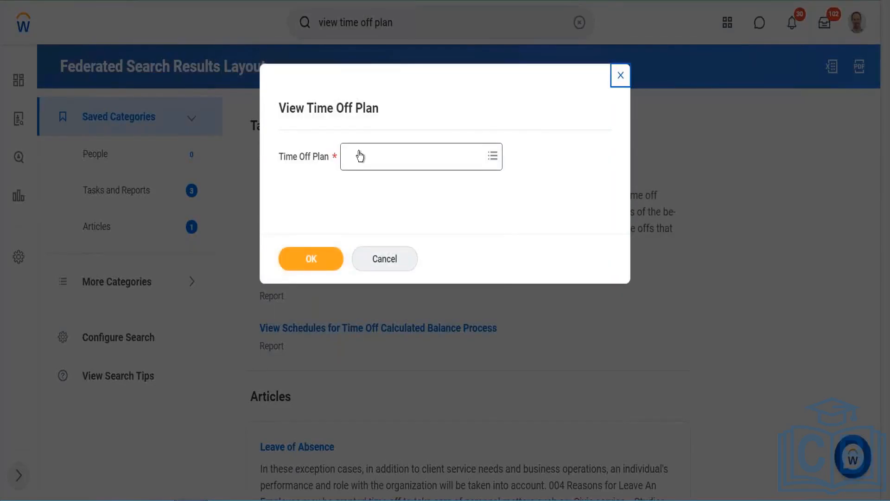
{"action": "left_click", "coordinate": [413, 155]}
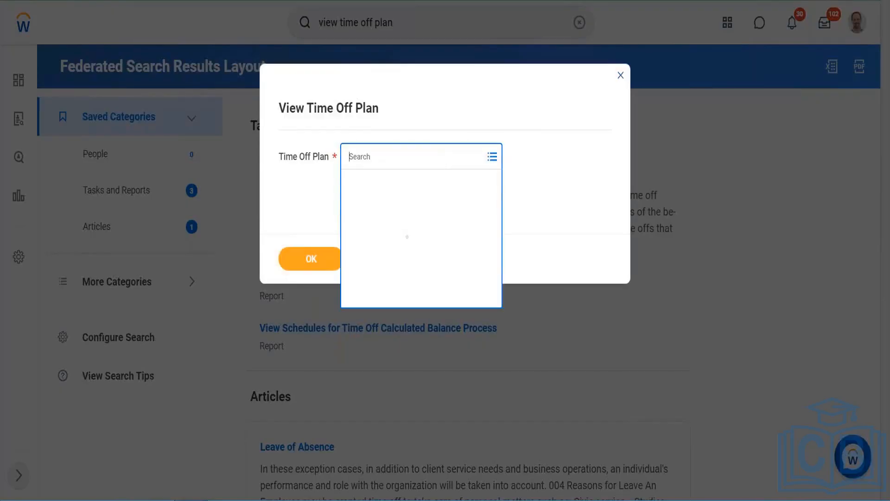
{"action": "type", "text": "Time in"}
{"action": "key", "text": "Return"}
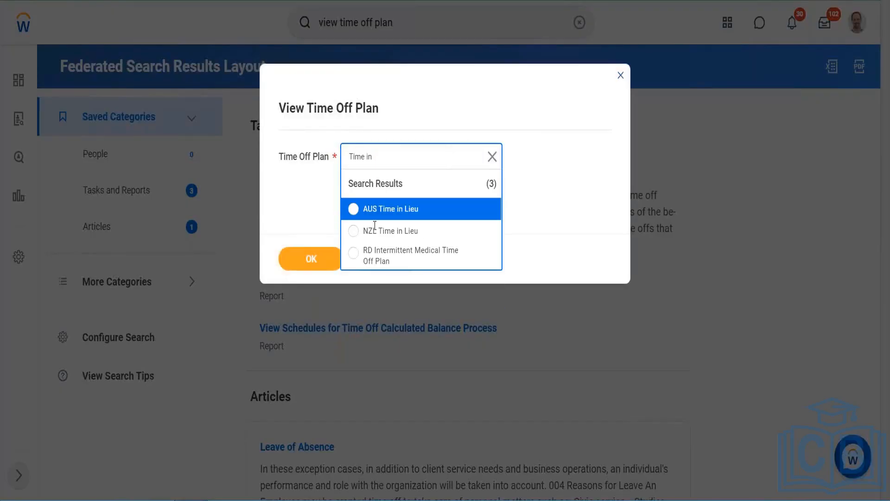
{"action": "left_click", "coordinate": [310, 258]}
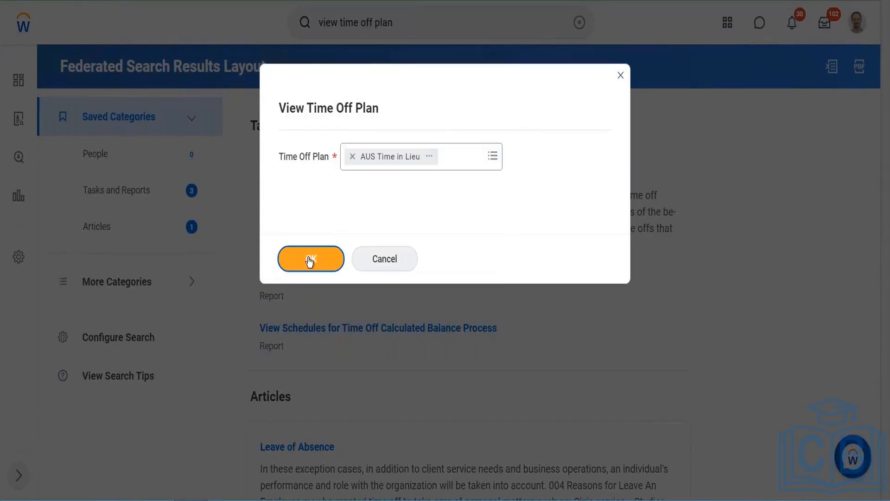
{"action": "left_click", "coordinate": [311, 258]}
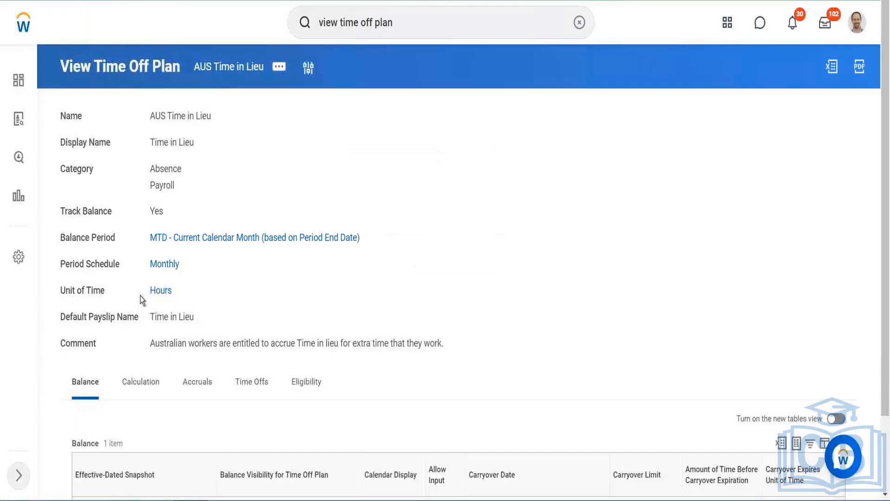
- Edit the AUS Time in Lieu plan on its existing 01/01/2020 effective date, review its carryover settings, and submit
{"action": "left_click", "coordinate": [205, 383]}
{"action": "left_click", "coordinate": [278, 66]}
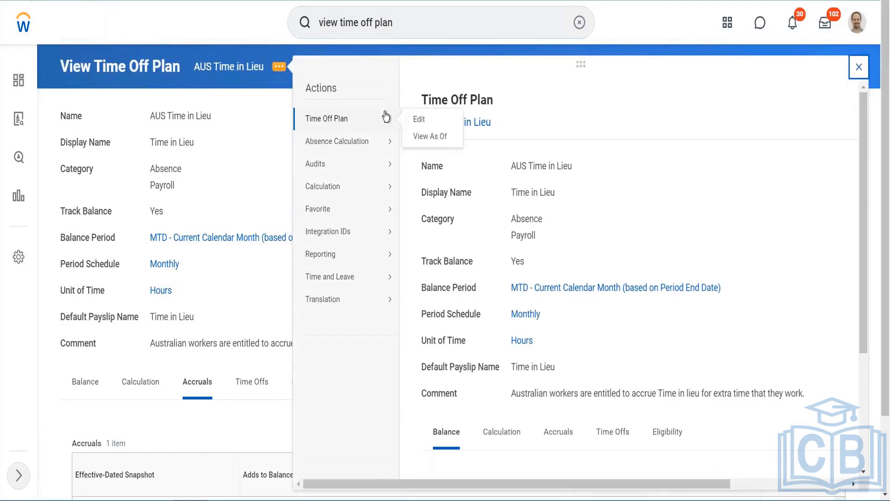
{"action": "mouse_move", "coordinate": [385, 113]}
{"action": "left_click", "coordinate": [419, 119]}
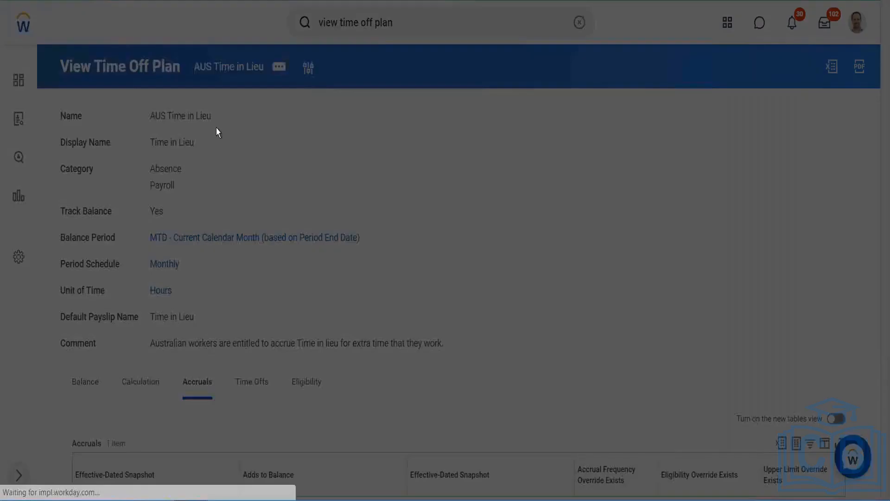
{"action": "left_click", "coordinate": [416, 237]}
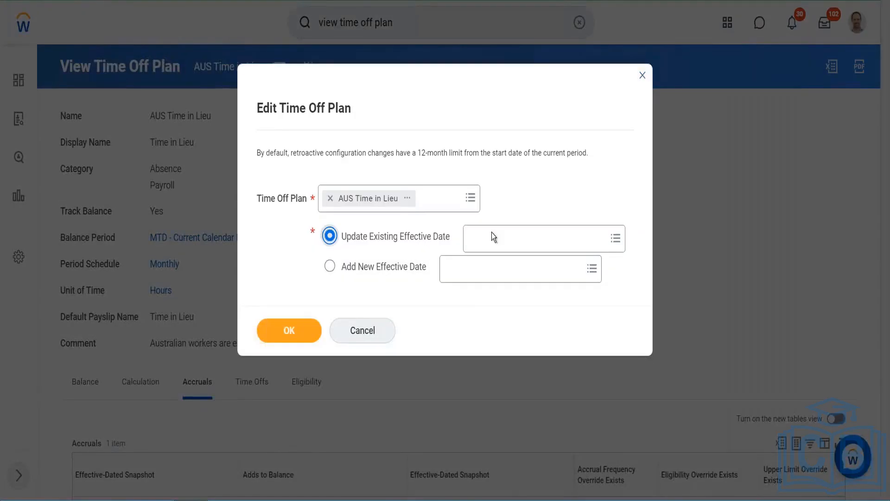
{"action": "left_click", "coordinate": [533, 239]}
{"action": "left_click", "coordinate": [492, 262]}
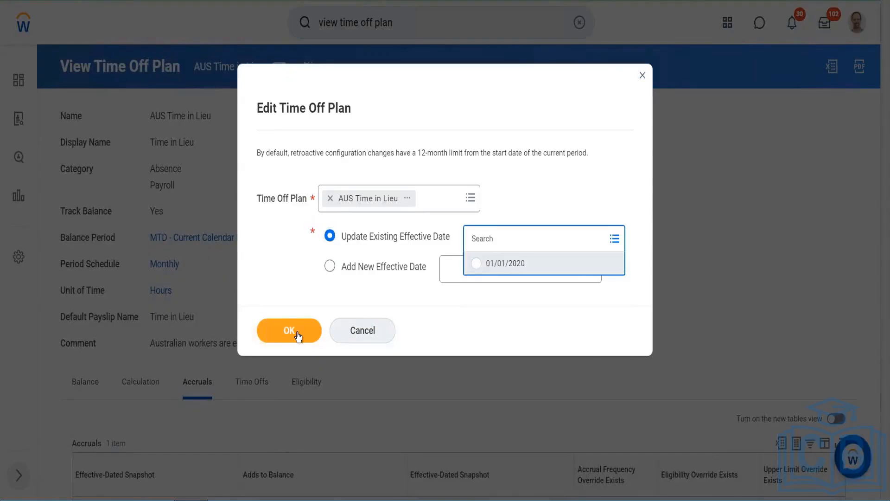
{"action": "left_click", "coordinate": [289, 331]}
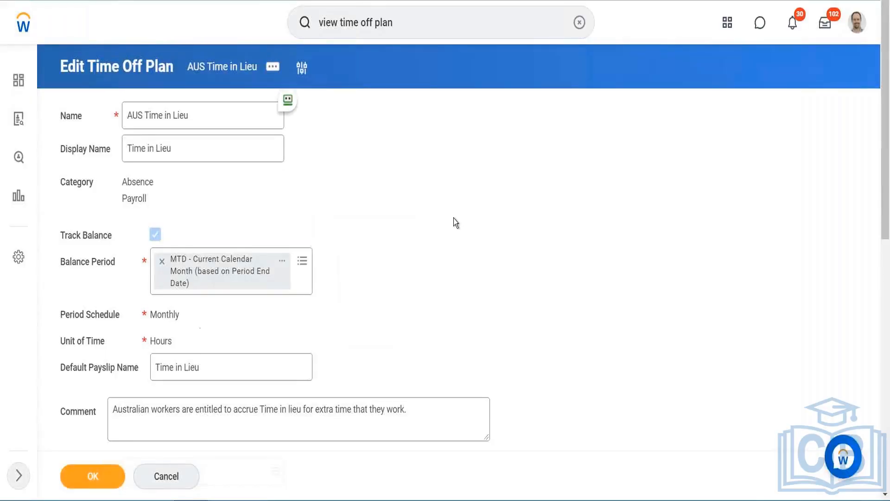
{"action": "scroll", "coordinate": [164, 177], "scroll_direction": "down", "scroll_amount": 10}
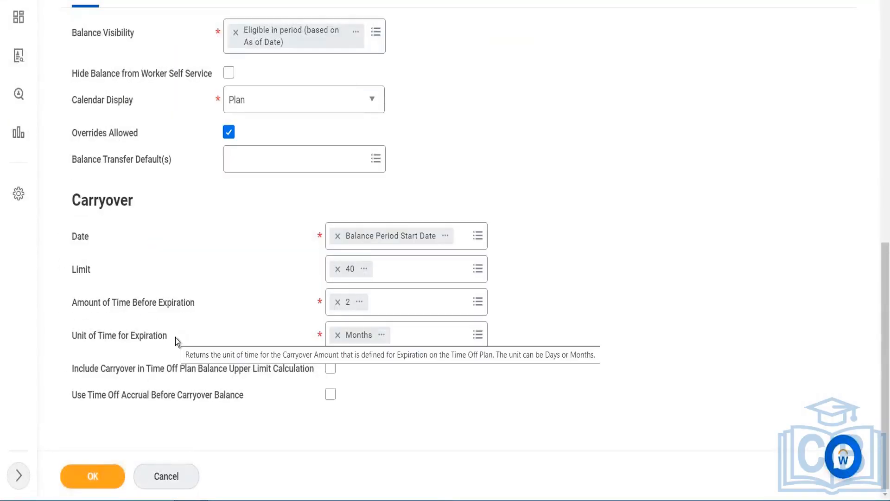
{"action": "scroll", "coordinate": [175, 338], "scroll_direction": "up", "scroll_amount": 5}
{"action": "left_click", "coordinate": [94, 465]}
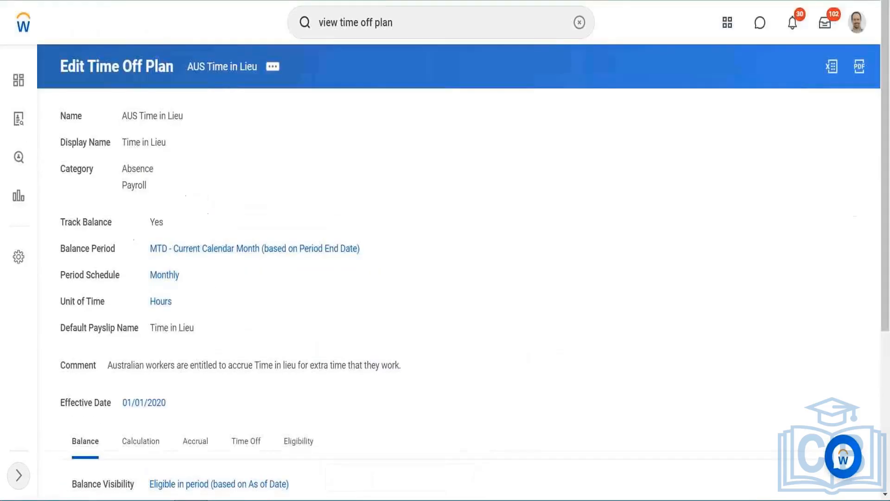
- Open the AUS Time in Lieu Days accrual for editing on its Initial Snapshot
{"action": "left_click", "coordinate": [190, 439]}
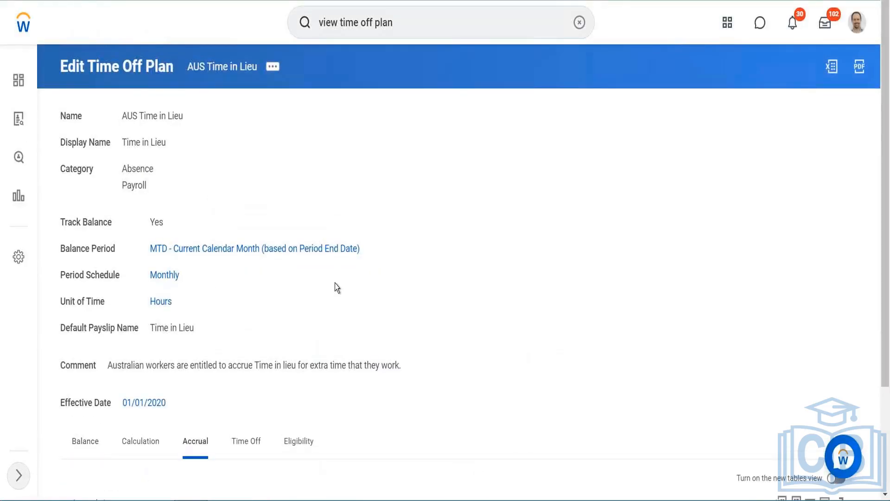
{"action": "scroll", "coordinate": [258, 366], "scroll_direction": "down", "scroll_amount": 3}
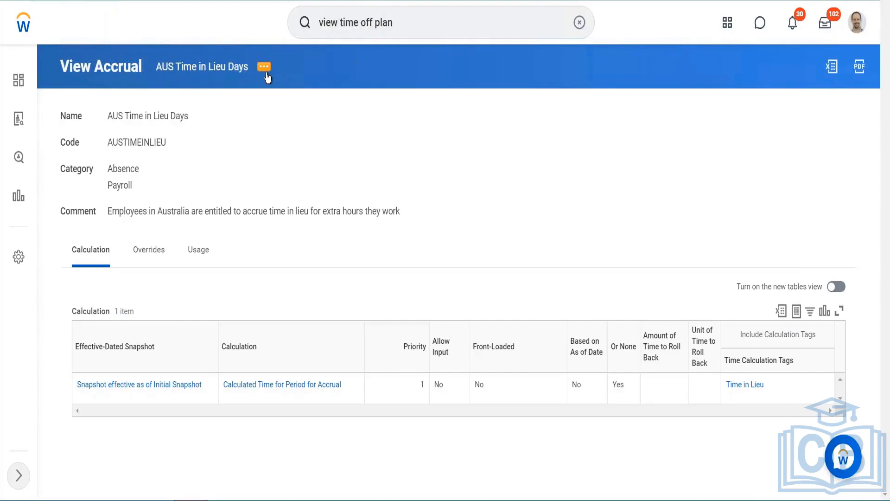
{"action": "left_click", "coordinate": [264, 68]}
{"action": "mouse_move", "coordinate": [337, 117]}
{"action": "mouse_move", "coordinate": [378, 111]}
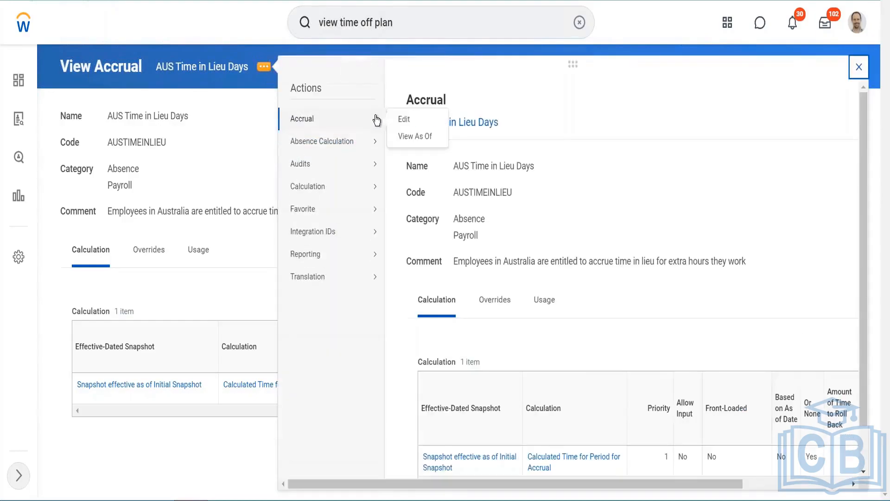
{"action": "left_click", "coordinate": [404, 120]}
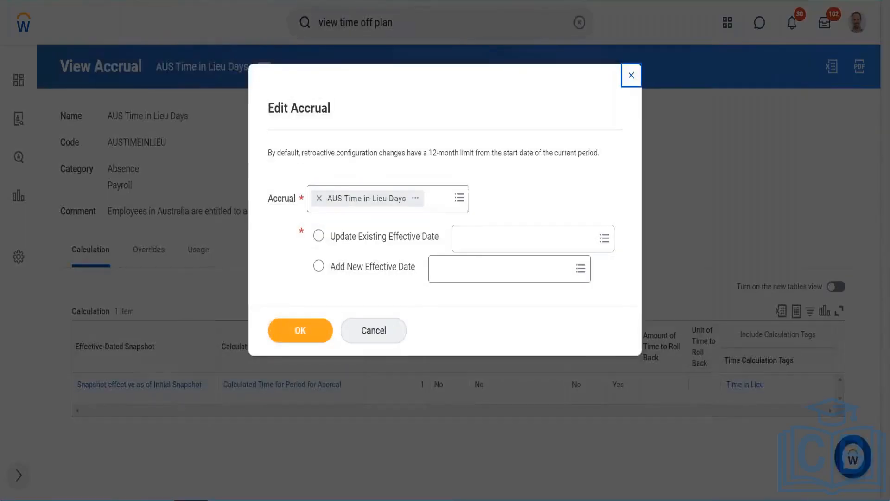
{"action": "left_click", "coordinate": [523, 238]}
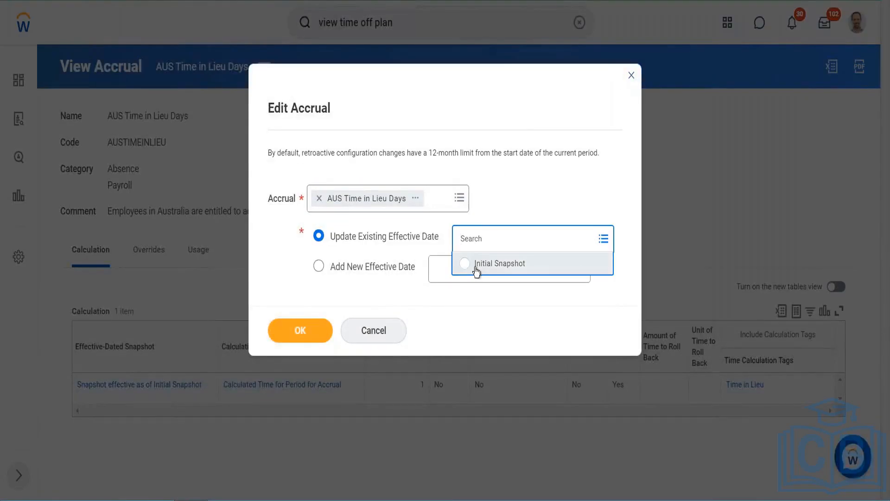
{"action": "left_click", "coordinate": [477, 261]}
{"action": "left_click", "coordinate": [299, 342]}
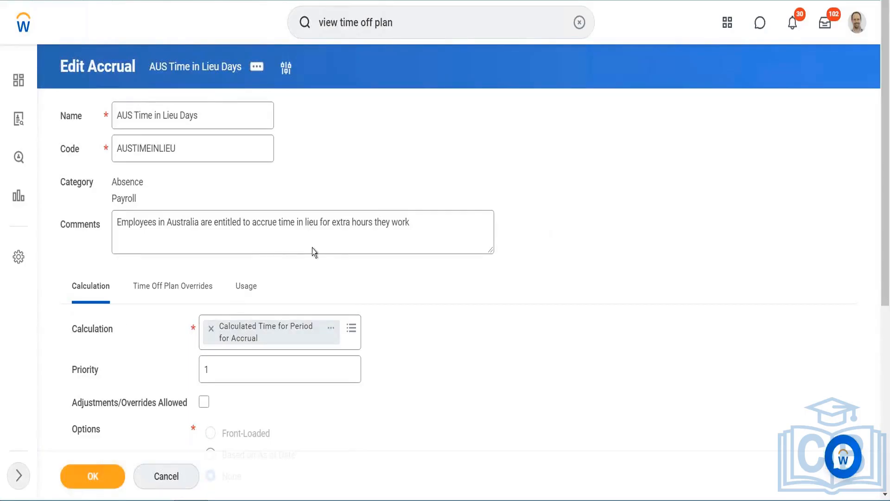
- Add Project Time to the accrual's time calculation tags and save the accrual
{"action": "scroll", "coordinate": [420, 153], "scroll_direction": "down", "scroll_amount": 5}
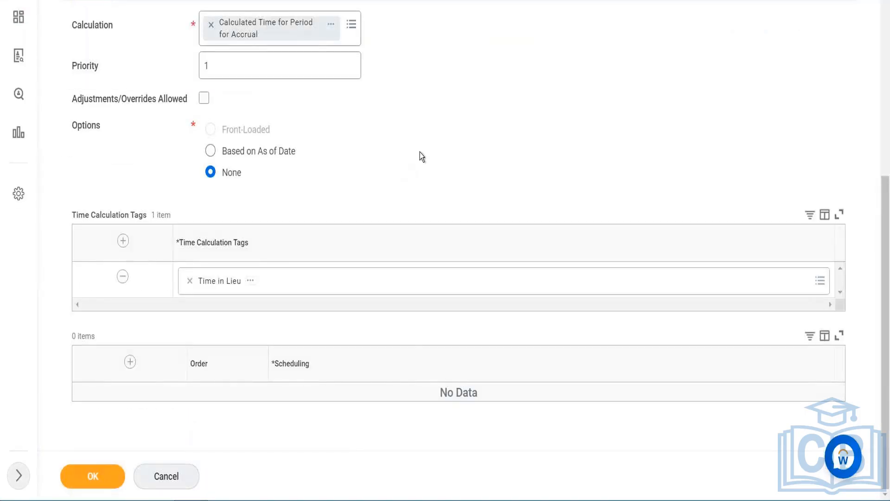
{"action": "left_click", "coordinate": [123, 240]}
{"action": "left_click", "coordinate": [210, 288]}
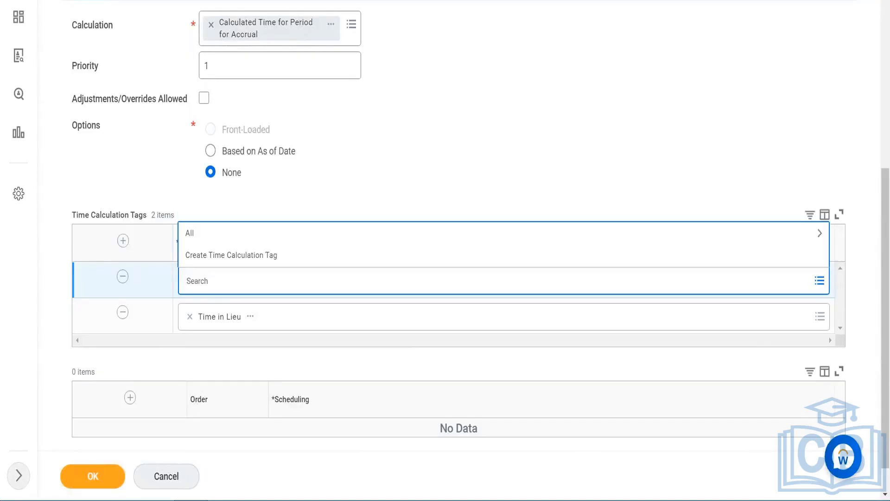
{"action": "type", "text": "Project"}
{"action": "key", "text": "Return"}
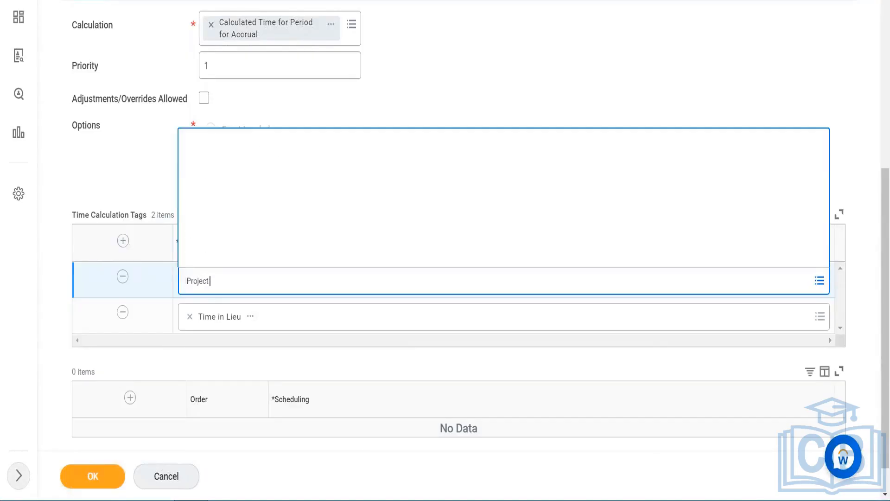
{"action": "left_click", "coordinate": [224, 221]}
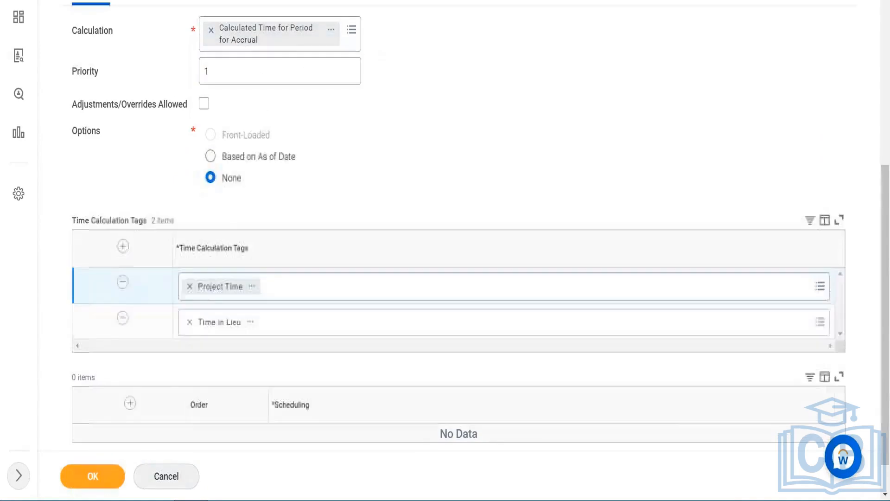
{"action": "scroll", "coordinate": [122, 283], "scroll_direction": "up", "scroll_amount": 1}
{"action": "left_click", "coordinate": [123, 287]}
{"action": "left_click", "coordinate": [96, 483]}
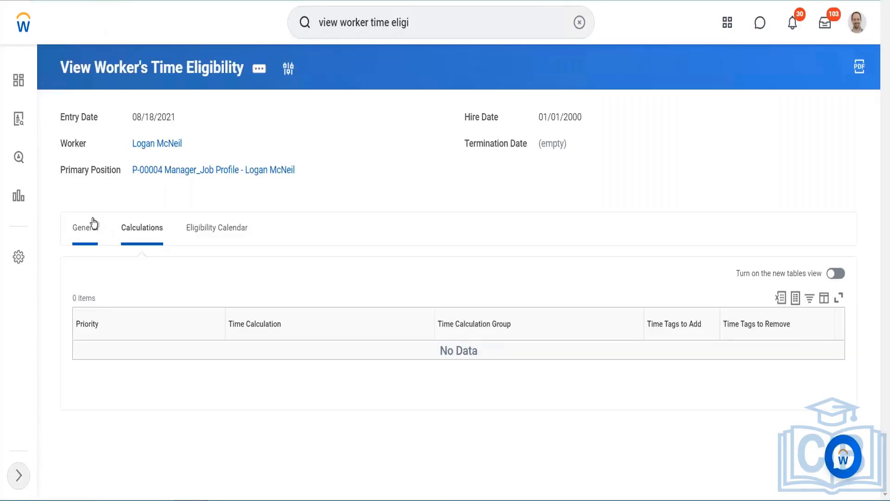
- Open the worker's Project Time entry template from the time eligibility view and review its Projects settings
{"action": "left_click", "coordinate": [95, 227]}
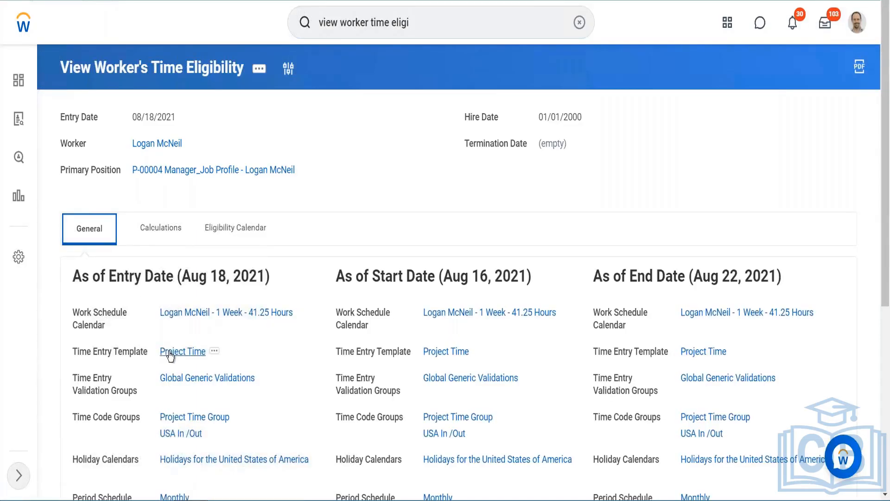
{"action": "right_click", "coordinate": [170, 356]}
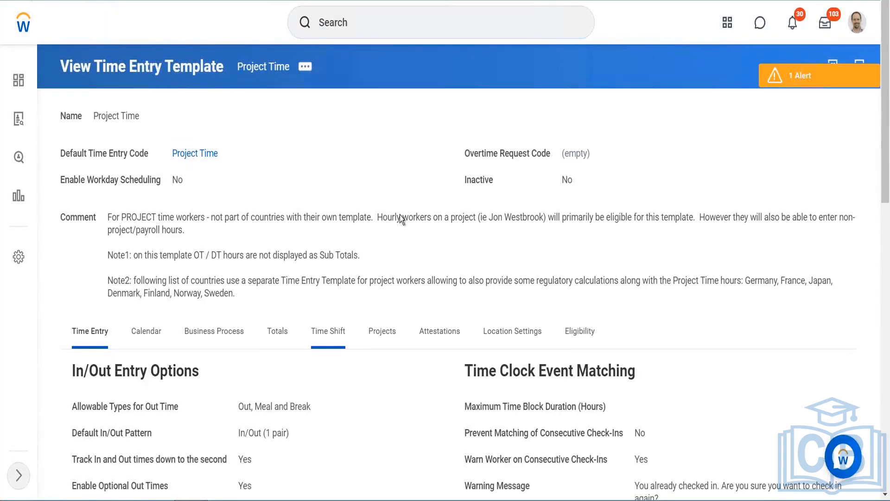
{"action": "scroll", "coordinate": [317, 219], "scroll_direction": "down", "scroll_amount": 3}
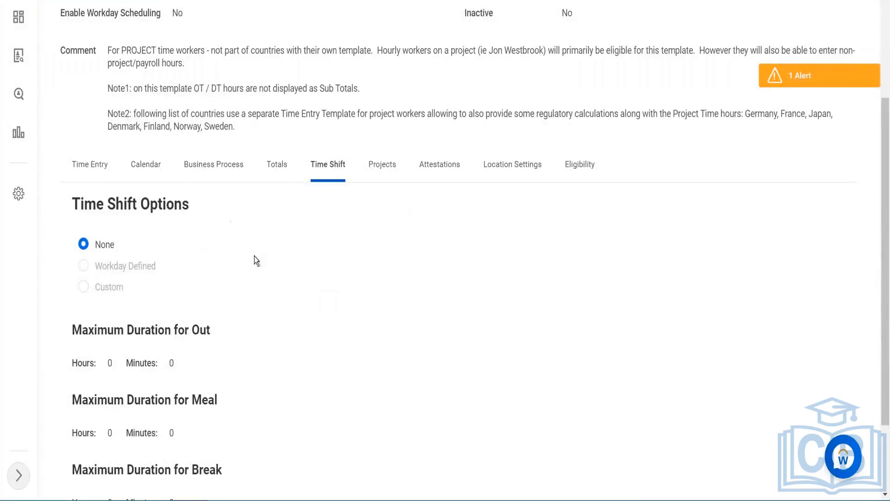
{"action": "left_click", "coordinate": [393, 166]}
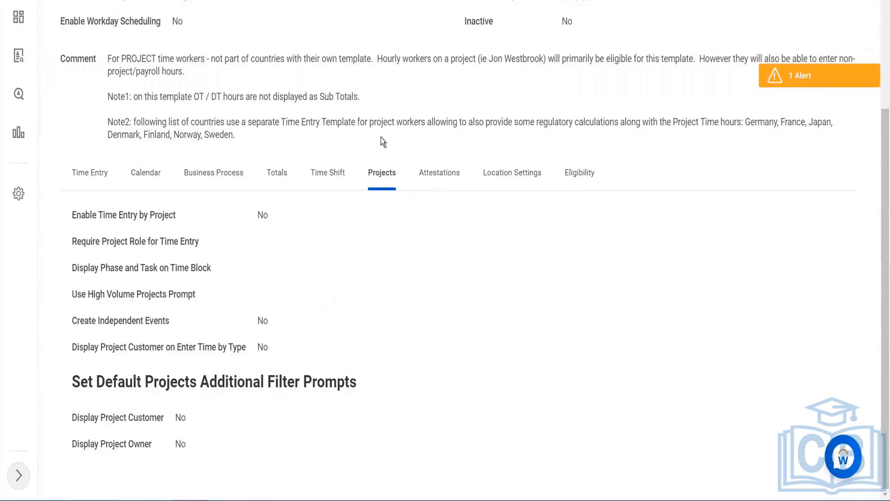
{"action": "scroll", "coordinate": [388, 130], "scroll_direction": "up", "scroll_amount": 2}
- Open the Project Time entry template for editing and go to its Projects settings
{"action": "left_click", "coordinate": [305, 30]}
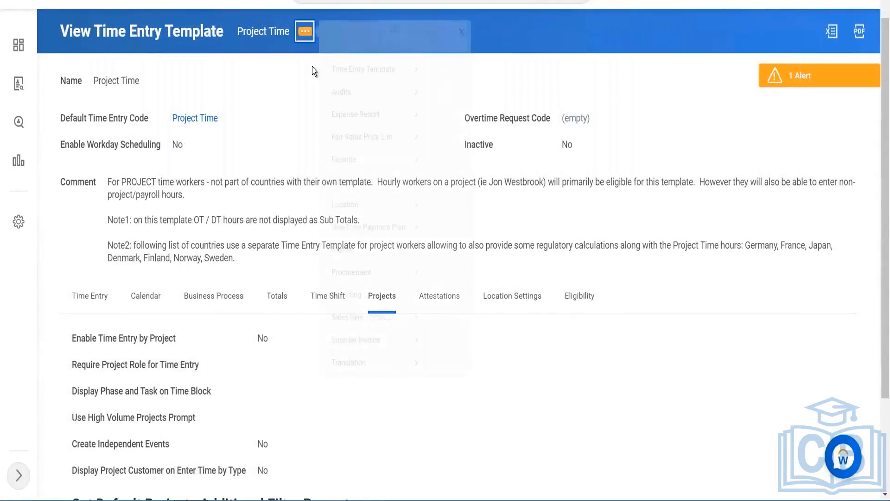
{"action": "mouse_move", "coordinate": [327, 69]}
{"action": "left_click", "coordinate": [449, 71]}
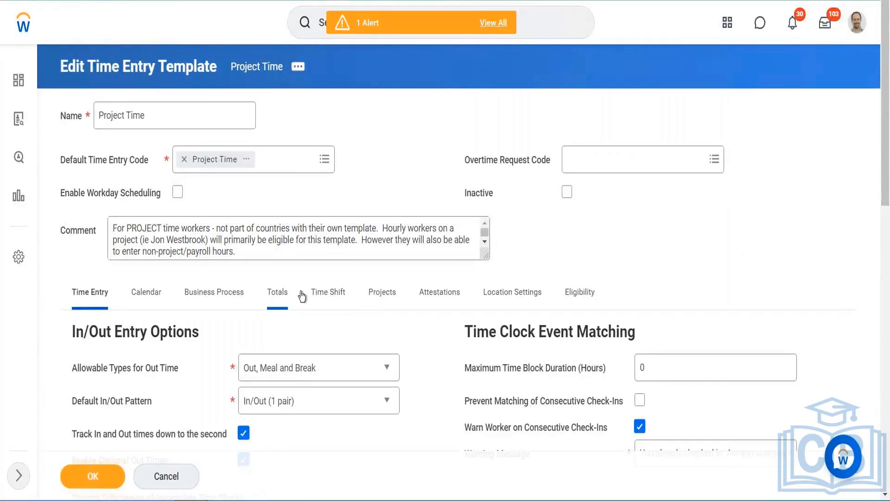
{"action": "left_click", "coordinate": [382, 291]}
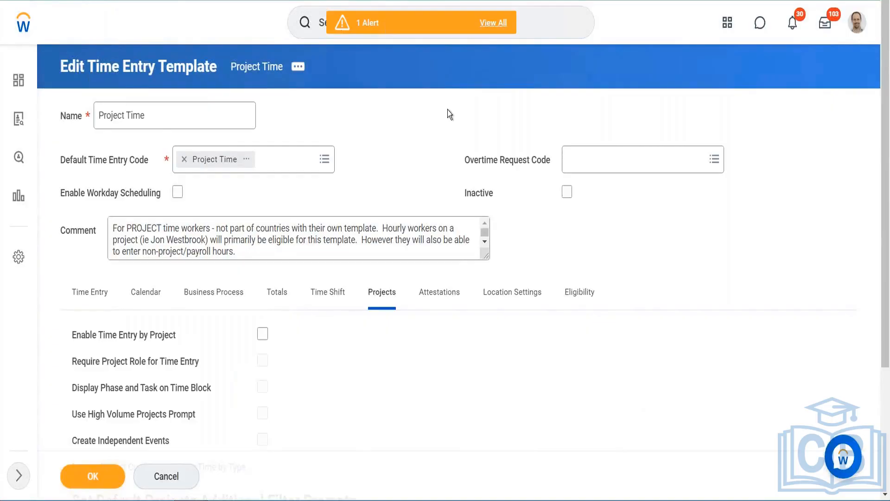
- Enable time entry by project, require project role, display phase and task on time block, and create independent events
{"action": "scroll", "coordinate": [449, 114], "scroll_direction": "down", "scroll_amount": 1}
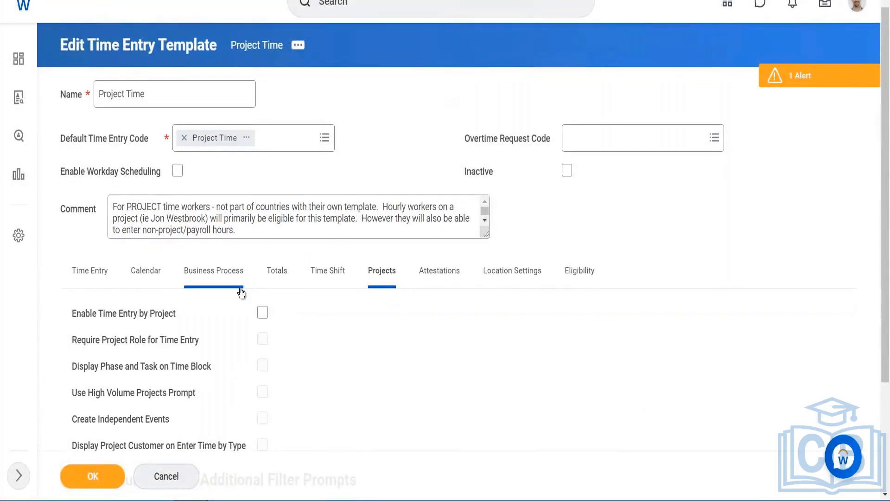
{"action": "left_click", "coordinate": [262, 313]}
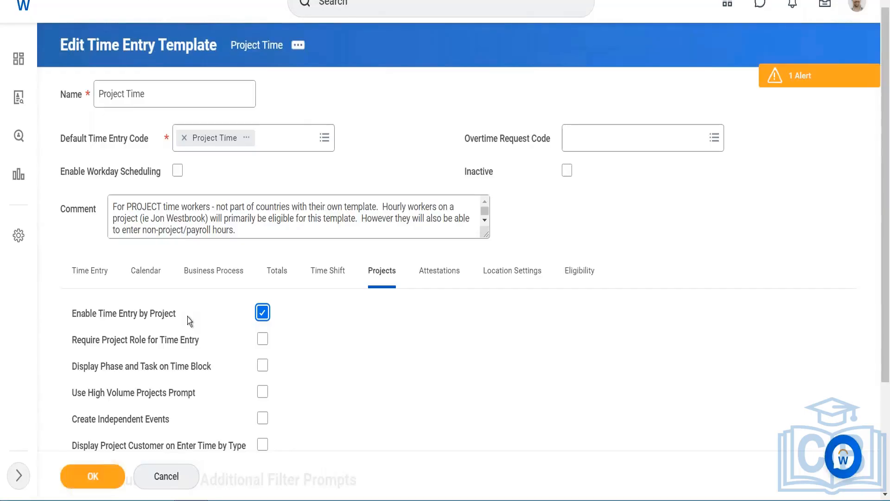
{"action": "left_click", "coordinate": [263, 339]}
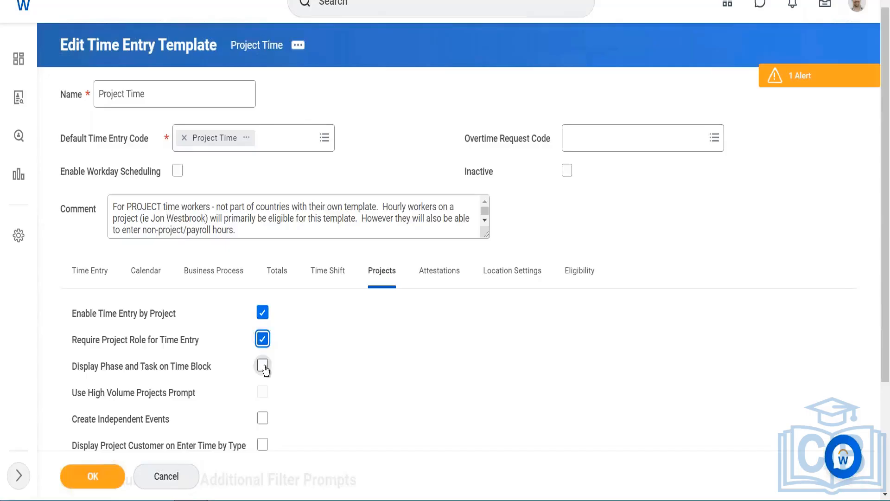
{"action": "left_click", "coordinate": [263, 364]}
{"action": "scroll", "coordinate": [224, 394], "scroll_direction": "down", "scroll_amount": 2}
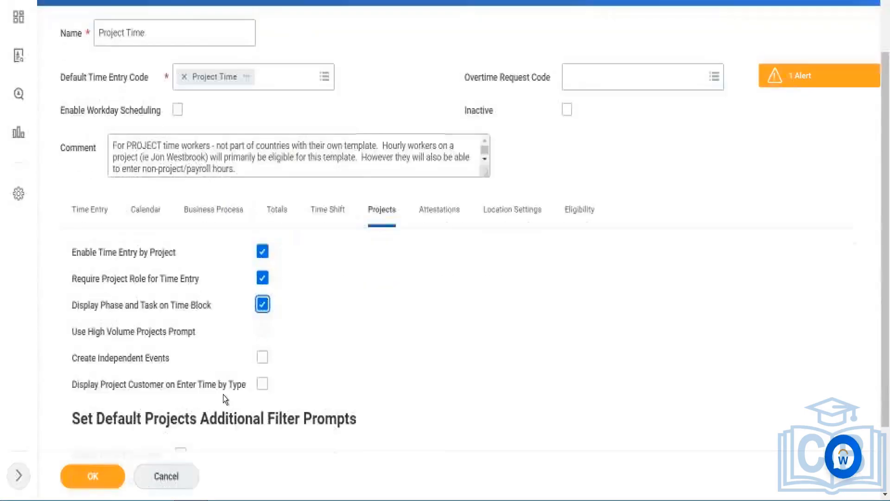
{"action": "left_click", "coordinate": [262, 355]}
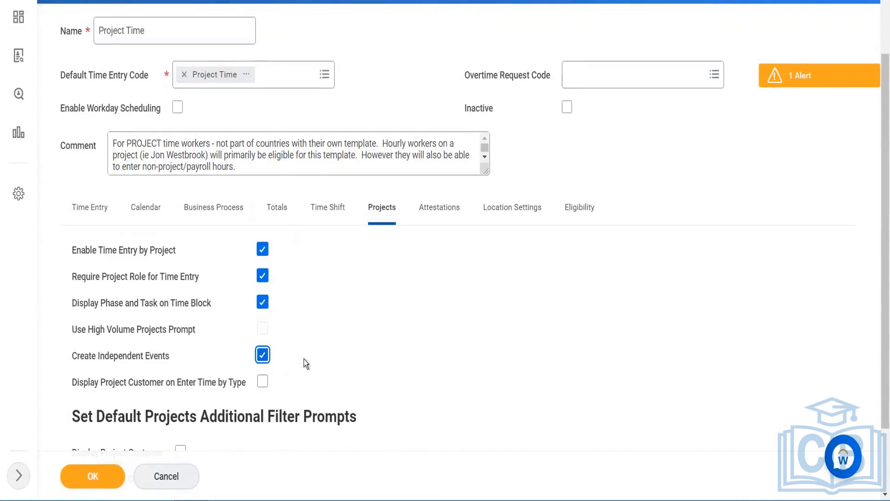
- Turn on Display Project Customer on Enter Time by Type plus the Display Project Customer and Display Project Owner filter prompts
{"action": "scroll", "coordinate": [213, 347], "scroll_direction": "down", "scroll_amount": 1}
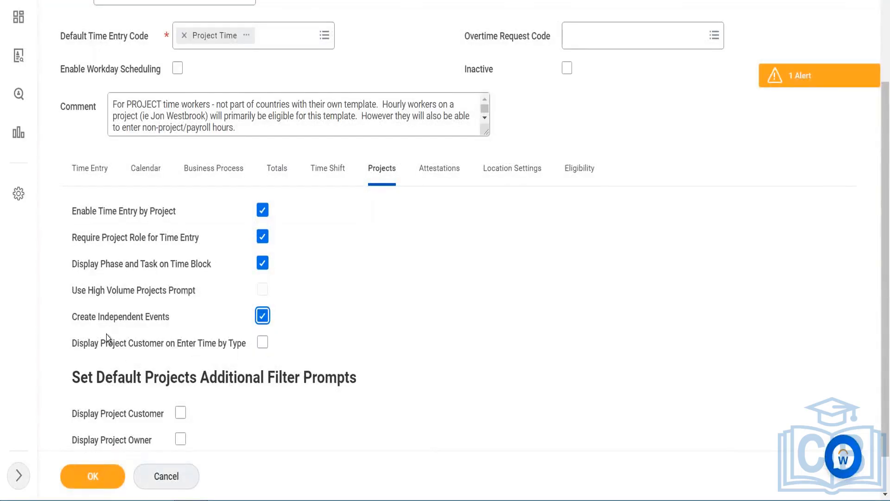
{"action": "left_click", "coordinate": [262, 342]}
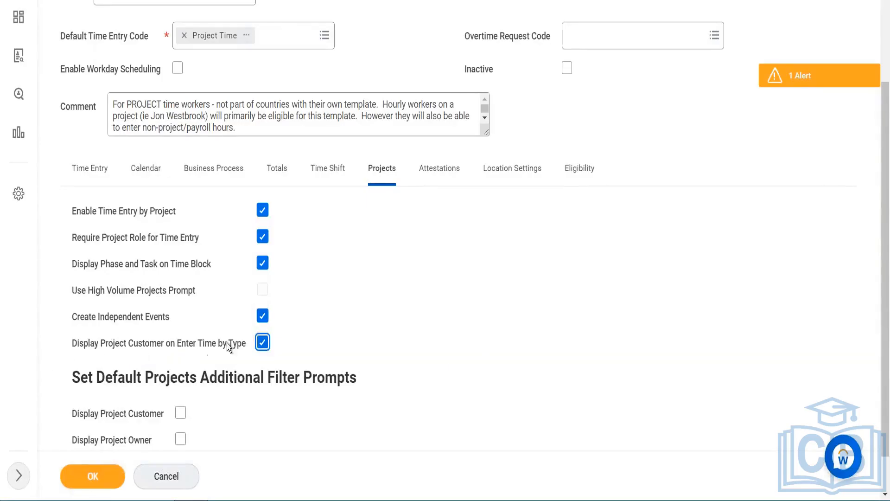
{"action": "scroll", "coordinate": [196, 351], "scroll_direction": "down", "scroll_amount": 1}
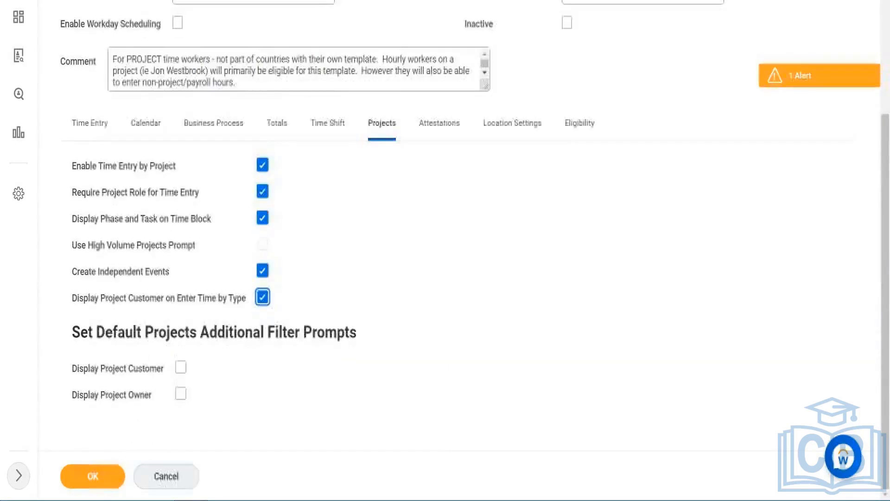
{"action": "left_click", "coordinate": [180, 367]}
{"action": "left_click", "coordinate": [181, 395]}
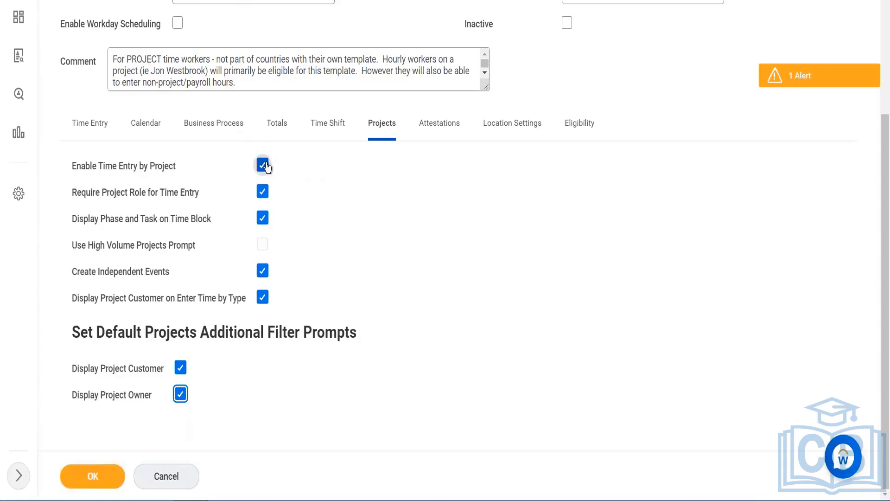
{"action": "mouse_move", "coordinate": [267, 168]}
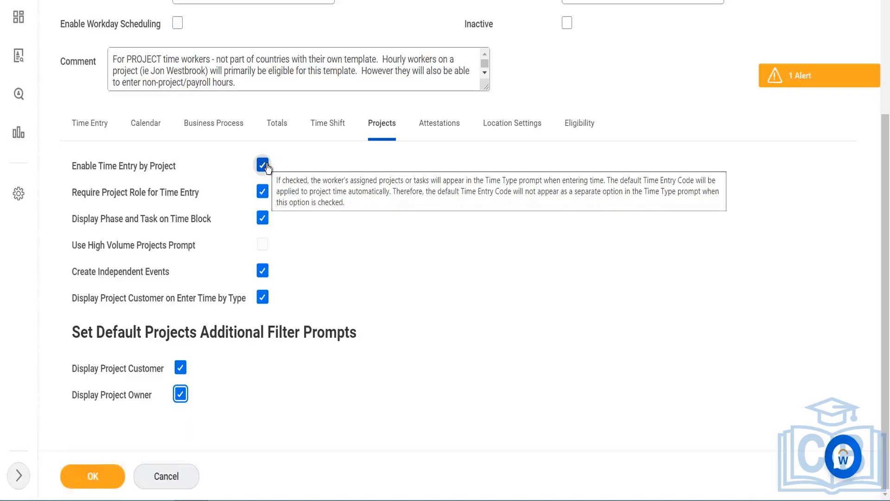
- Set the attestation meal length rule to Meal Length Rule 60 min and review that rule's definition and prompts
{"action": "left_click", "coordinate": [434, 132]}
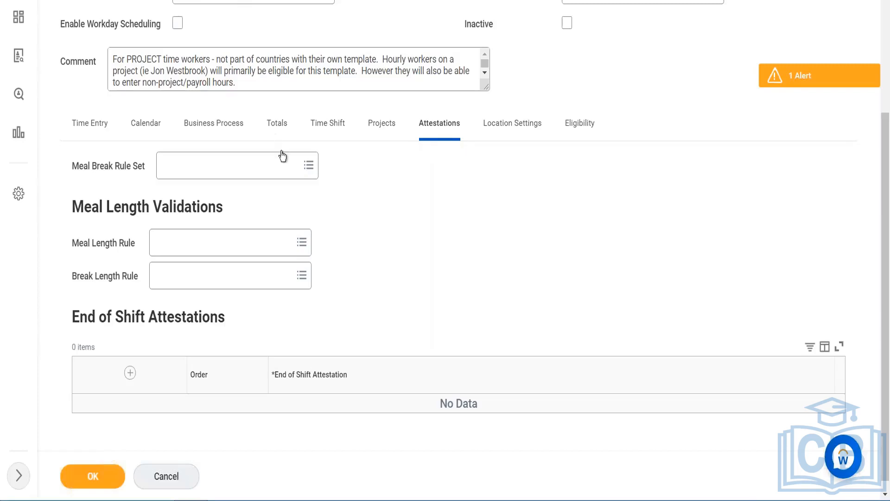
{"action": "left_click", "coordinate": [221, 236]}
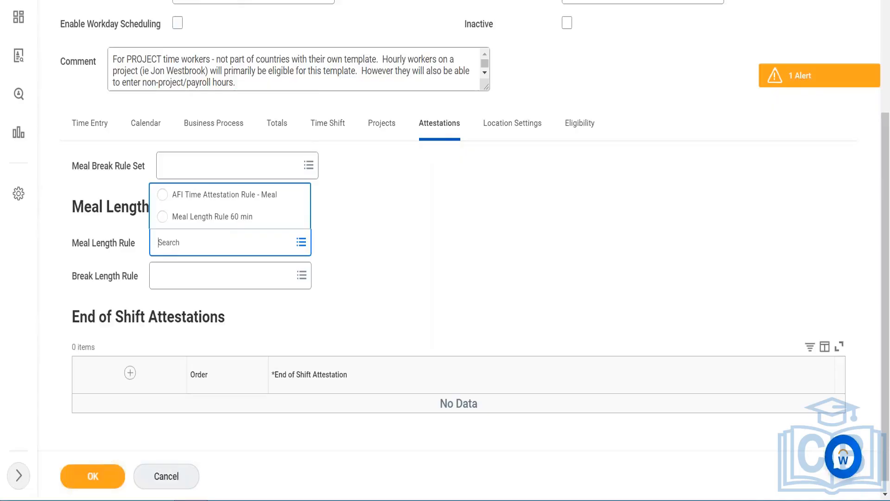
{"action": "left_click", "coordinate": [232, 217]}
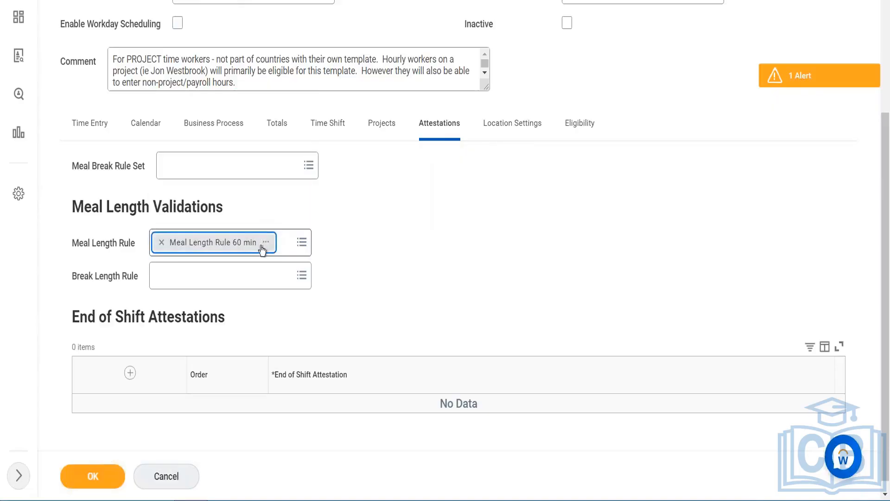
{"action": "left_click", "coordinate": [267, 246]}
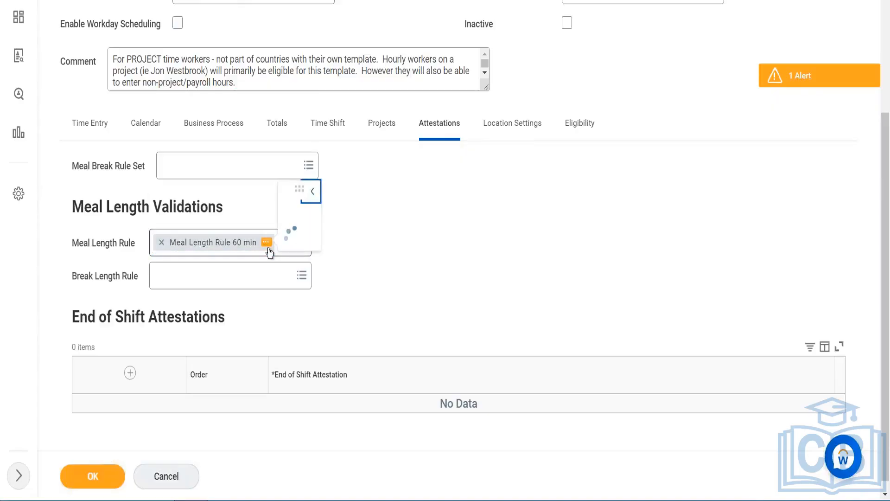
{"action": "scroll", "coordinate": [381, 185], "scroll_direction": "down", "scroll_amount": 3}
{"action": "scroll", "coordinate": [381, 185], "scroll_direction": "up", "scroll_amount": 3}
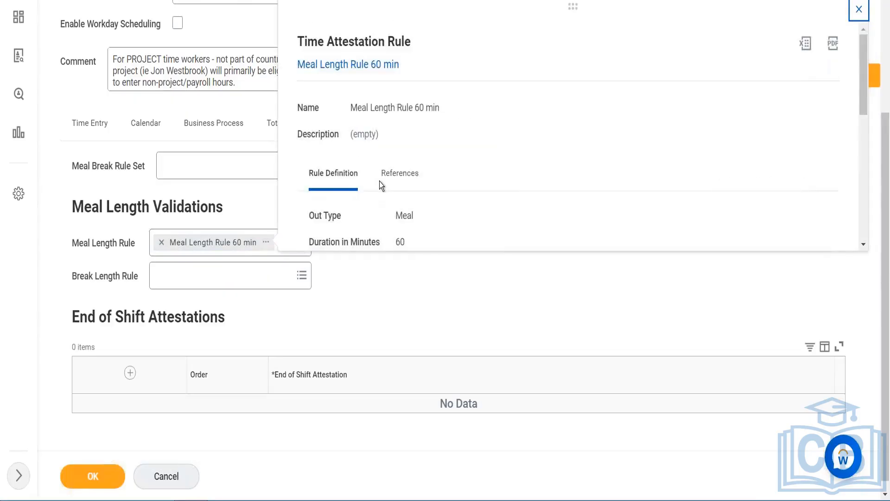
{"action": "scroll", "coordinate": [379, 182], "scroll_direction": "down", "scroll_amount": 8}
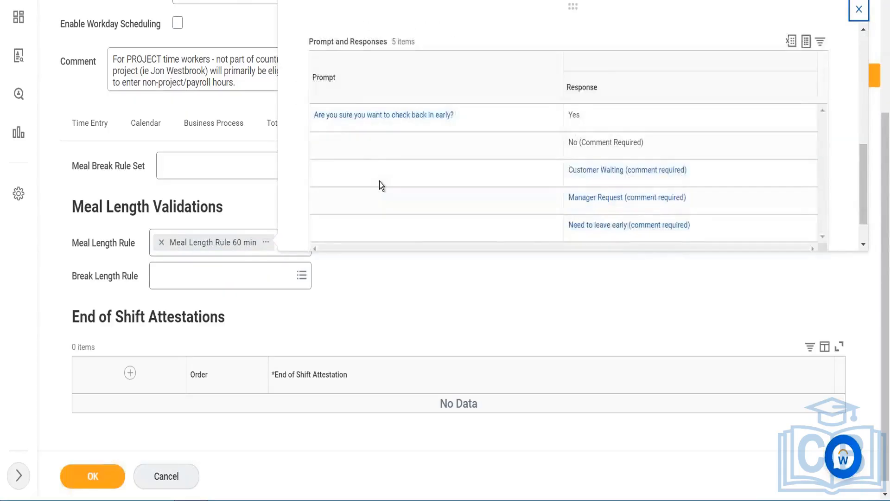
{"action": "scroll", "coordinate": [379, 182], "scroll_direction": "down", "scroll_amount": 2}
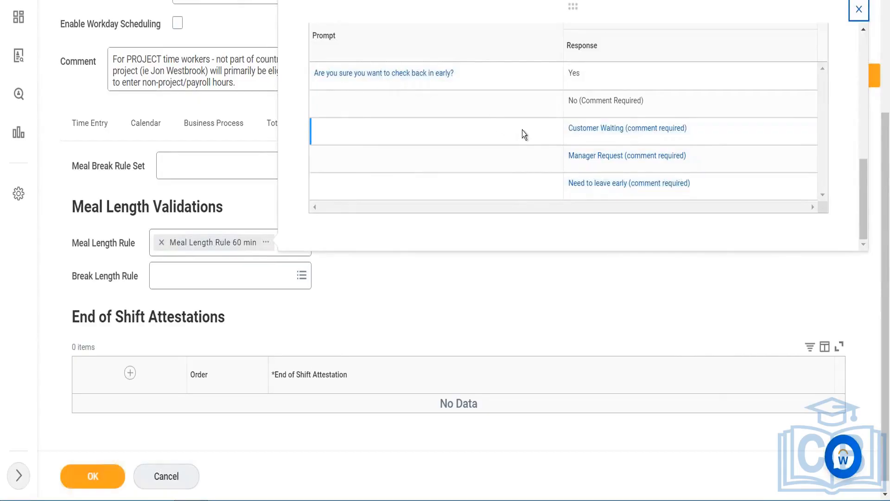
{"action": "scroll", "coordinate": [522, 130], "scroll_direction": "down", "scroll_amount": 1}
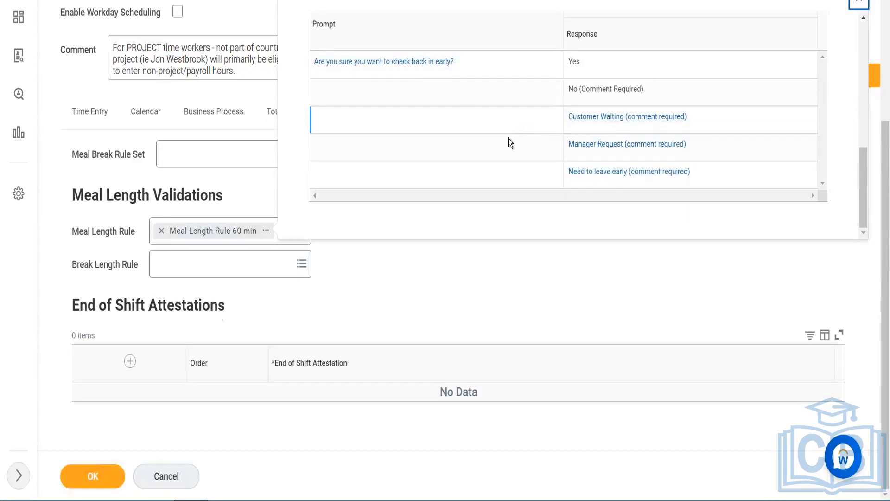
{"action": "left_click", "coordinate": [433, 255]}
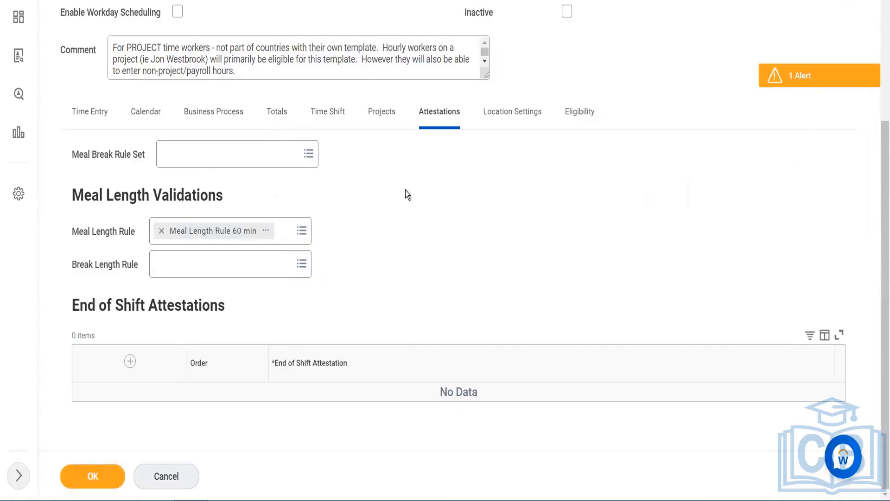
- Clear the meal length rule and check the break length rule options
{"action": "left_click", "coordinate": [159, 230]}
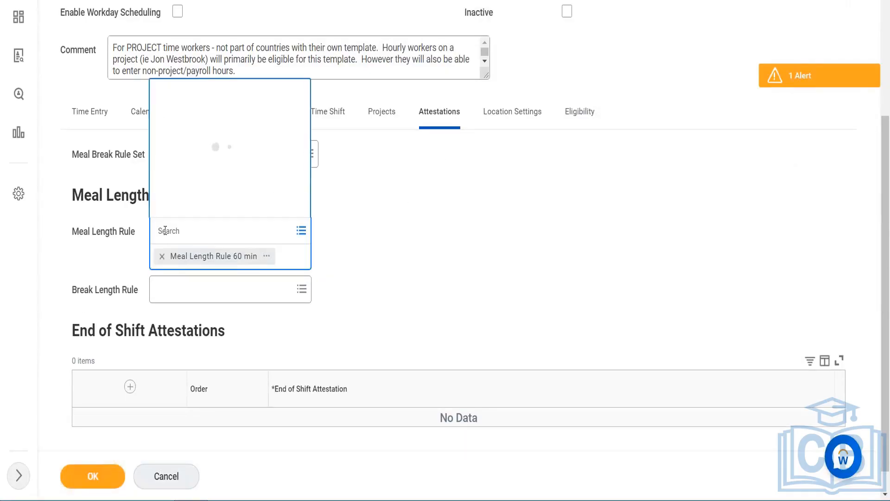
{"action": "left_click", "coordinate": [161, 257]}
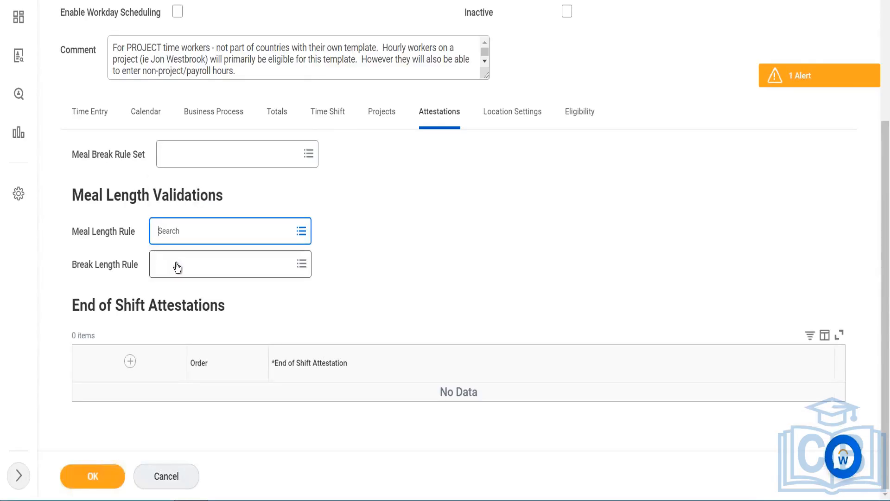
{"action": "left_click", "coordinate": [176, 268]}
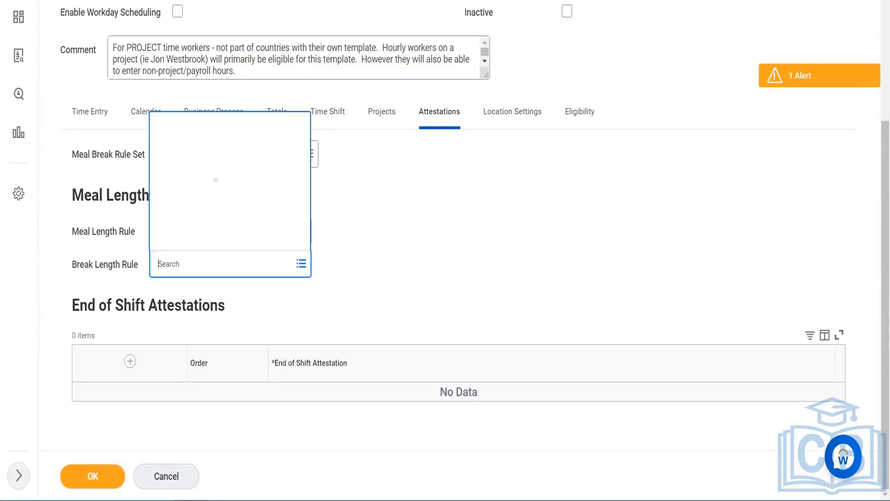
{"action": "left_click", "coordinate": [373, 182]}
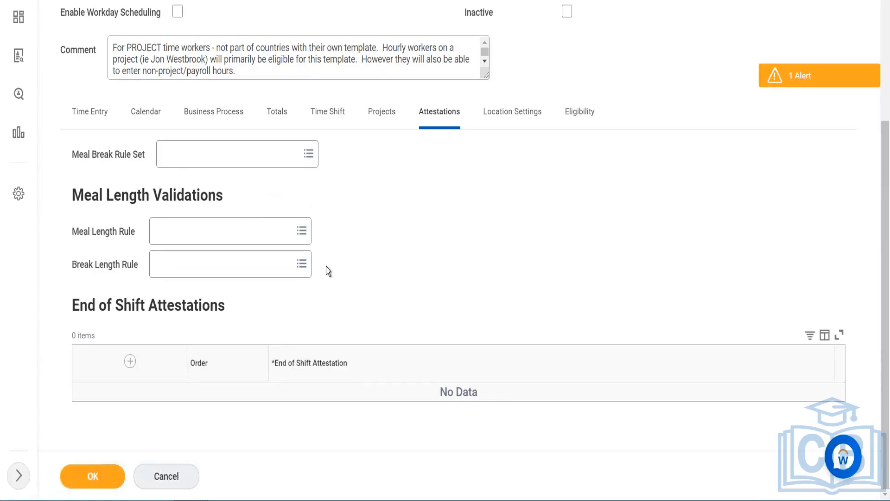
- Add a geofence row under Location Settings and open its Location prompt
{"action": "left_click", "coordinate": [506, 113]}
{"action": "left_click", "coordinate": [100, 364]}
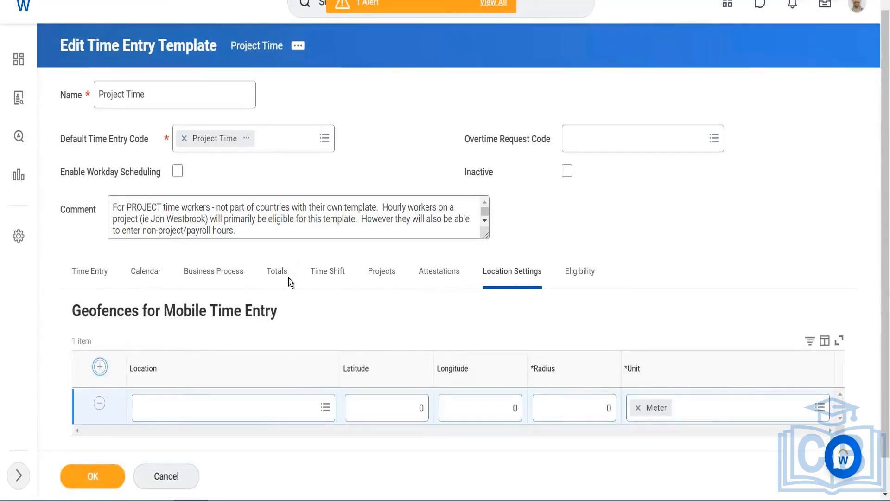
{"action": "left_click", "coordinate": [286, 289]}
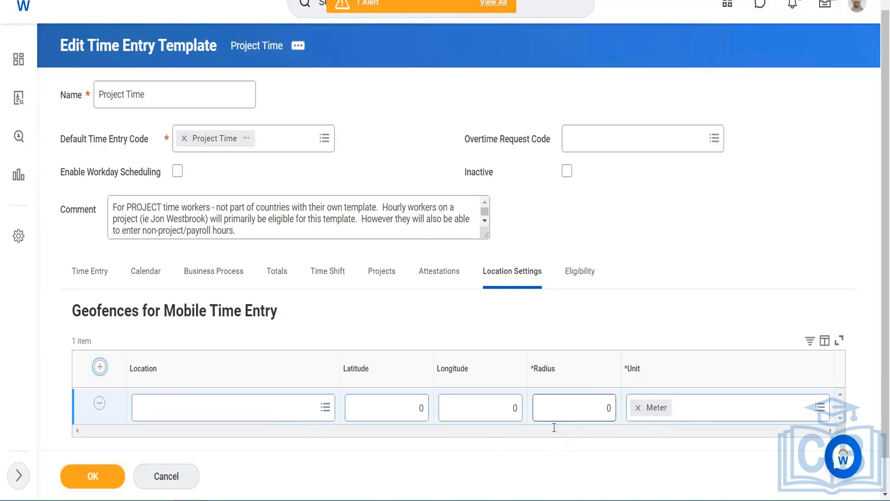
{"action": "left_click", "coordinate": [244, 412]}
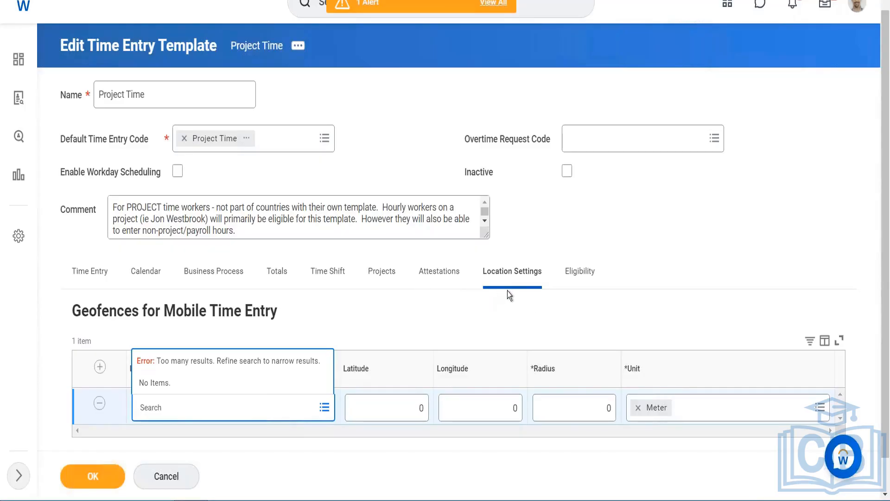
- Examine the Global Generic Validations group on the Eligibility settings and return to the Location Settings errors
{"action": "left_click", "coordinate": [585, 272]}
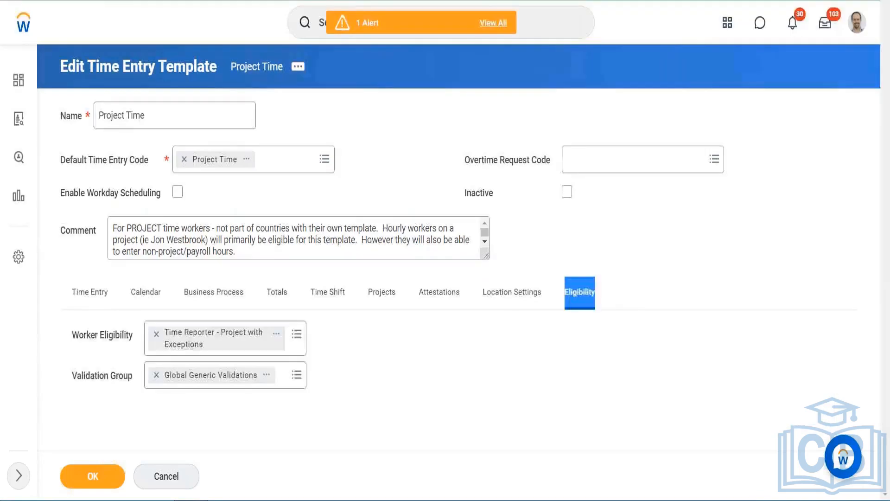
{"action": "left_click", "coordinate": [268, 375]}
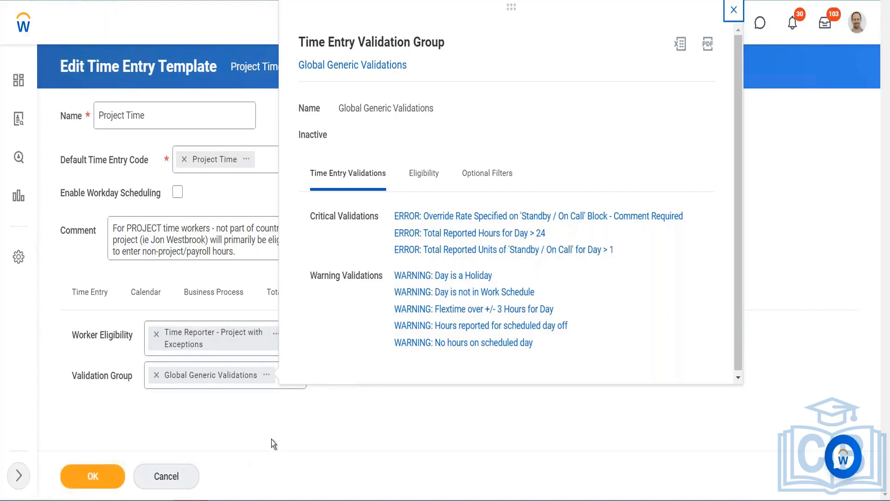
{"action": "left_click", "coordinate": [734, 10]}
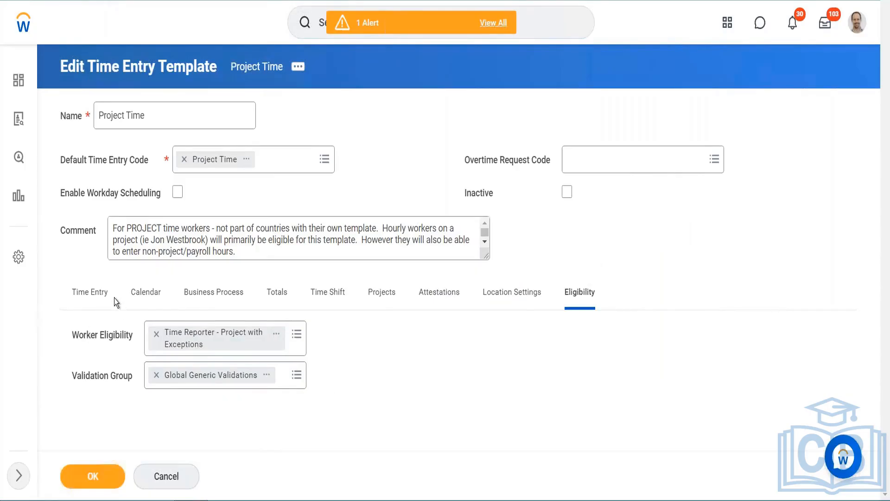
{"action": "left_click", "coordinate": [268, 376]}
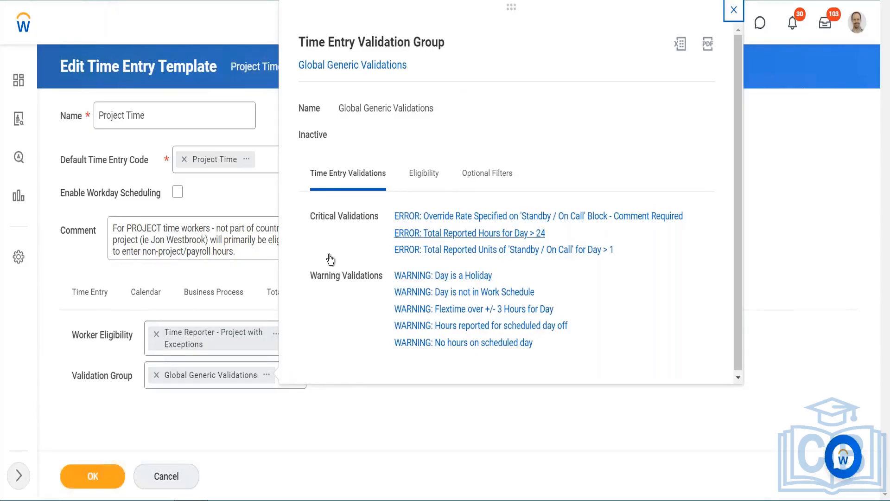
{"action": "left_click", "coordinate": [227, 270]}
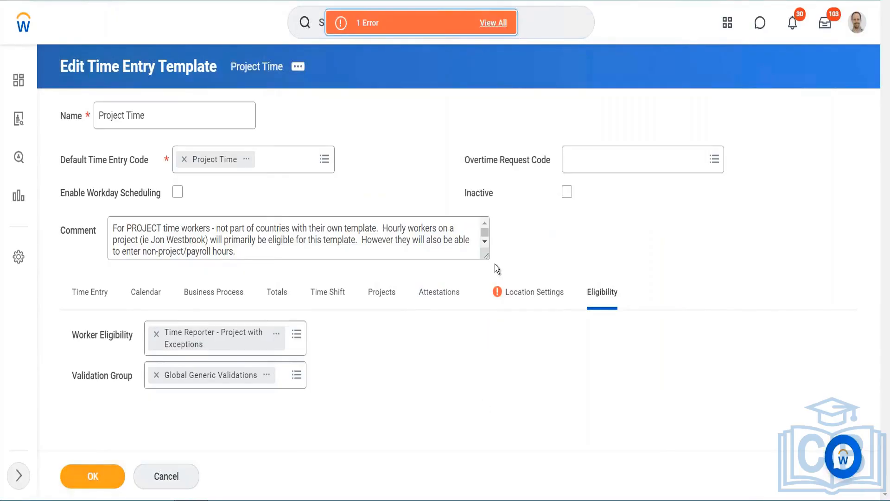
{"action": "left_click", "coordinate": [520, 304]}
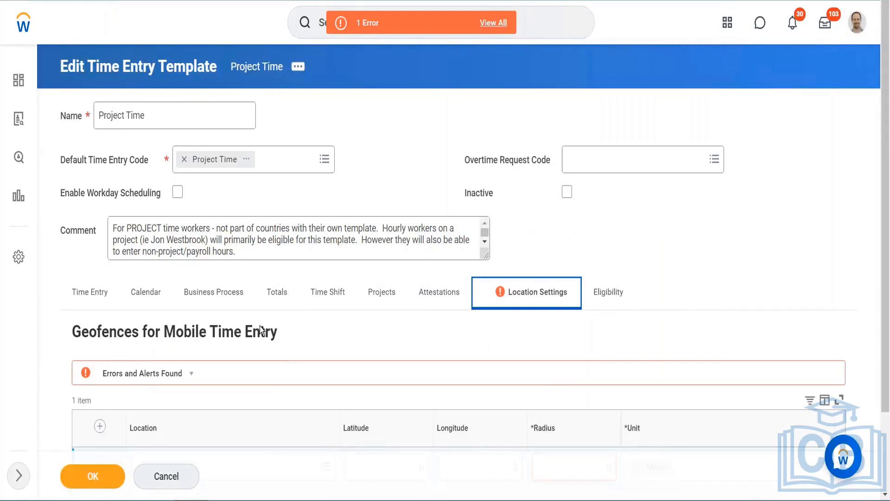
- Save the Project Time template with the geofence row removed
{"action": "scroll", "coordinate": [260, 330], "scroll_direction": "down", "scroll_amount": 2}
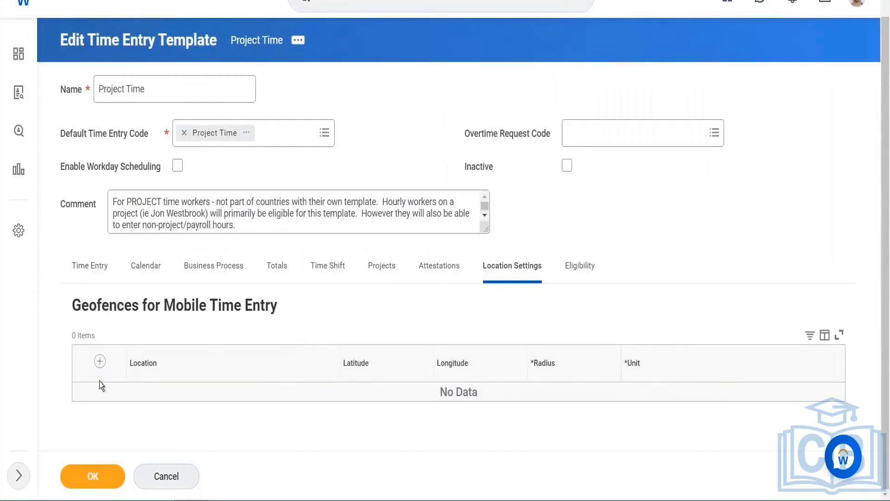
{"action": "left_click", "coordinate": [66, 475]}
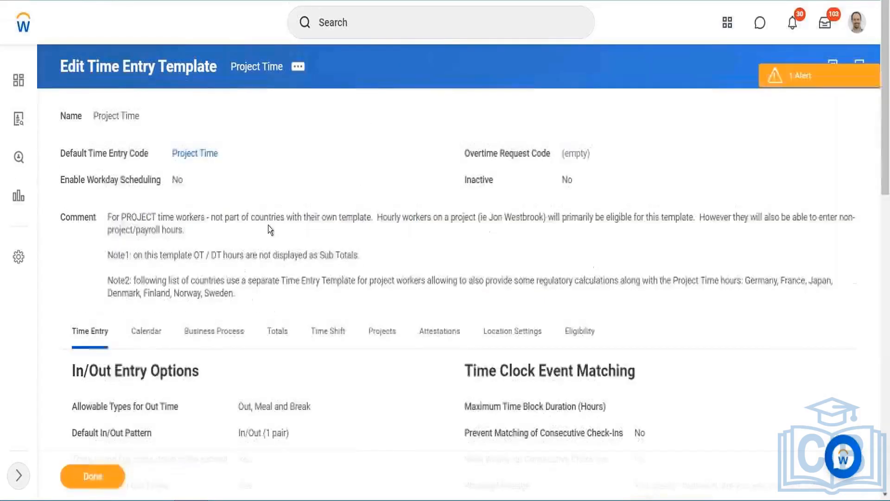
- Review the template's Calendar view options and entry methods
{"action": "left_click", "coordinate": [142, 332]}
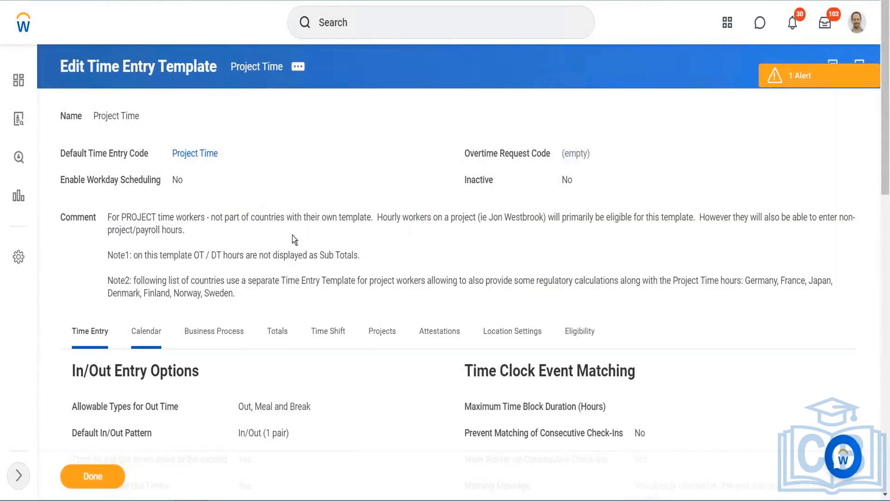
{"action": "scroll", "coordinate": [325, 173], "scroll_direction": "down", "scroll_amount": 6}
{"action": "scroll", "coordinate": [169, 204], "scroll_direction": "down", "scroll_amount": 1}
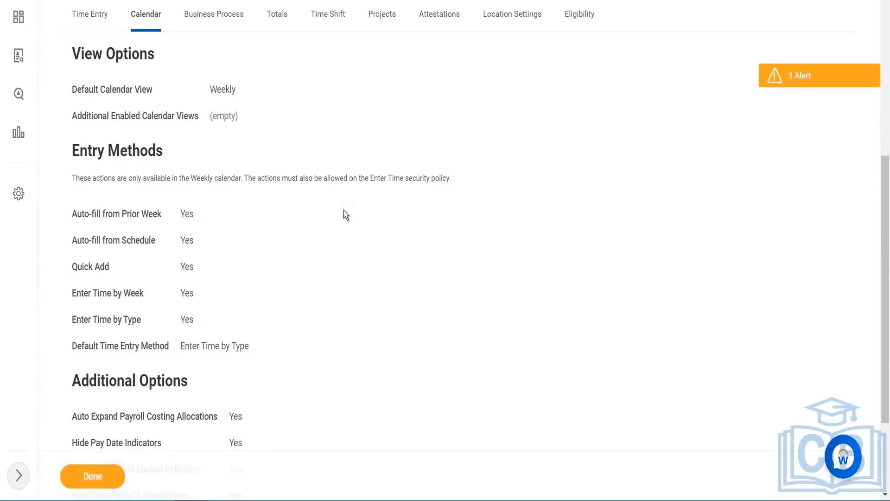
{"action": "scroll", "coordinate": [344, 210], "scroll_direction": "up", "scroll_amount": 4}
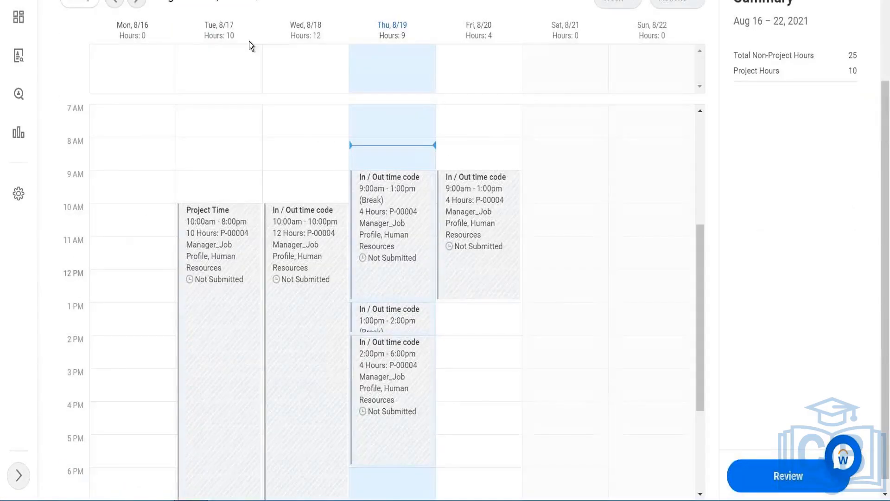
{"action": "scroll", "coordinate": [248, 40], "scroll_direction": "up", "scroll_amount": 3}
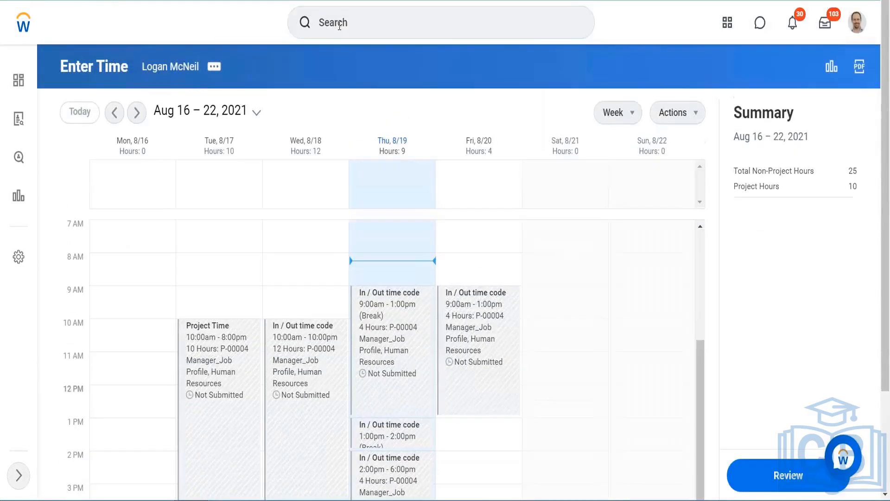
- Search for bp:enter and view the business process policy of Enter Time (Default Definition)
{"action": "left_click", "coordinate": [340, 26]}
{"action": "type", "text": "bp"}
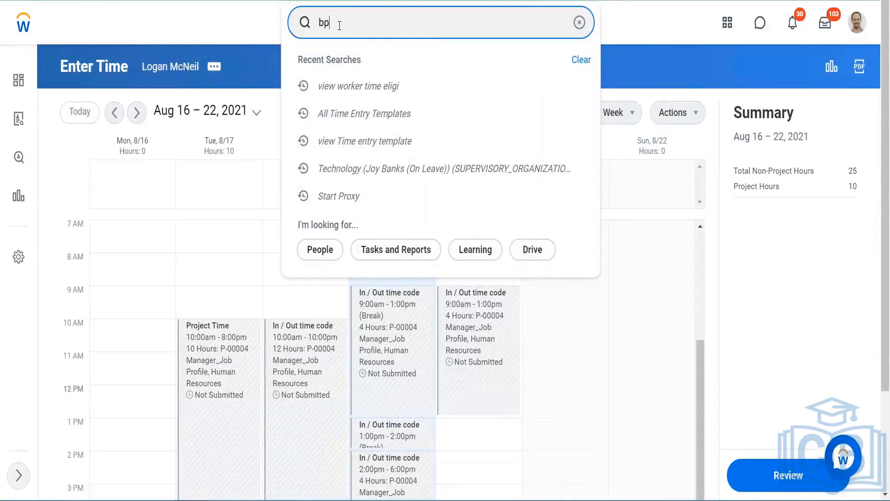
{"action": "type", "text": ":enter"}
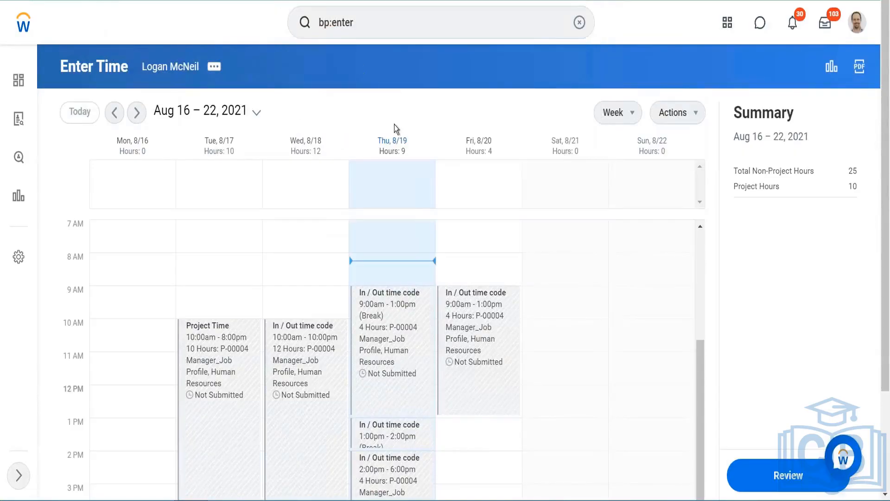
{"action": "key", "text": "Return"}
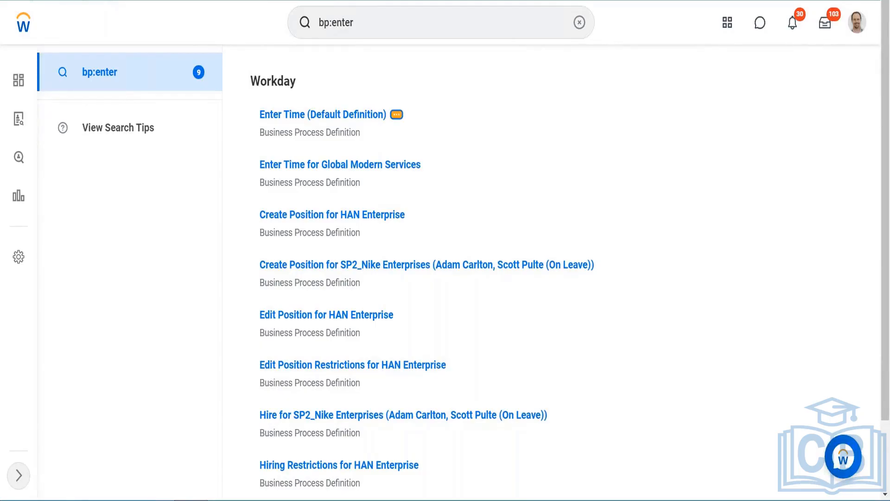
{"action": "left_click", "coordinate": [397, 115]}
{"action": "mouse_move", "coordinate": [461, 202]}
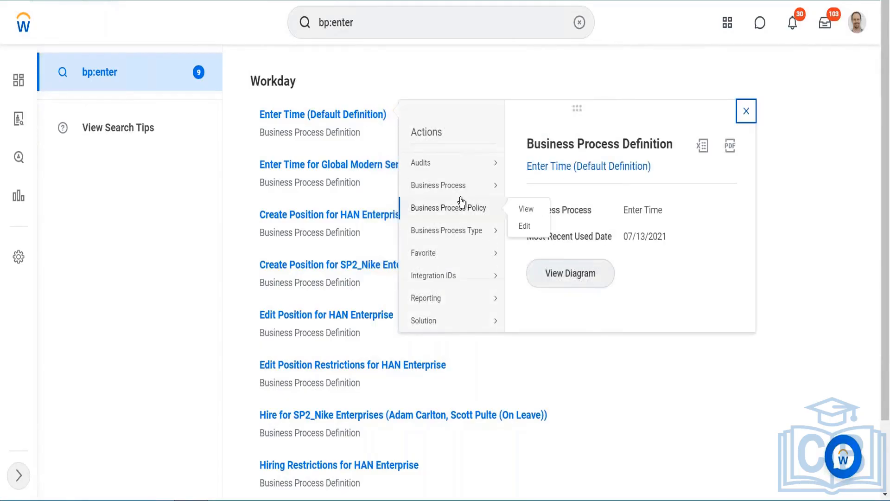
{"action": "left_click", "coordinate": [524, 207]}
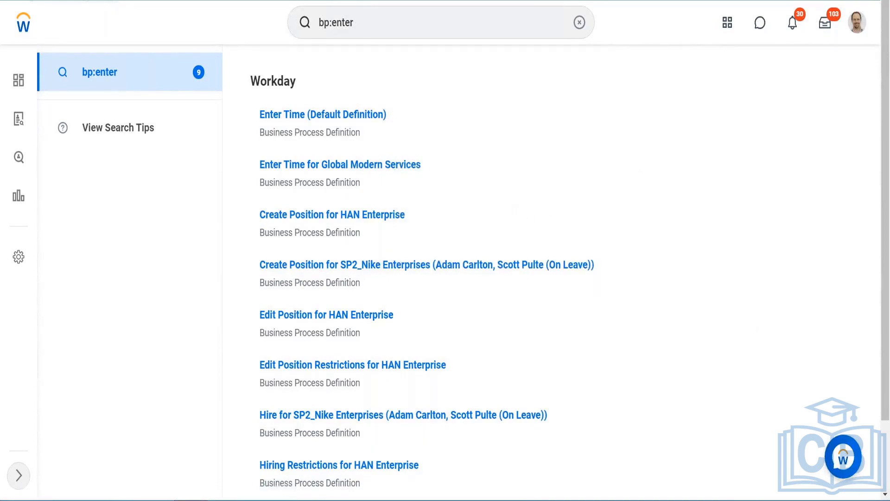
- Examine which security groups may start each initiating action in the Enter Time policy
{"action": "scroll", "coordinate": [377, 251], "scroll_direction": "down", "scroll_amount": 2}
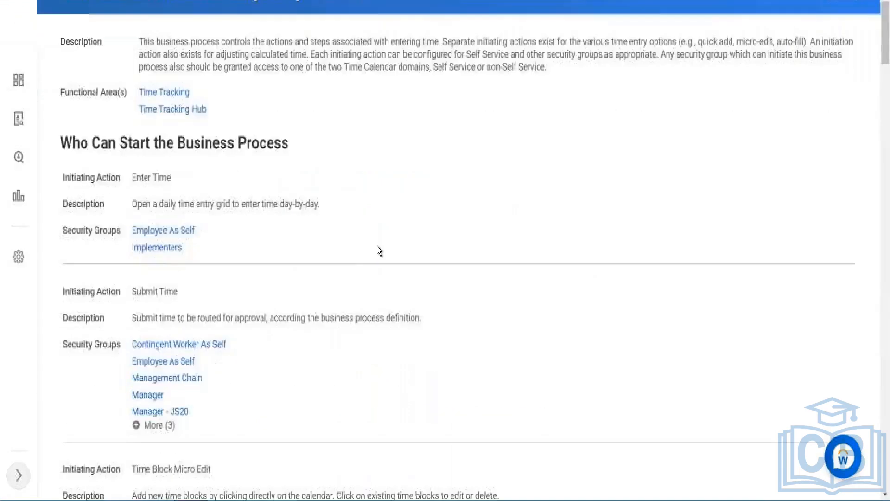
{"action": "scroll", "coordinate": [377, 246], "scroll_direction": "down", "scroll_amount": 9}
{"action": "scroll", "coordinate": [377, 247], "scroll_direction": "up", "scroll_amount": 7}
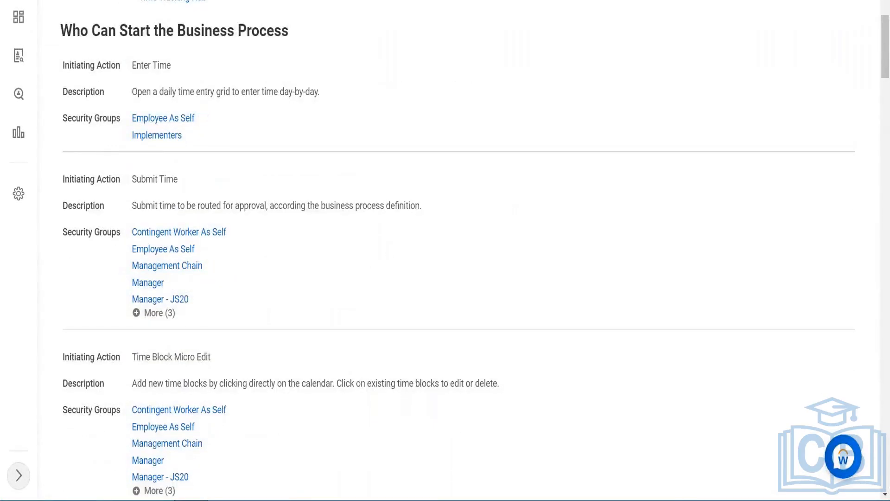
{"action": "scroll", "coordinate": [377, 251], "scroll_direction": "down", "scroll_amount": 2}
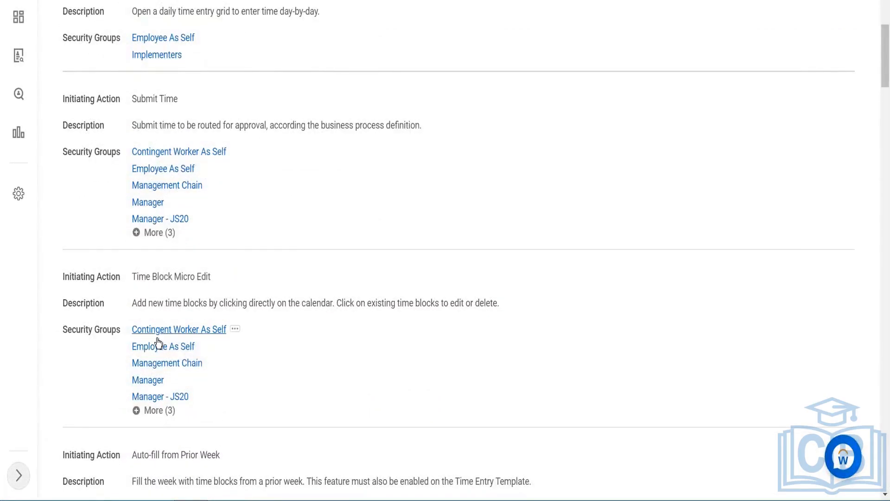
{"action": "scroll", "coordinate": [163, 302], "scroll_direction": "down", "scroll_amount": 4}
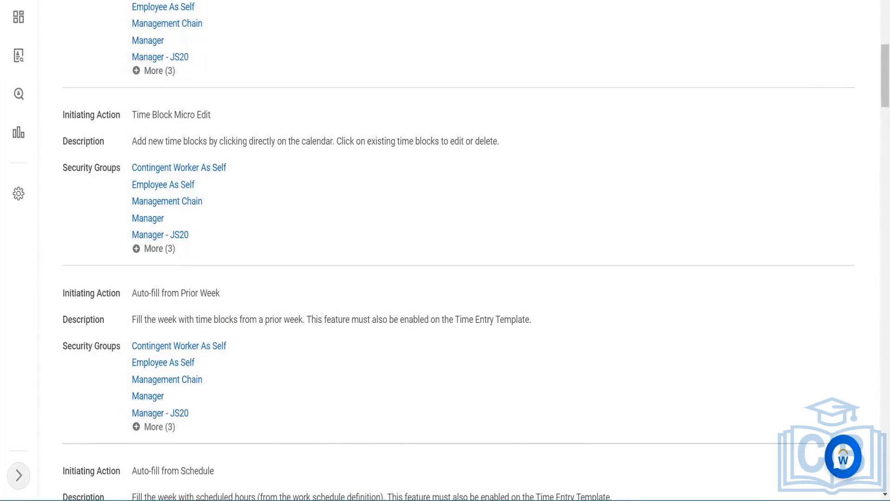
{"action": "scroll", "coordinate": [290, 298], "scroll_direction": "down", "scroll_amount": 5}
{"action": "scroll", "coordinate": [288, 338], "scroll_direction": "down", "scroll_amount": 5}
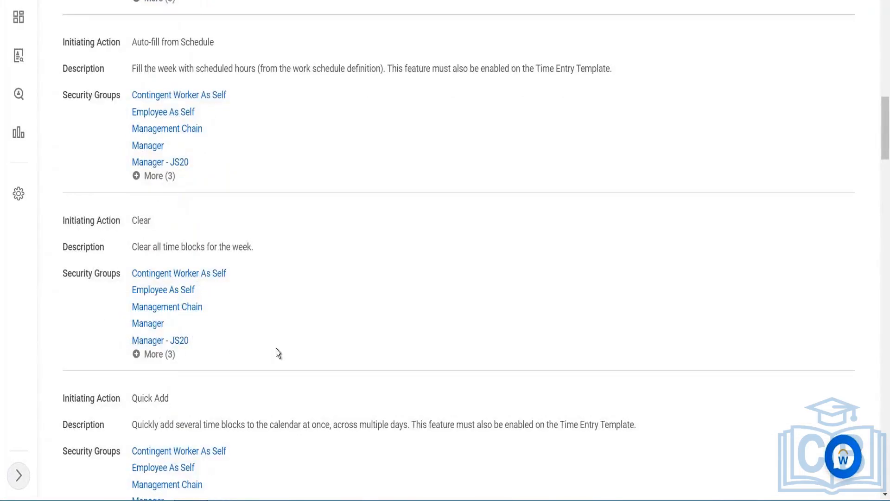
{"action": "scroll", "coordinate": [279, 353], "scroll_direction": "down", "scroll_amount": 2}
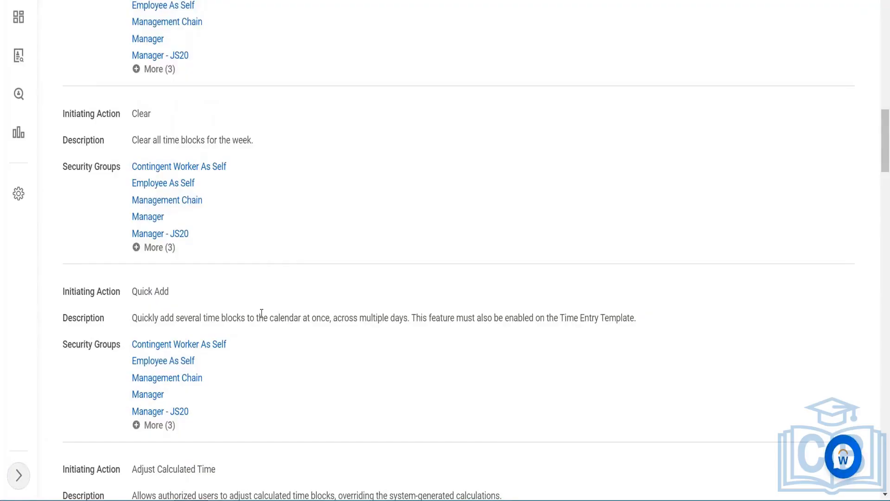
{"action": "scroll", "coordinate": [261, 314], "scroll_direction": "down", "scroll_amount": 4}
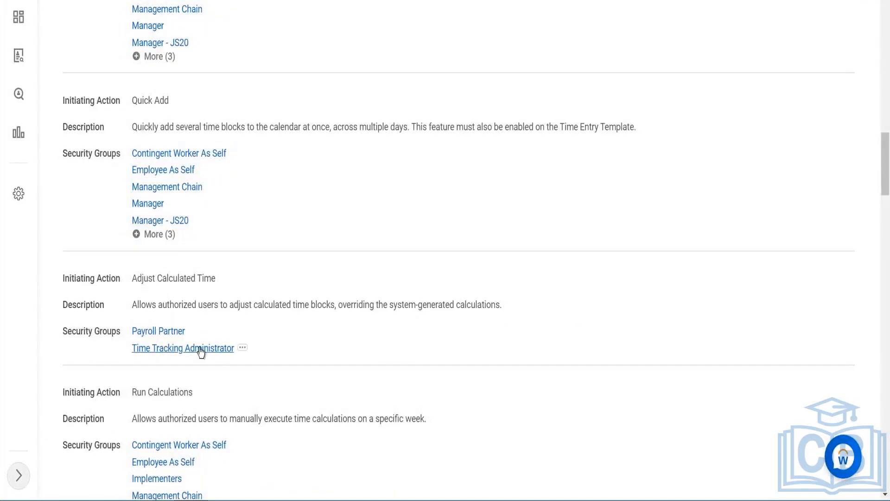
{"action": "scroll", "coordinate": [222, 343], "scroll_direction": "down", "scroll_amount": 3}
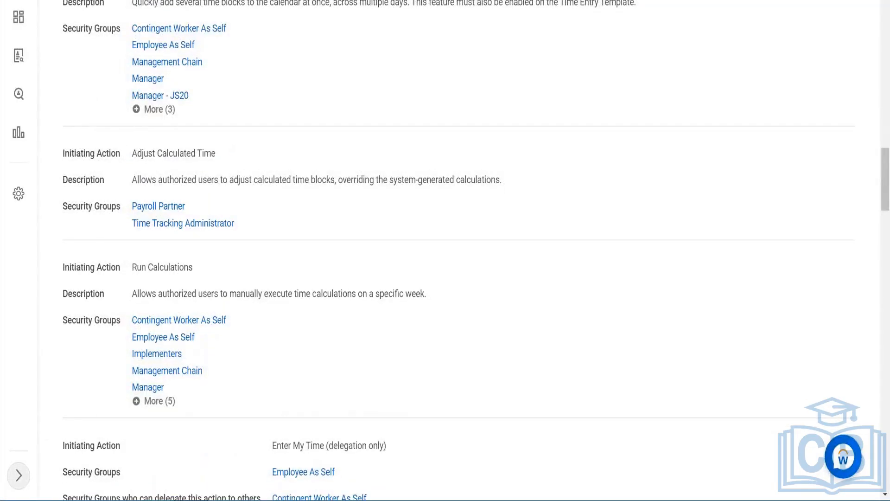
{"action": "scroll", "coordinate": [445, 250], "scroll_direction": "down", "scroll_amount": 3}
{"action": "scroll", "coordinate": [445, 250], "scroll_direction": "up", "scroll_amount": 4}
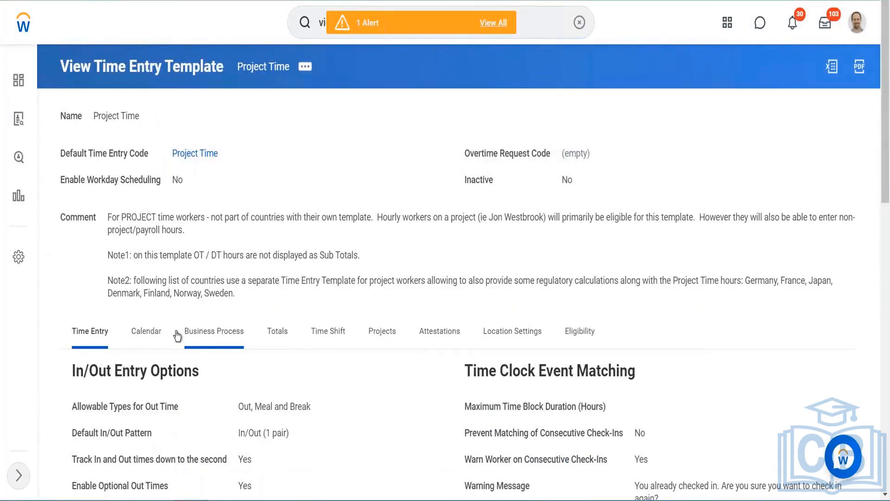
- Open the Calendar tab of the viewed Project Time template and check its entry methods
{"action": "left_click", "coordinate": [153, 331]}
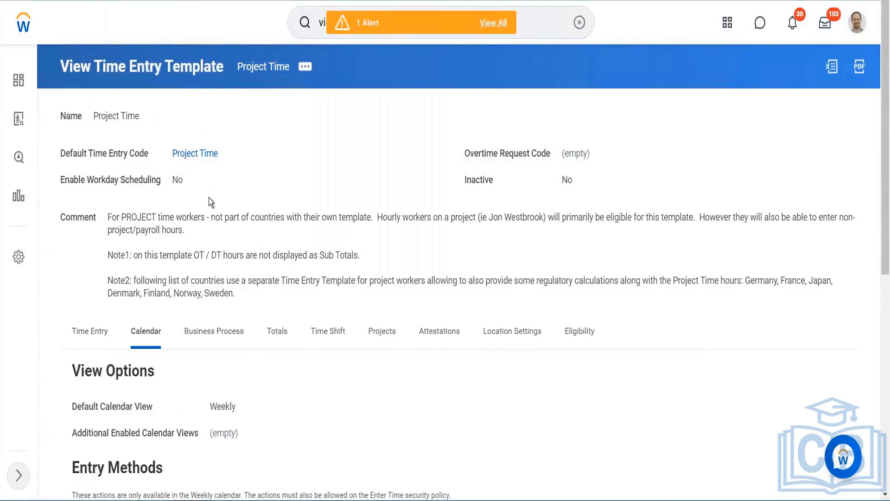
{"action": "scroll", "coordinate": [209, 197], "scroll_direction": "down", "scroll_amount": 8}
{"action": "scroll", "coordinate": [221, 260], "scroll_direction": "up", "scroll_amount": 6}
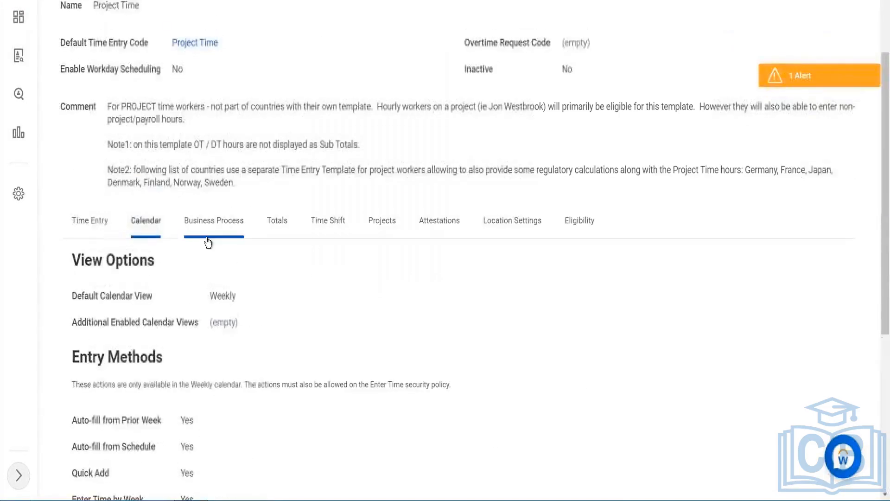